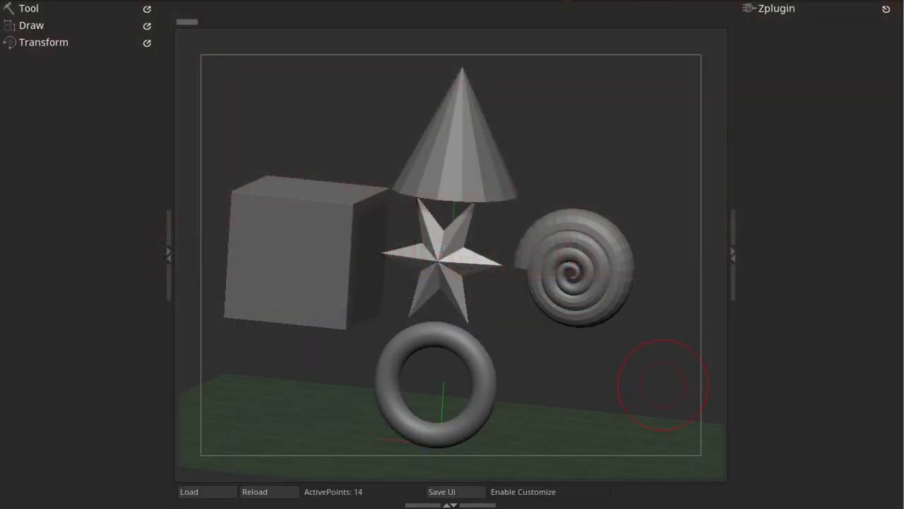
Expand the Mad Pony Toolbag plugin from the Zplugin menu
click(776, 8)
click(824, 284)
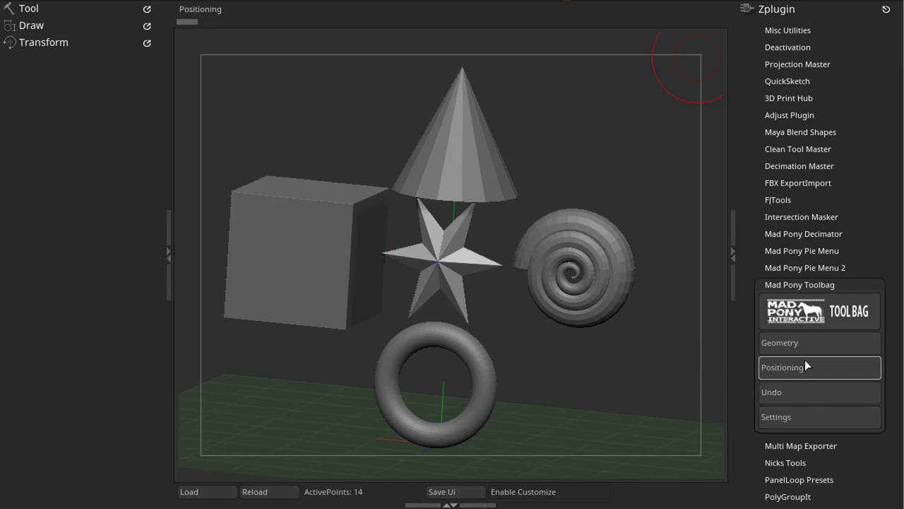
Browse the Toolbag's links, Undo, Settings and Geometry sections
click(805, 314)
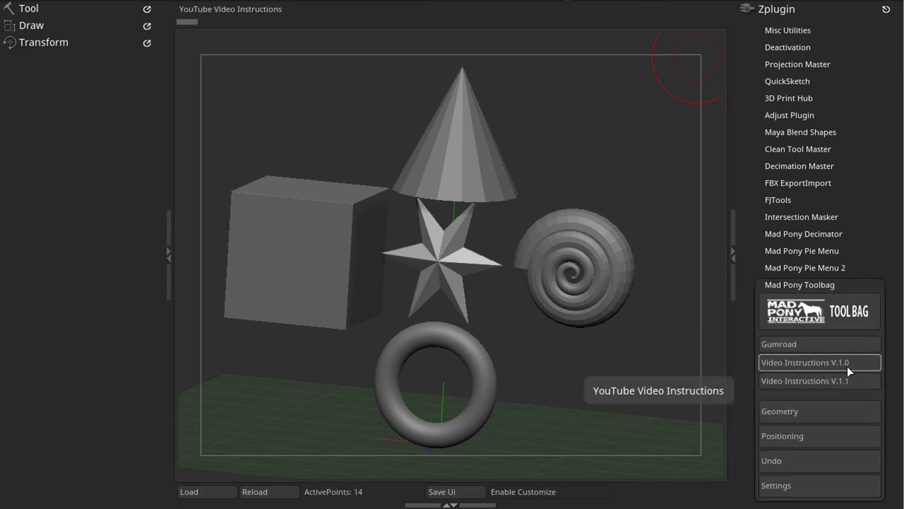
click(844, 326)
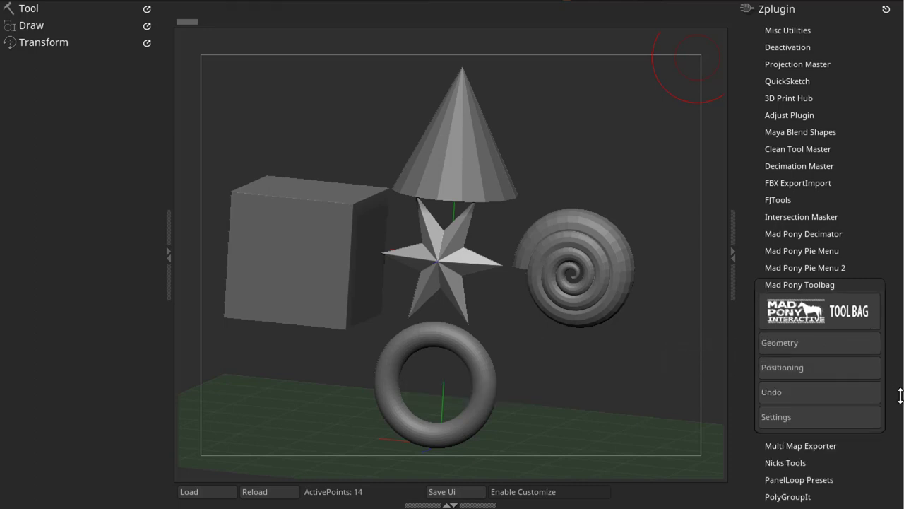
drag(900, 393, 890, 281)
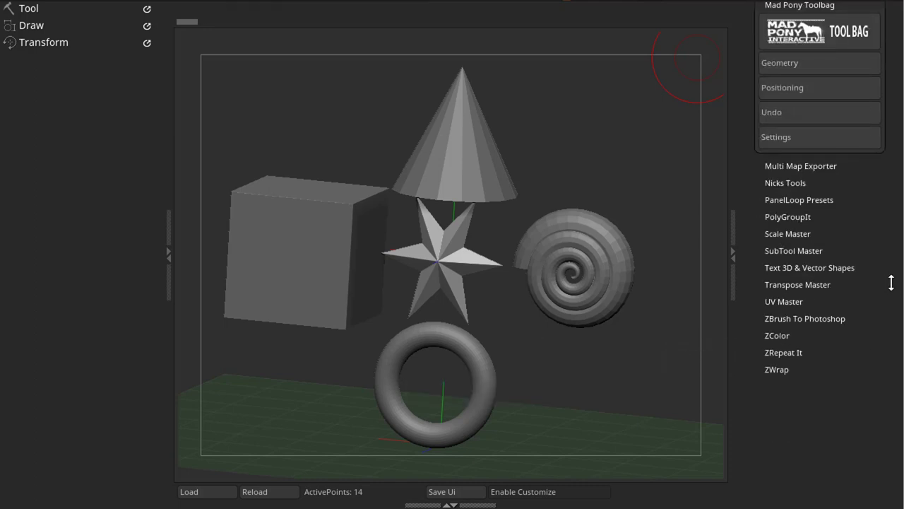
click(814, 120)
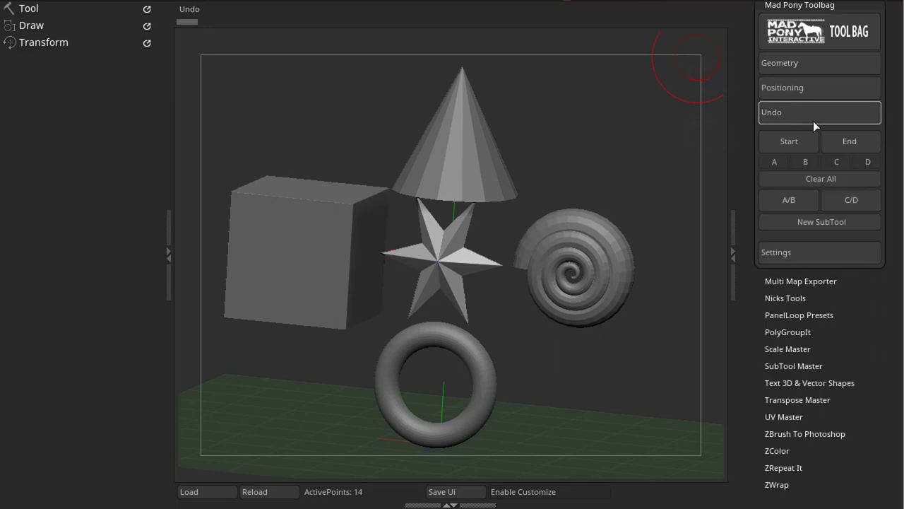
click(814, 120)
click(837, 139)
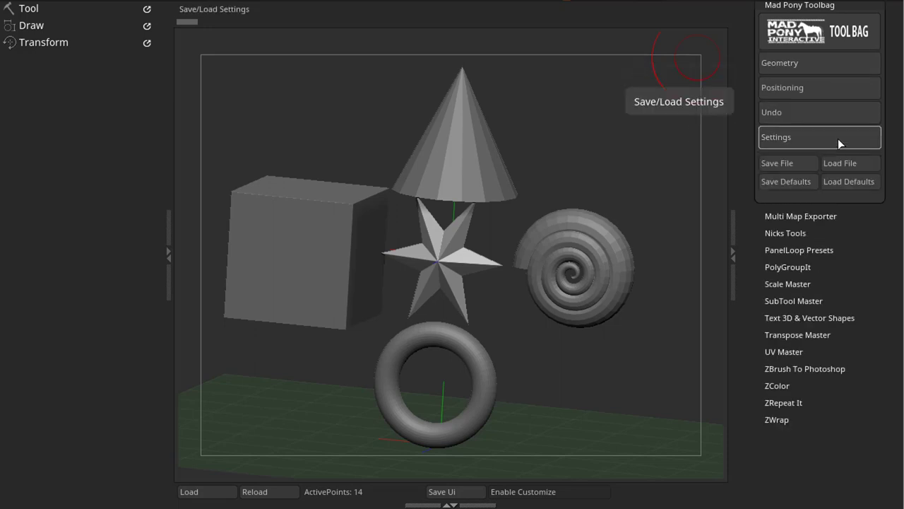
click(844, 188)
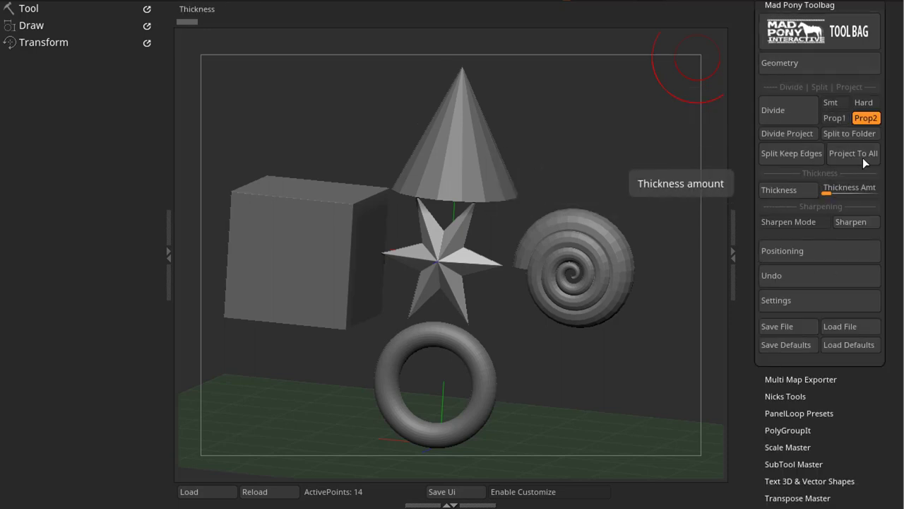
Try the Hard and Prop2 divide methods, load defaults, and expand Settings and Undo
click(863, 103)
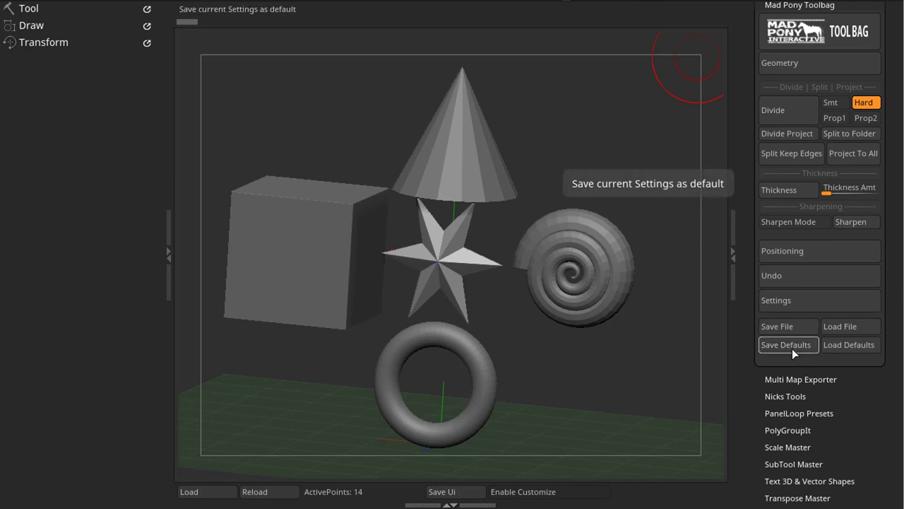
click(865, 119)
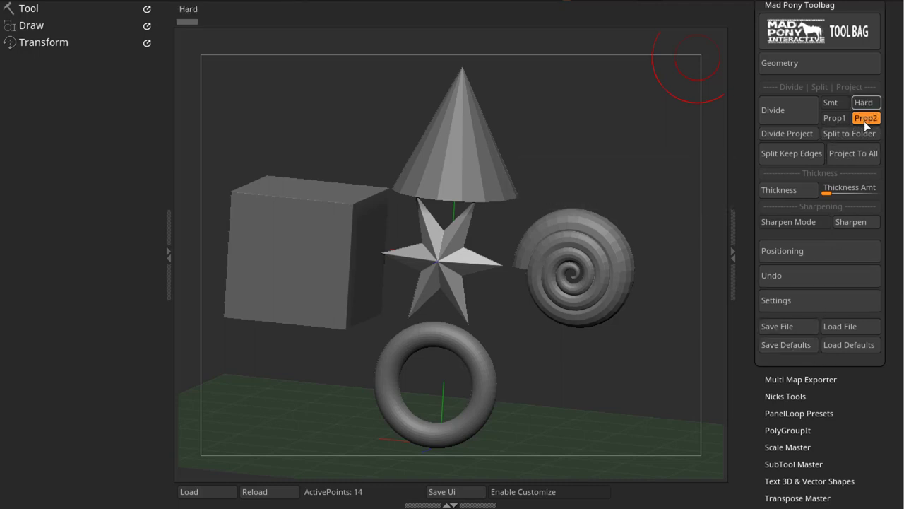
click(813, 65)
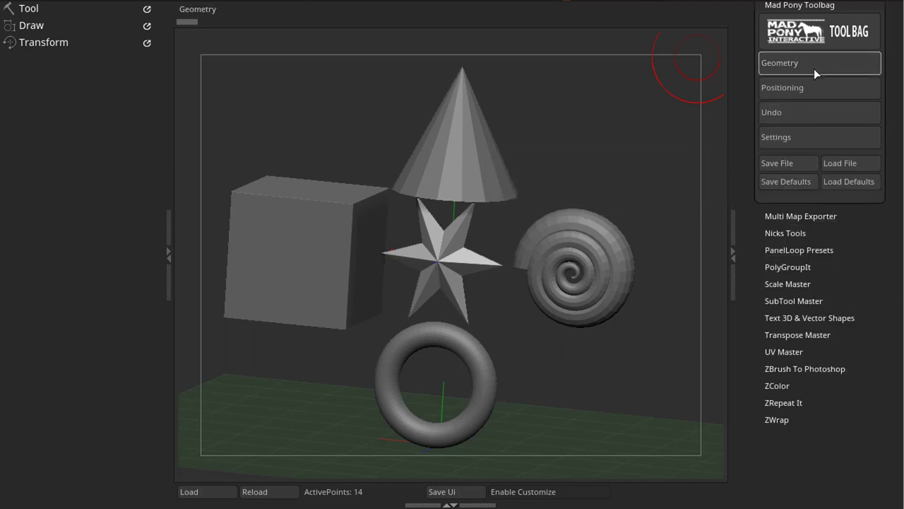
click(861, 181)
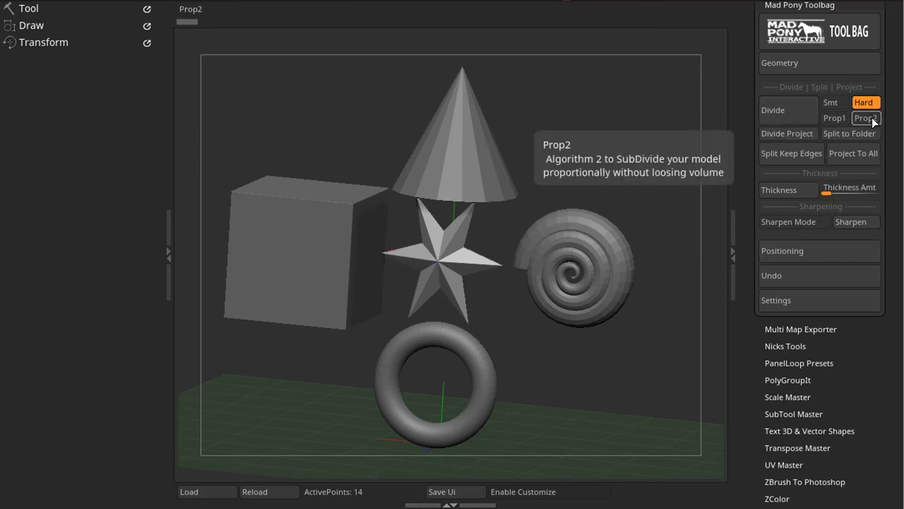
click(819, 62)
click(826, 134)
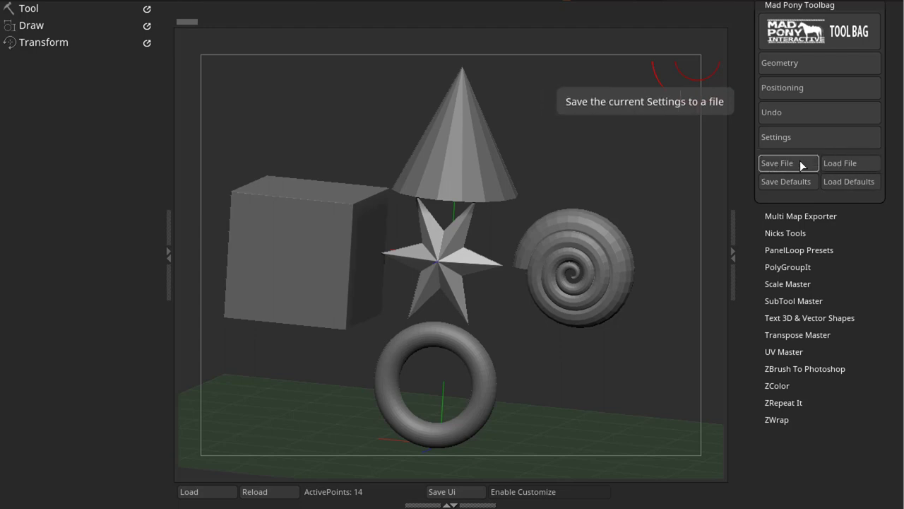
click(811, 116)
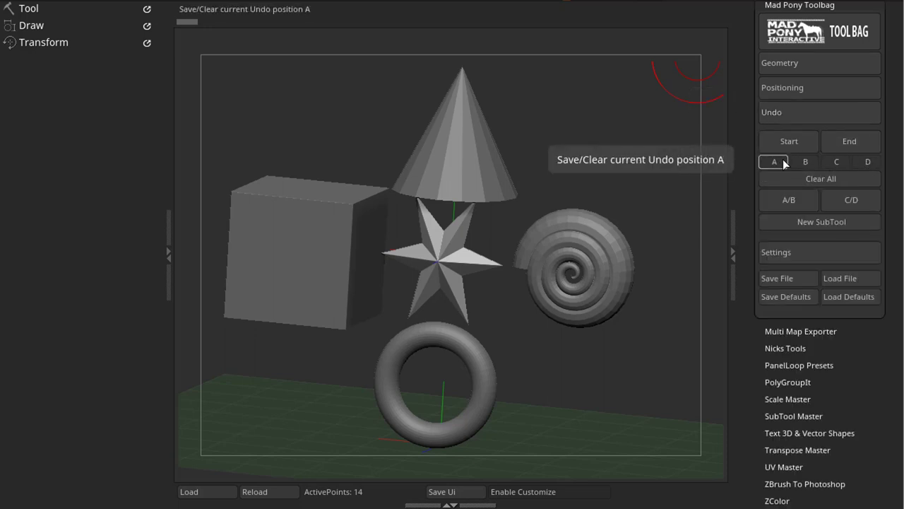
Collapse Undo and Settings, leaving Positioning expanded with Align, Views, Grid Visibility, Nudge & Snap
click(804, 111)
click(807, 86)
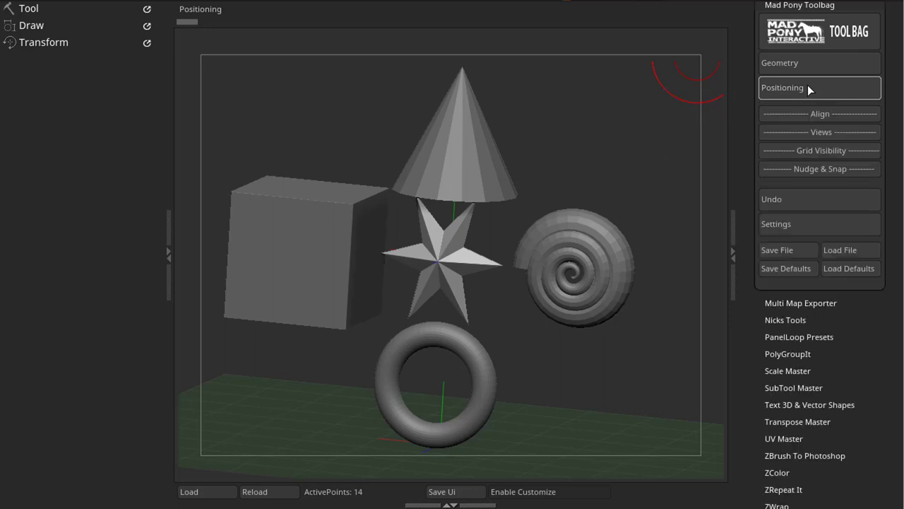
click(811, 114)
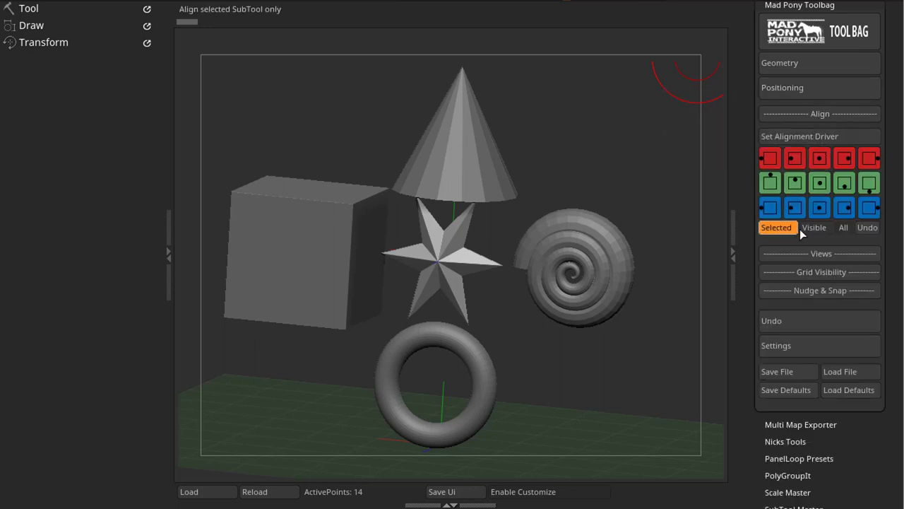
click(828, 114)
click(818, 93)
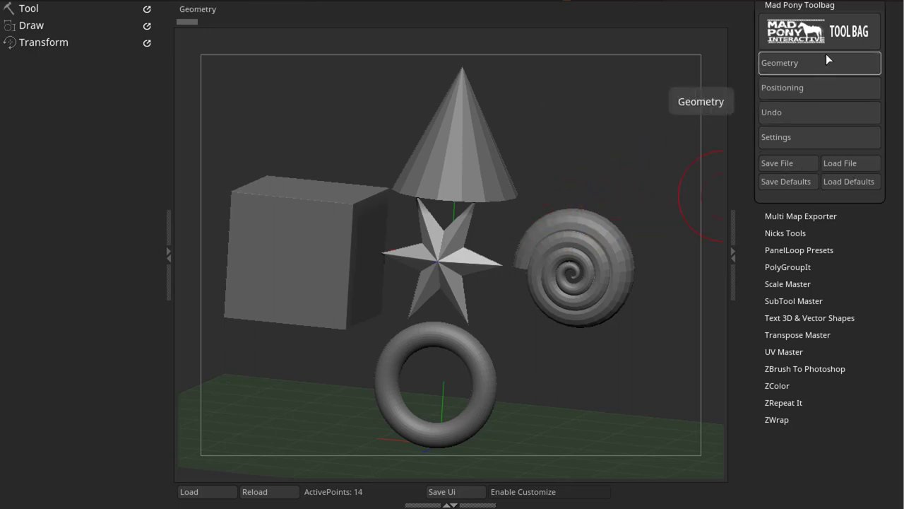
click(846, 139)
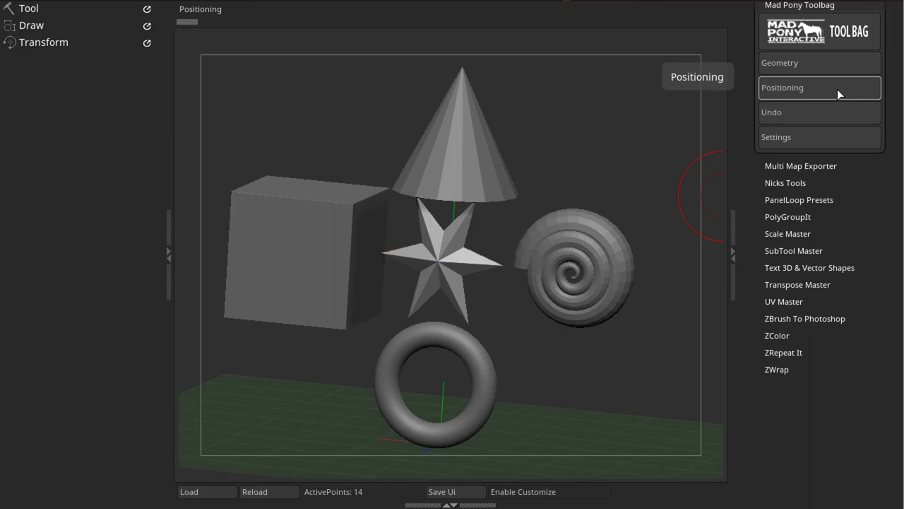
click(837, 89)
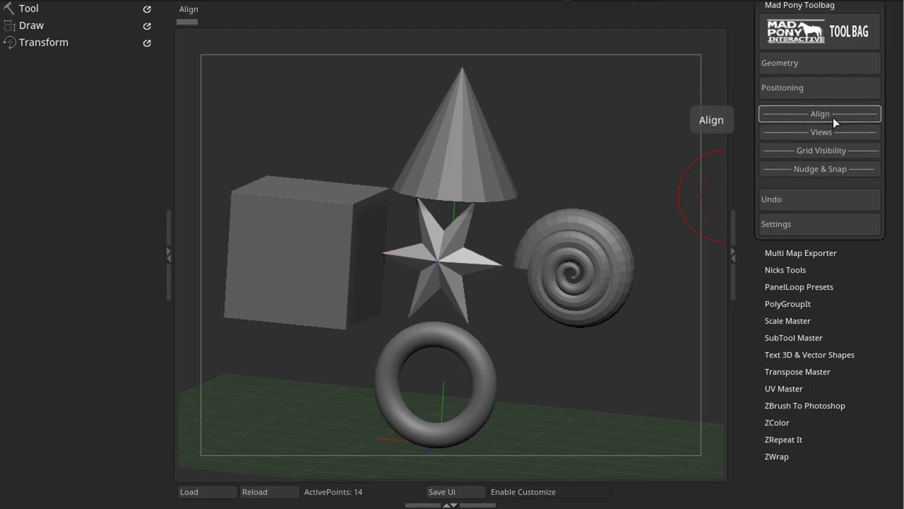
Undo the last alignment and set PM3D_Spiral3D1 as the alignment driver in front view
click(834, 115)
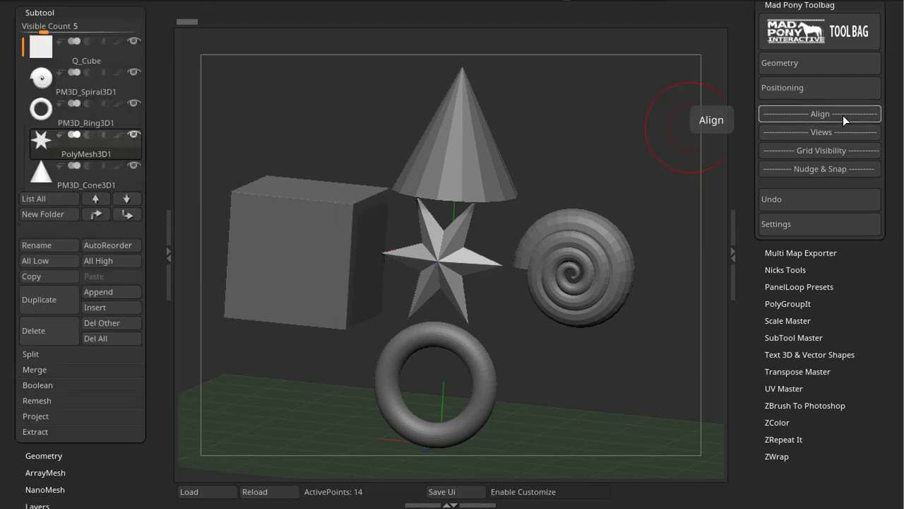
click(843, 114)
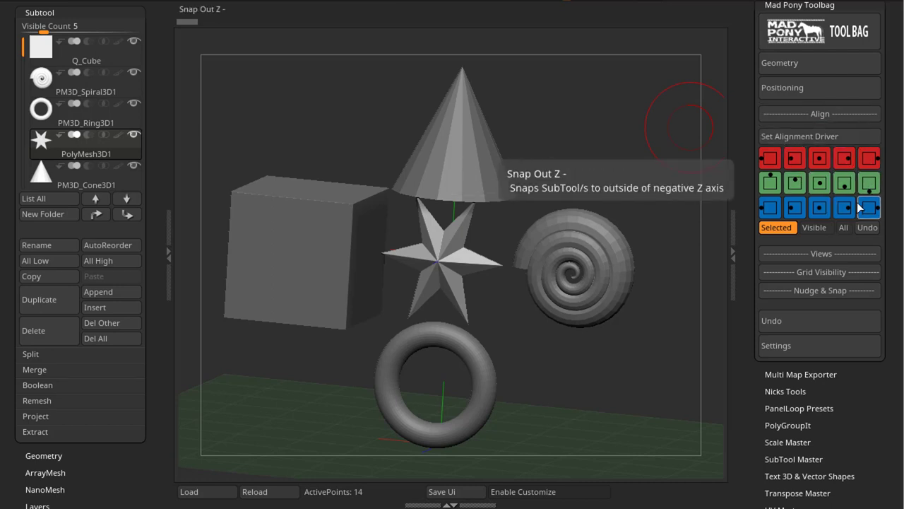
click(873, 229)
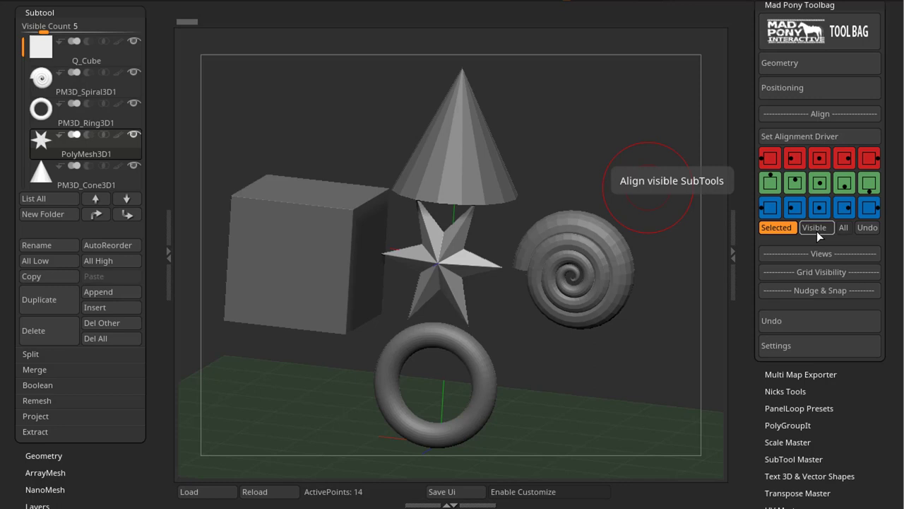
alt+click(604, 266)
drag(660, 206, 662, 212)
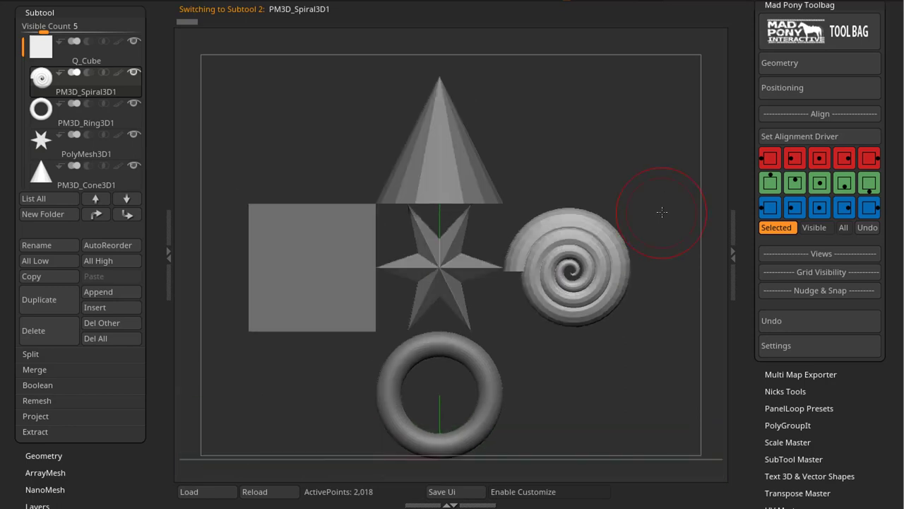
click(814, 136)
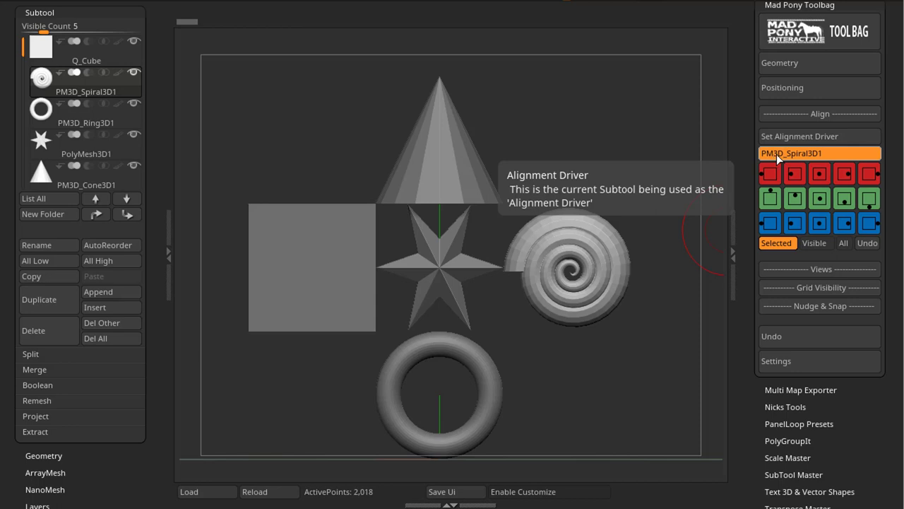
Set PM3D_Cone3D1 as the alignment driver, then make the star the active subtool
alt+click(449, 162)
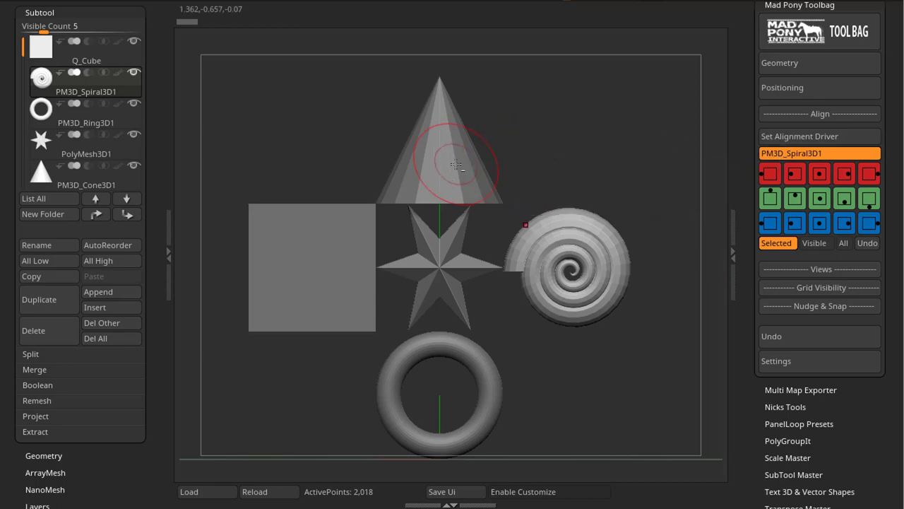
click(790, 134)
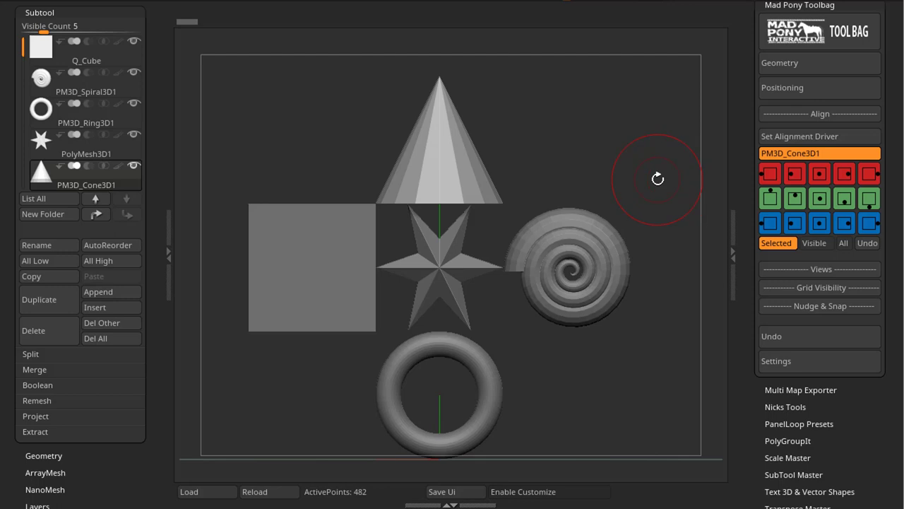
alt+click(423, 275)
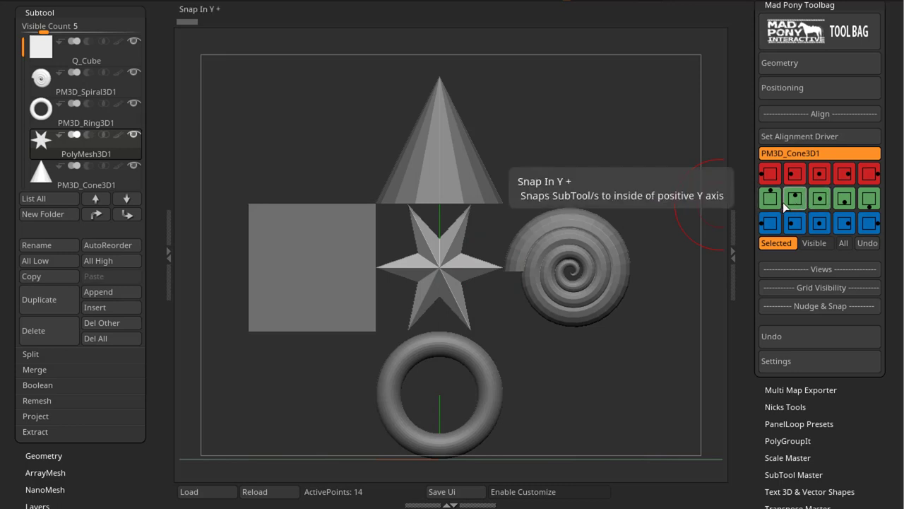
Align against visible subtools, hide the ring, and snap shapes out along Y+
click(818, 247)
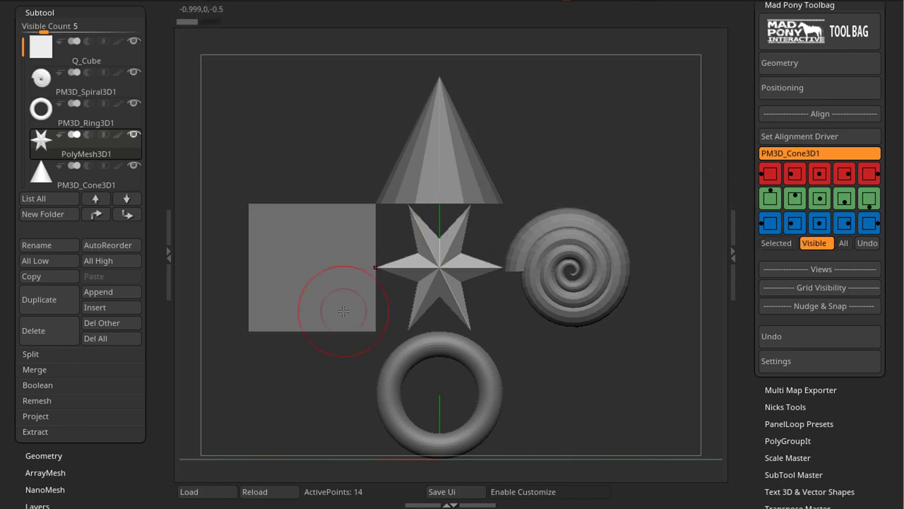
mouse_move(55, 108)
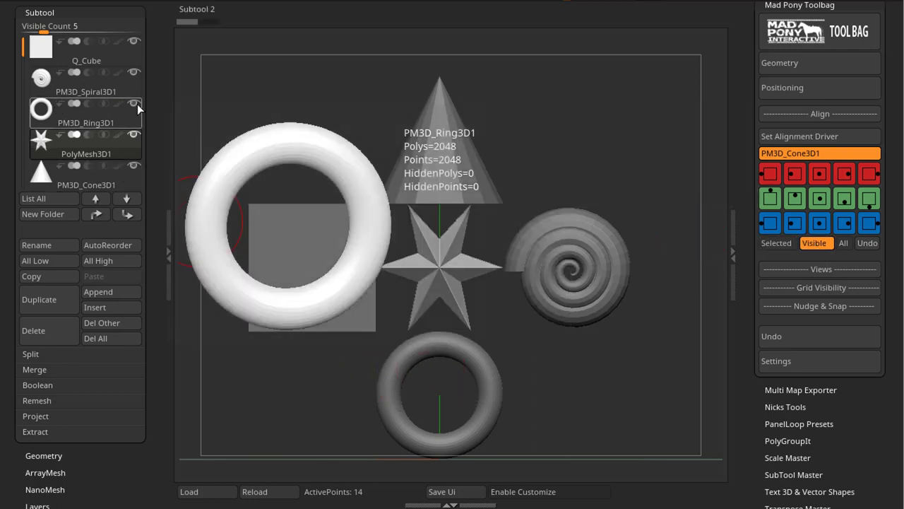
click(134, 103)
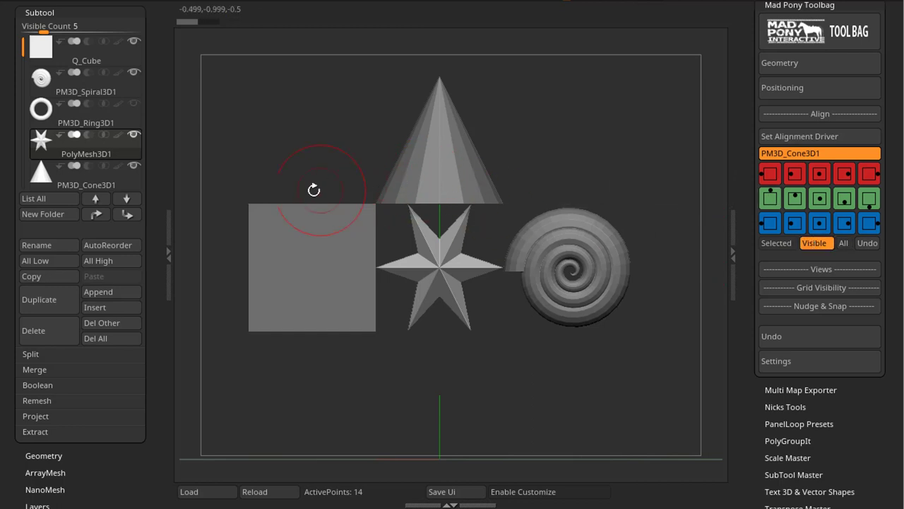
click(775, 202)
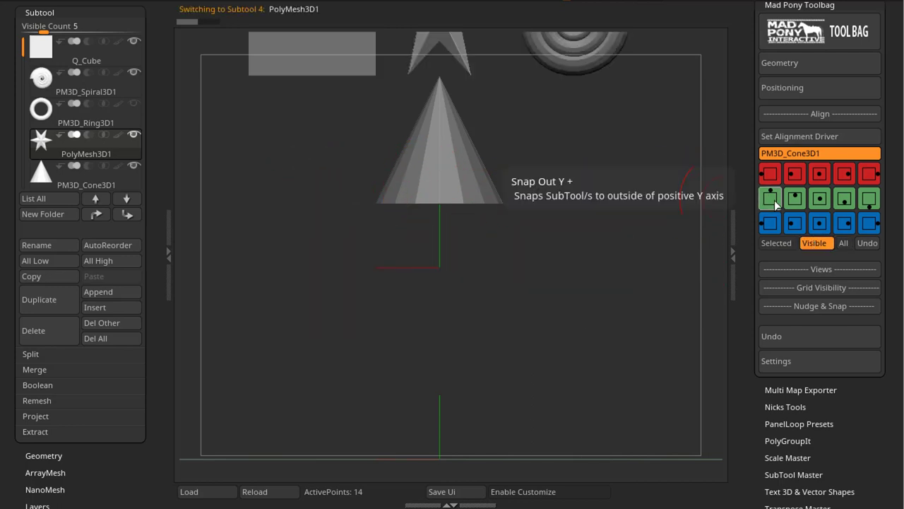
alt+drag(590, 186, 599, 252)
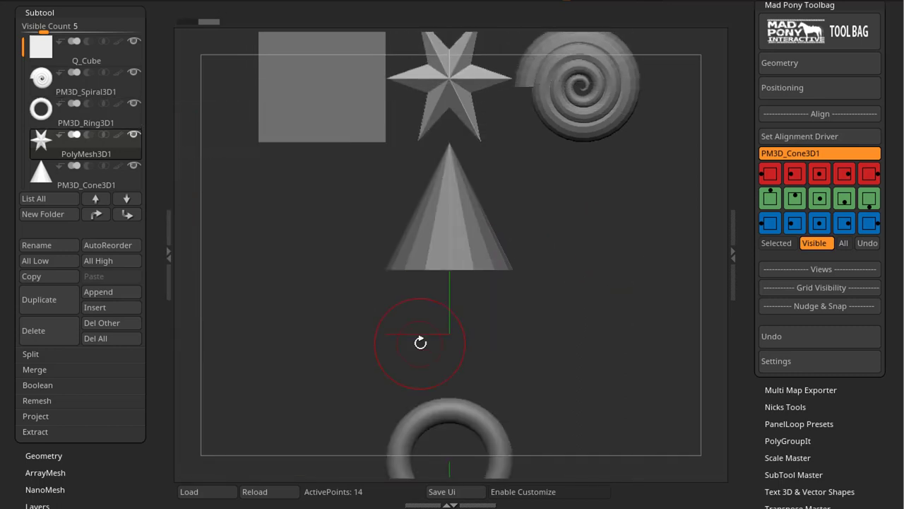
click(132, 104)
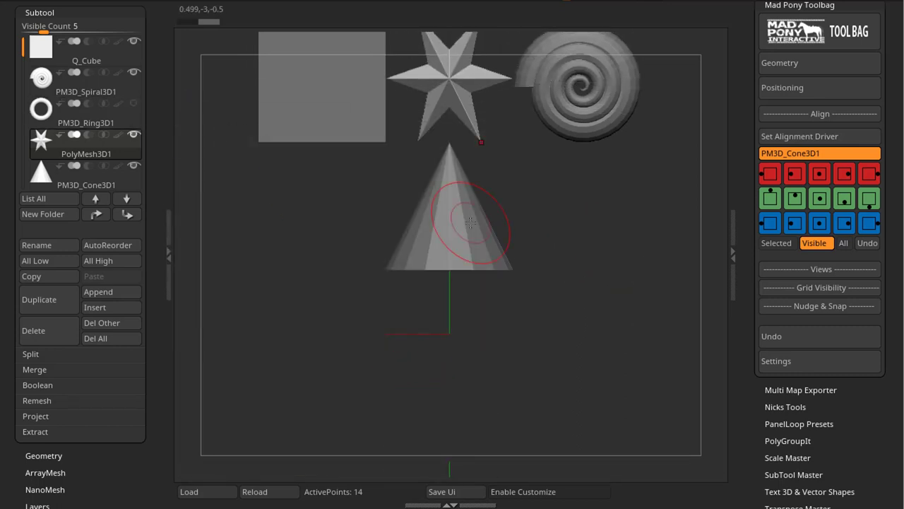
alt+drag(638, 218, 624, 308)
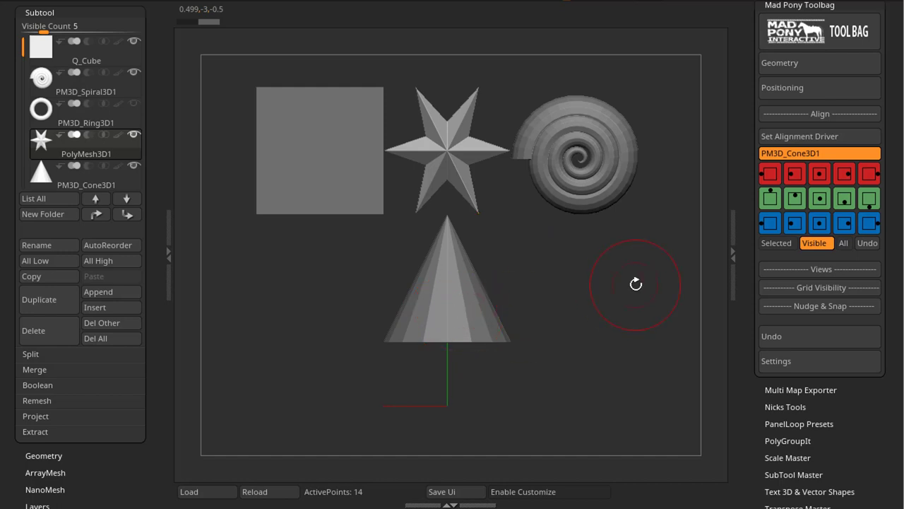
Undo the Y+ snap and snap the shapes in along Z-
click(863, 246)
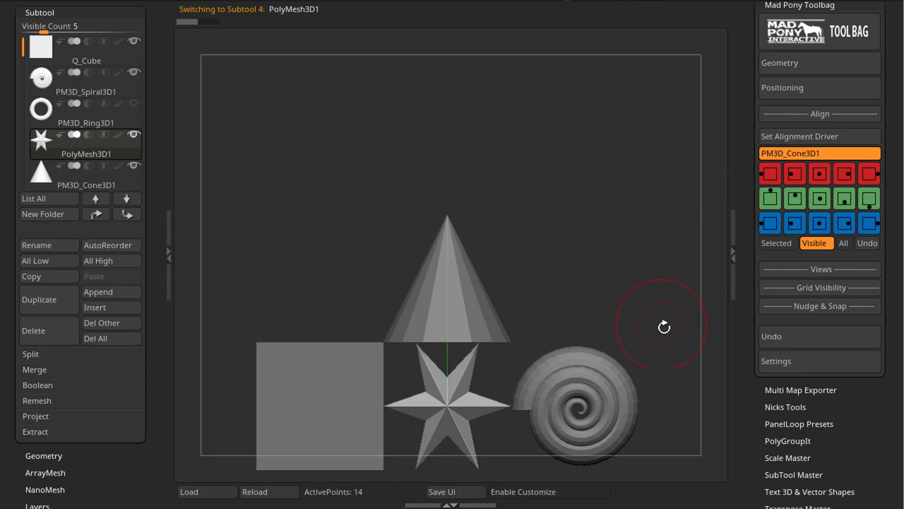
alt+drag(664, 327, 662, 259)
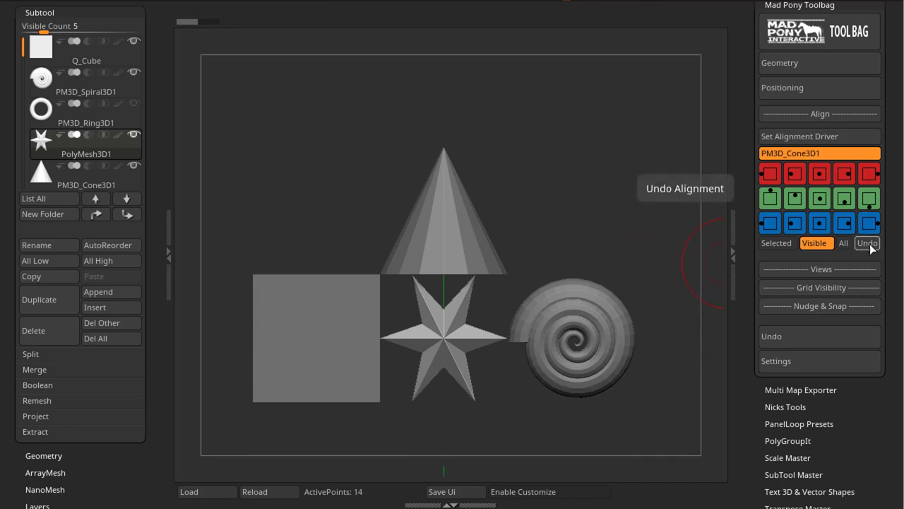
click(836, 228)
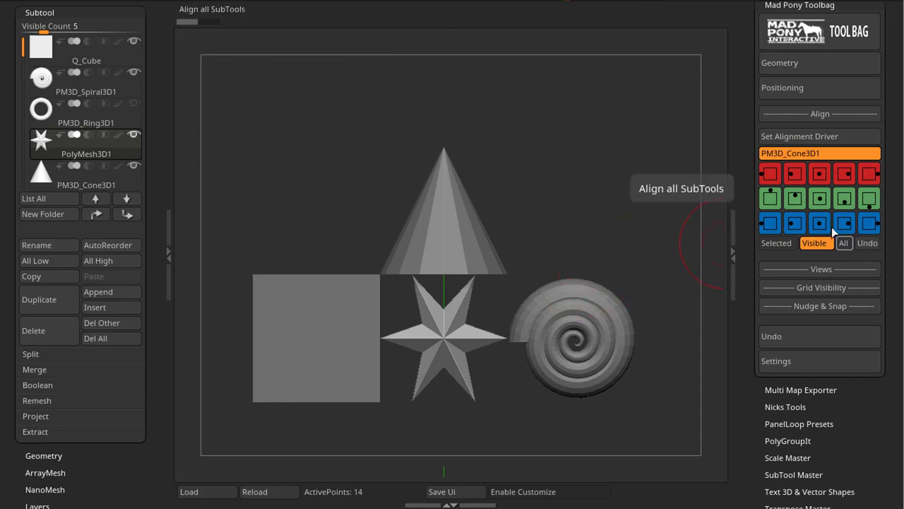
Try and undo Snap Center Y, set alignment to All, unhide the ring, and collapse Align
click(819, 199)
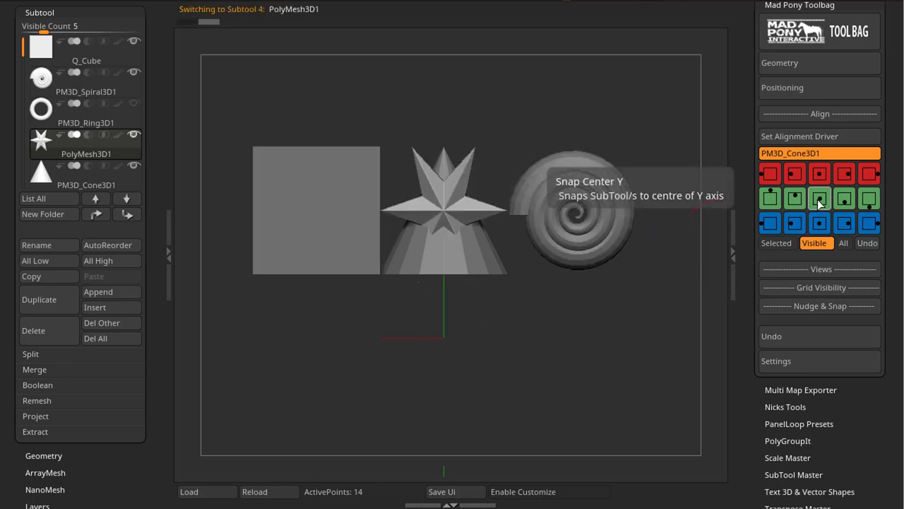
click(873, 244)
click(844, 243)
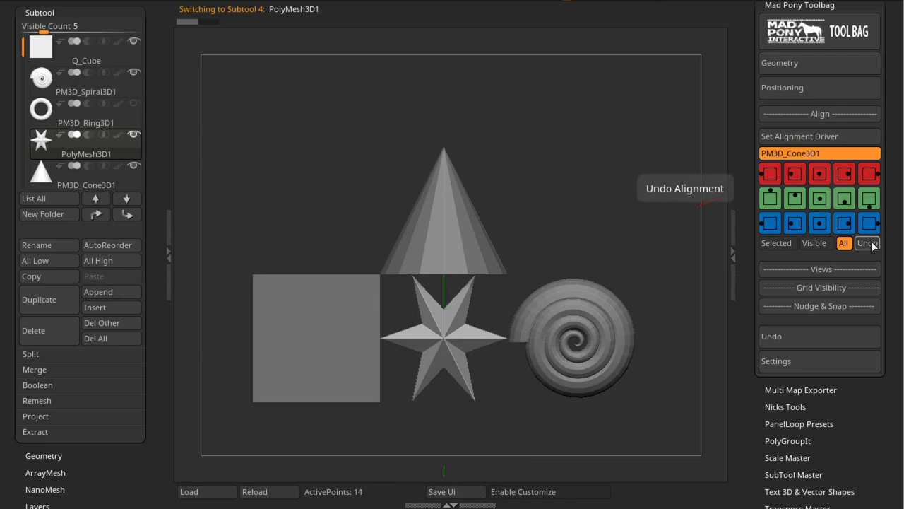
click(134, 105)
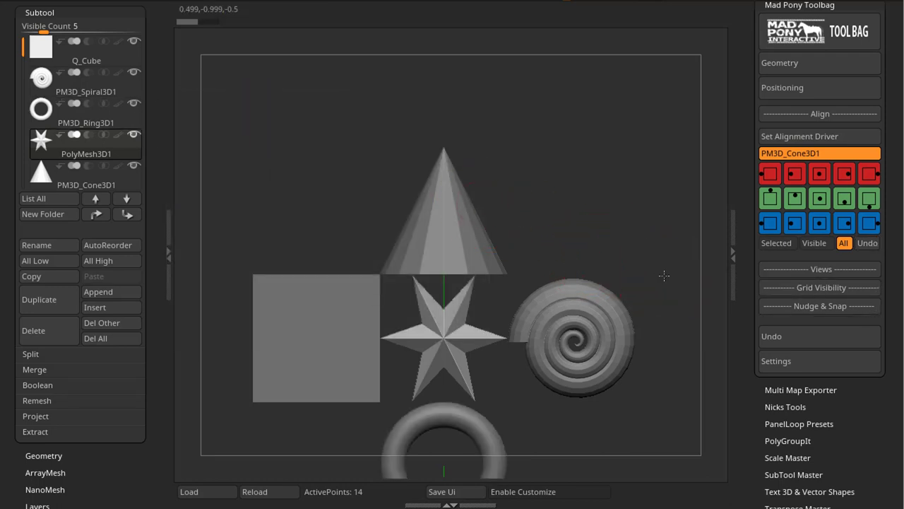
alt+drag(664, 275, 666, 177)
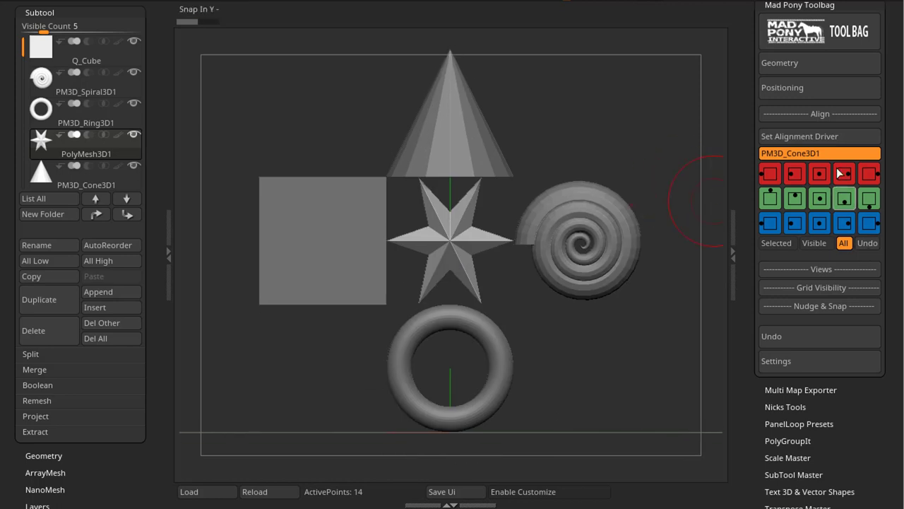
click(820, 114)
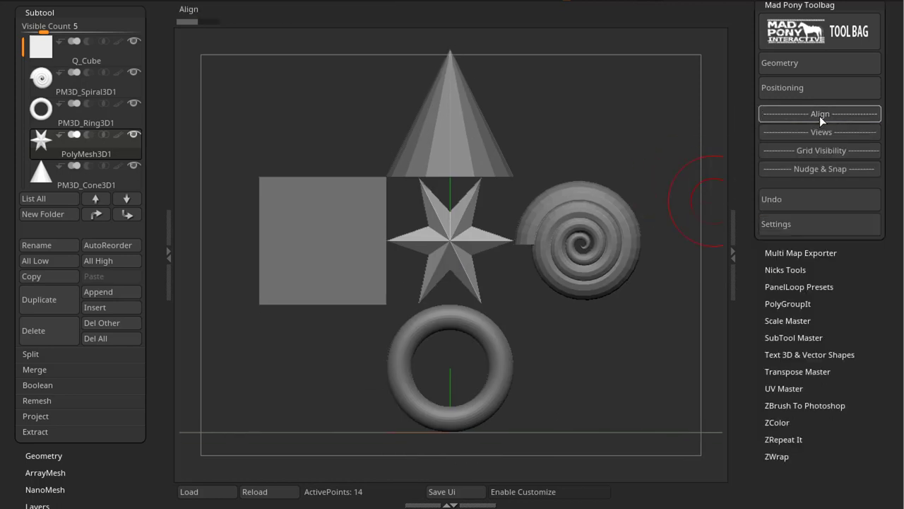
Glance at Nudge & Snap, then expand the Views presets (Top, Left, Front, Bottom, Right, Back)
click(836, 170)
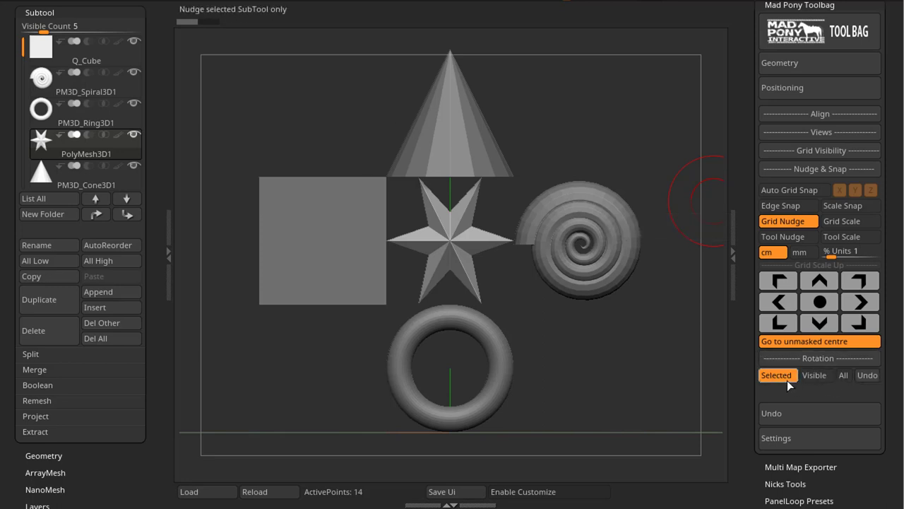
click(830, 172)
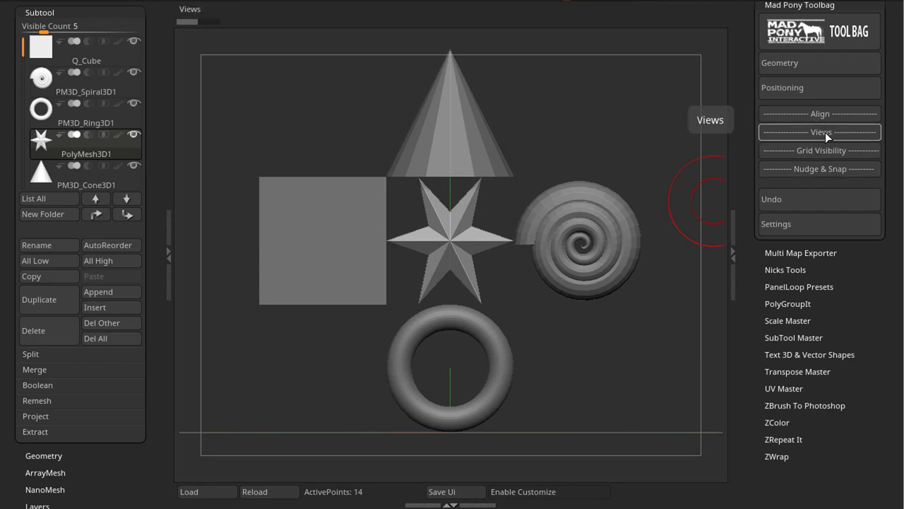
click(825, 132)
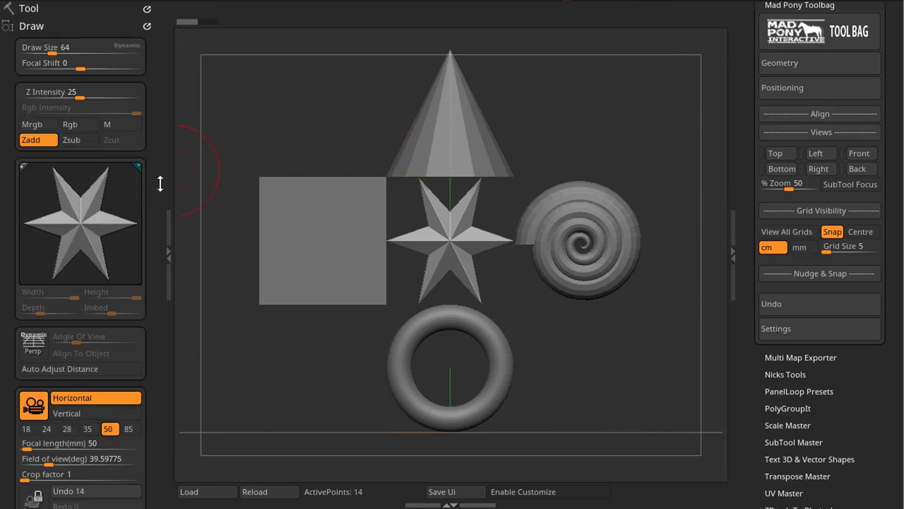
Orbit the canvas to view the floor grid and toggle a Floor axis grid on and off
drag(160, 185, 152, 33)
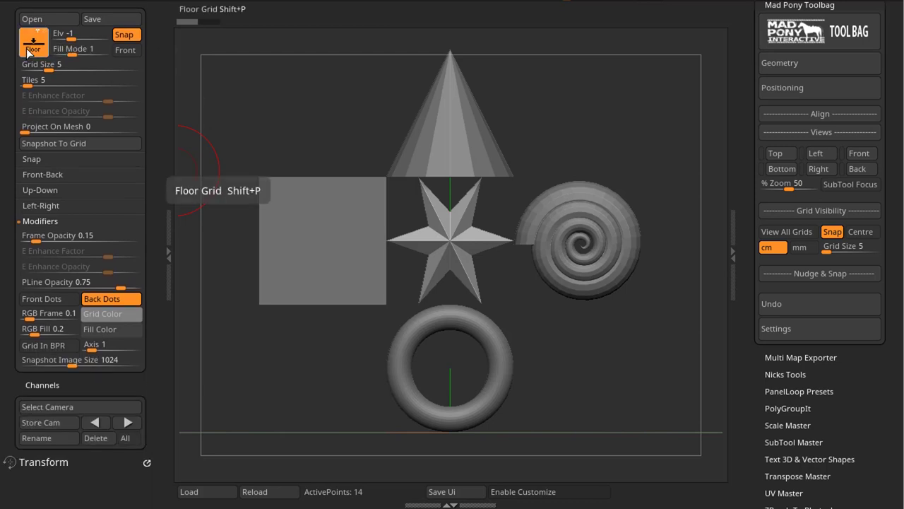
drag(212, 184, 292, 130)
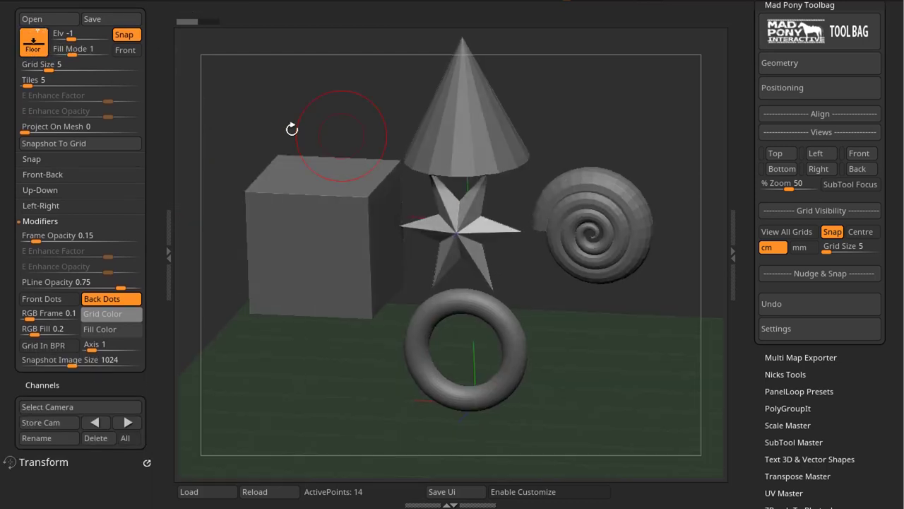
click(46, 31)
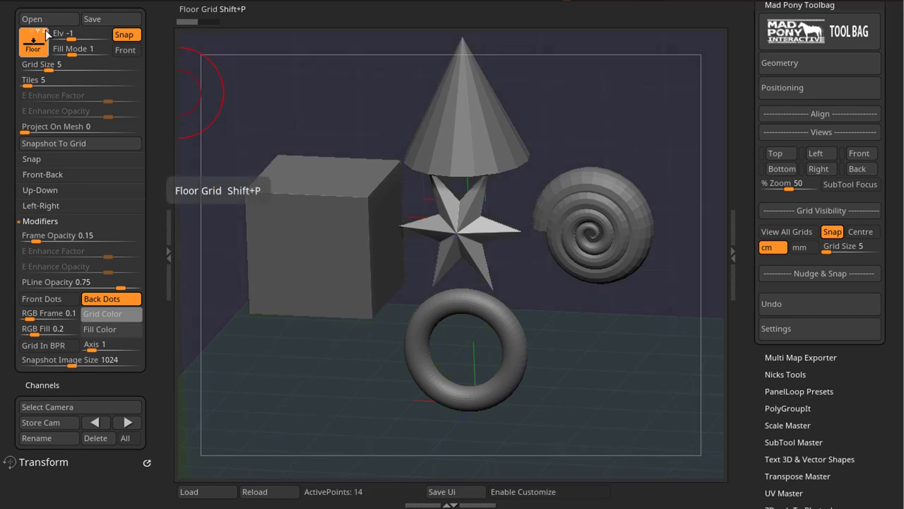
click(45, 32)
drag(627, 346, 716, 248)
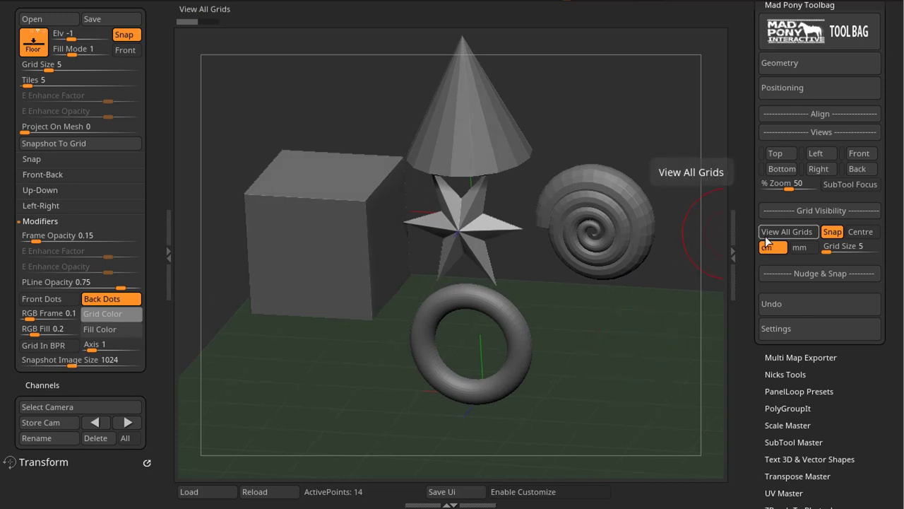
click(769, 233)
drag(593, 319, 628, 343)
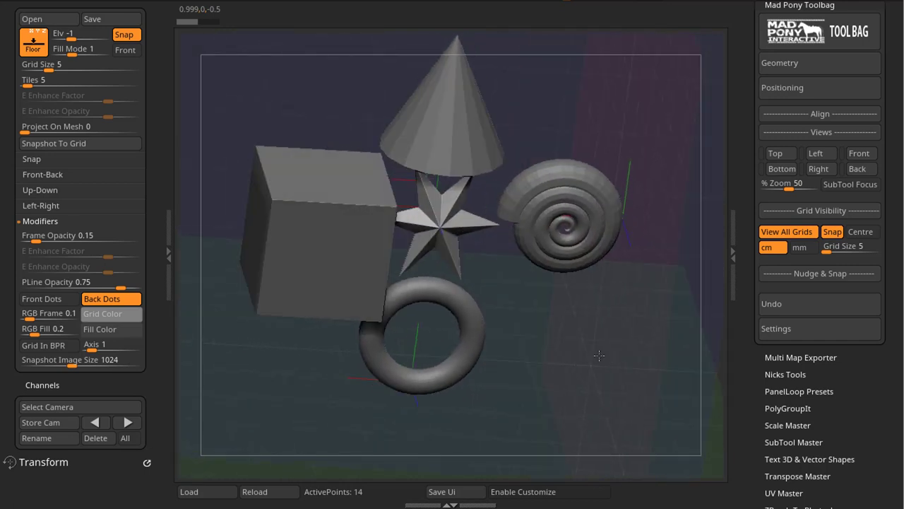
click(777, 233)
drag(681, 257, 650, 254)
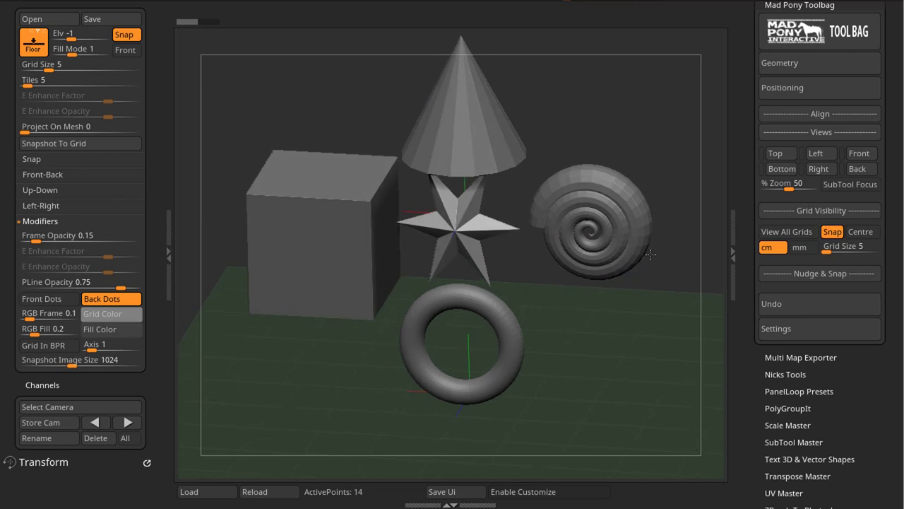
Switch to Top view and toggle grids on all planes off and back on
click(784, 154)
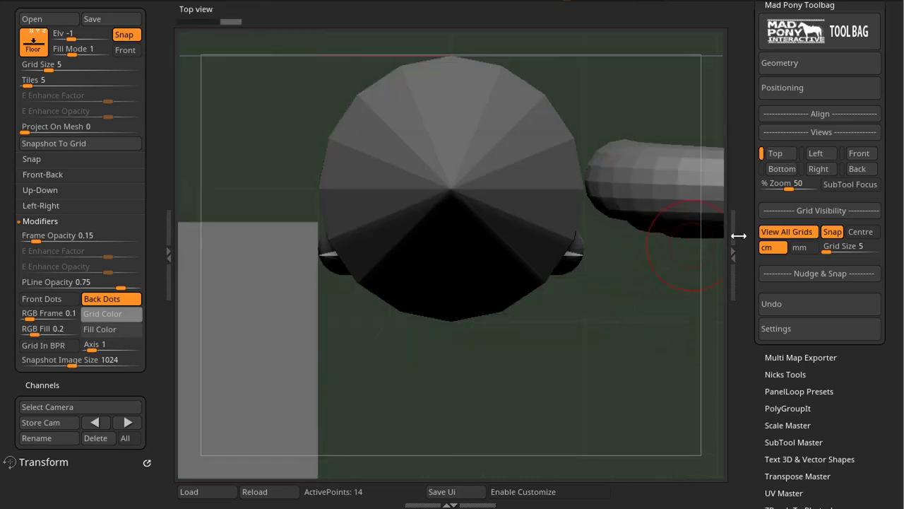
click(790, 233)
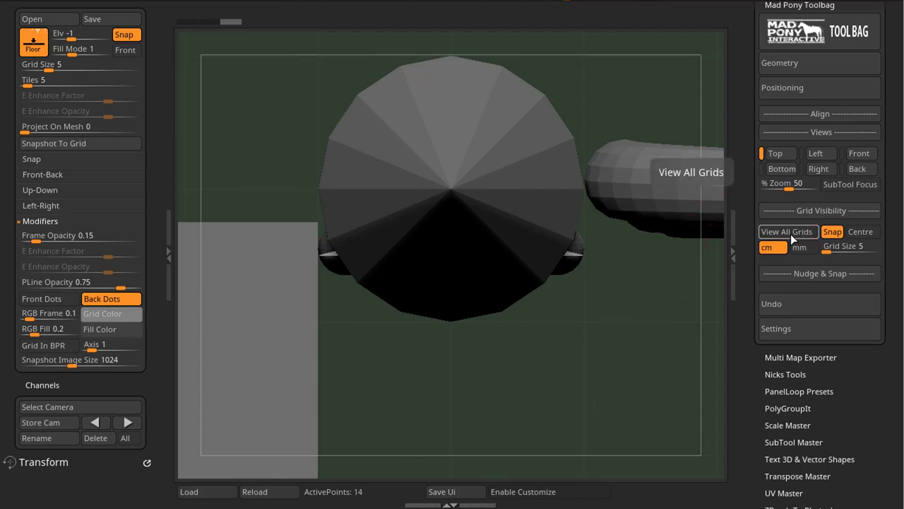
click(790, 233)
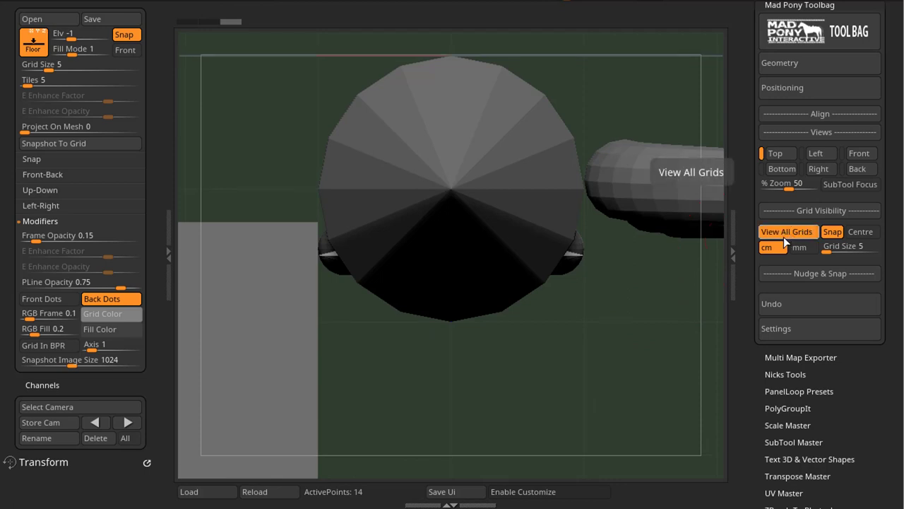
Enable SubTool Focus on the spiral and step through Top, Left and Front views
click(856, 184)
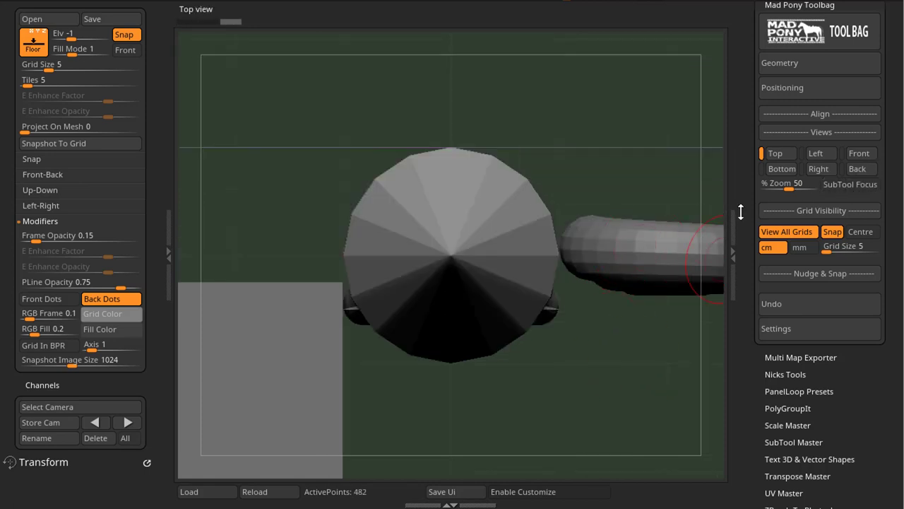
alt+click(662, 254)
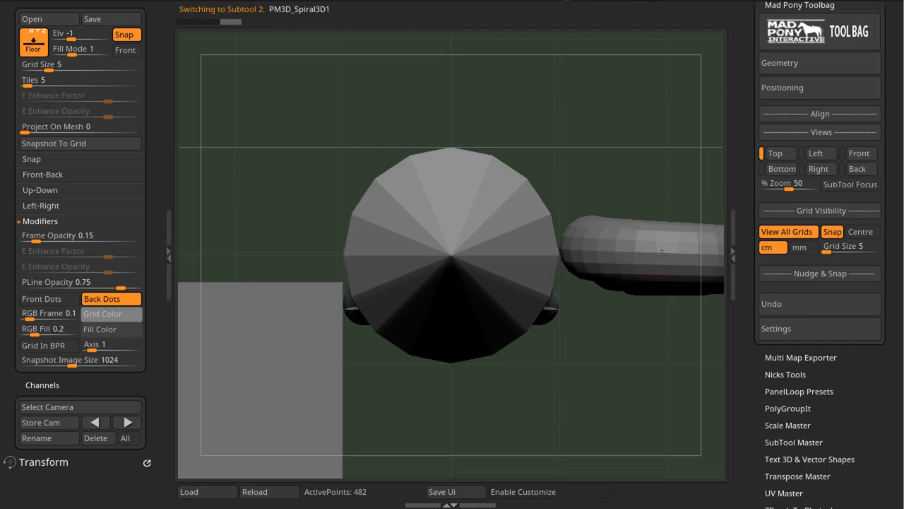
click(775, 154)
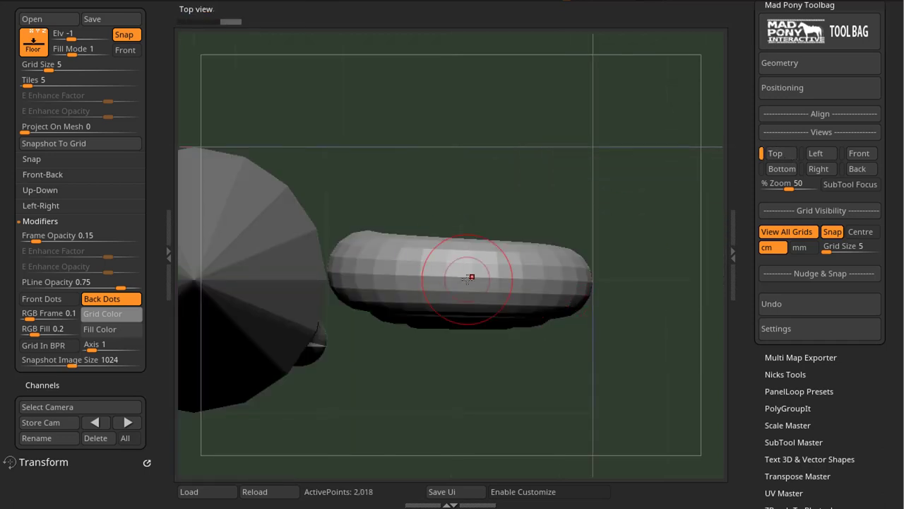
click(824, 154)
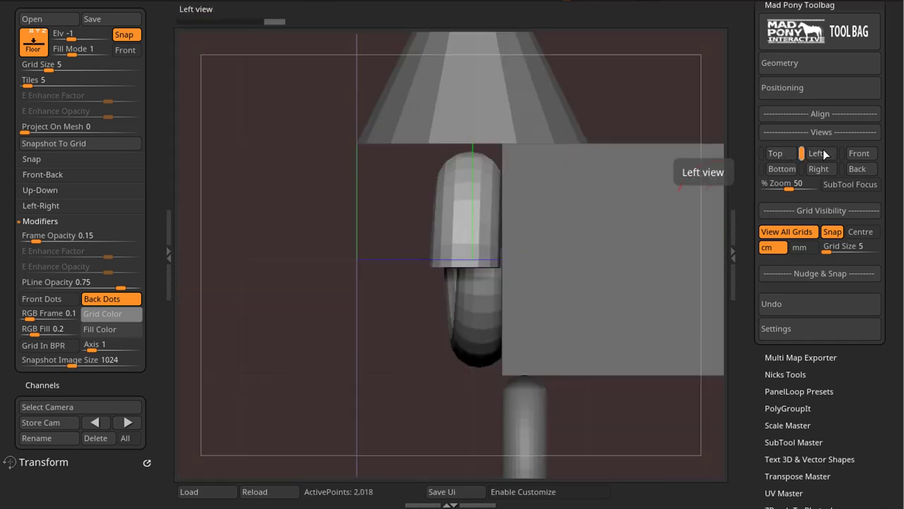
click(870, 154)
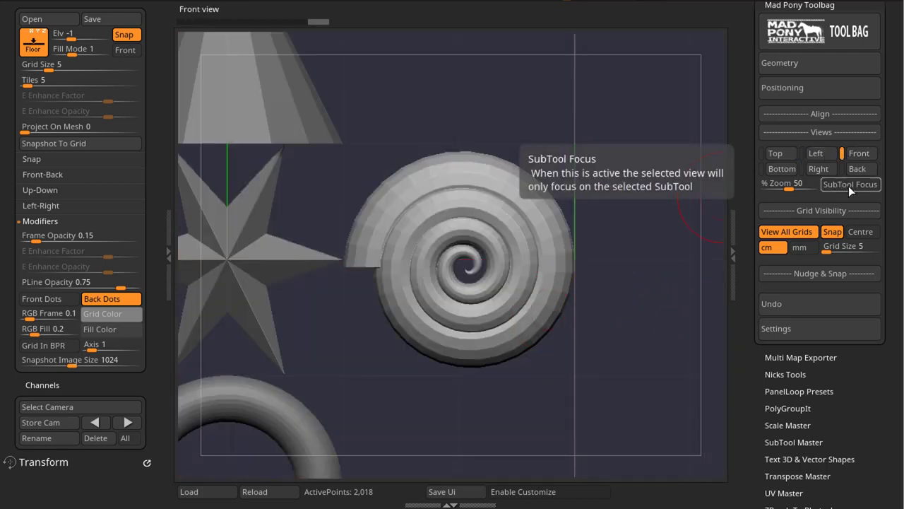
scroll(151, 95, down, 5)
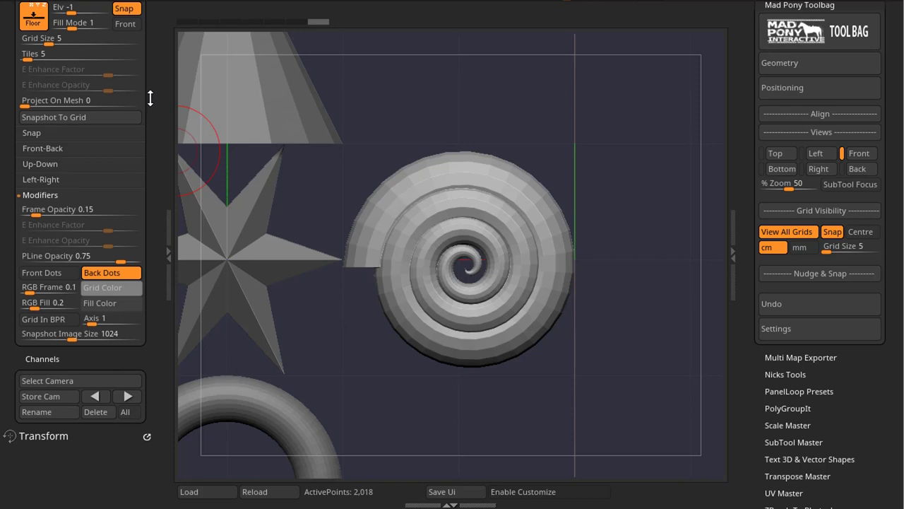
Try Front view at 33, 20 and 79% zoom, settling on 30% with SubTool Focus on
mouse_move(73, 256)
mouse_down()
mouse_move(139, 297)
mouse_move(142, 414)
mouse_up()
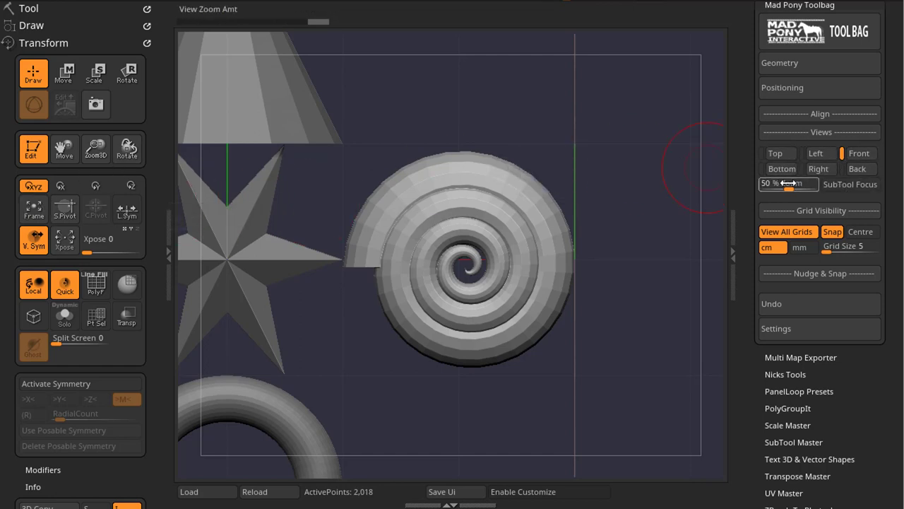
click(861, 184)
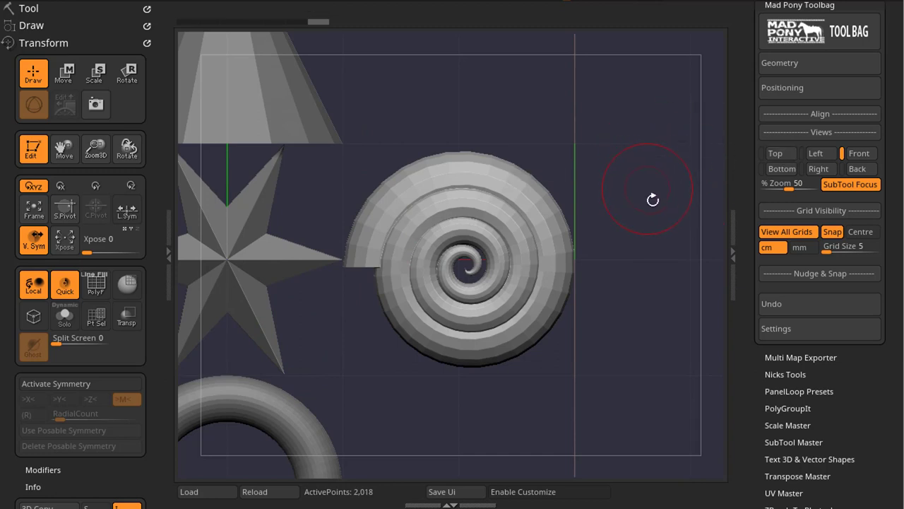
click(843, 188)
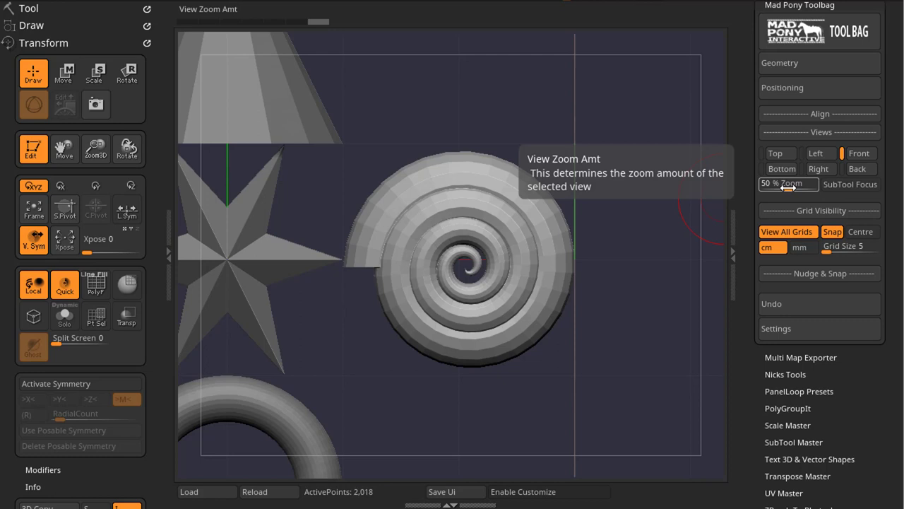
drag(788, 188, 782, 187)
click(859, 153)
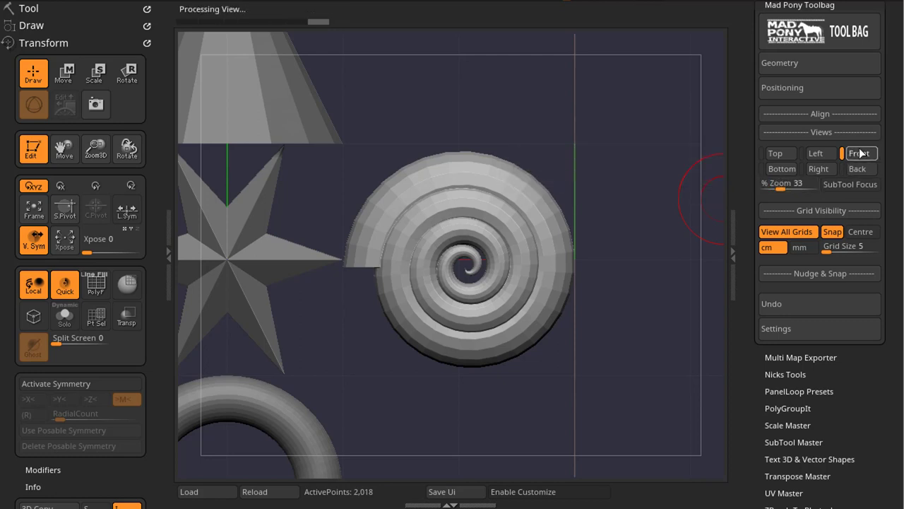
drag(781, 188, 774, 188)
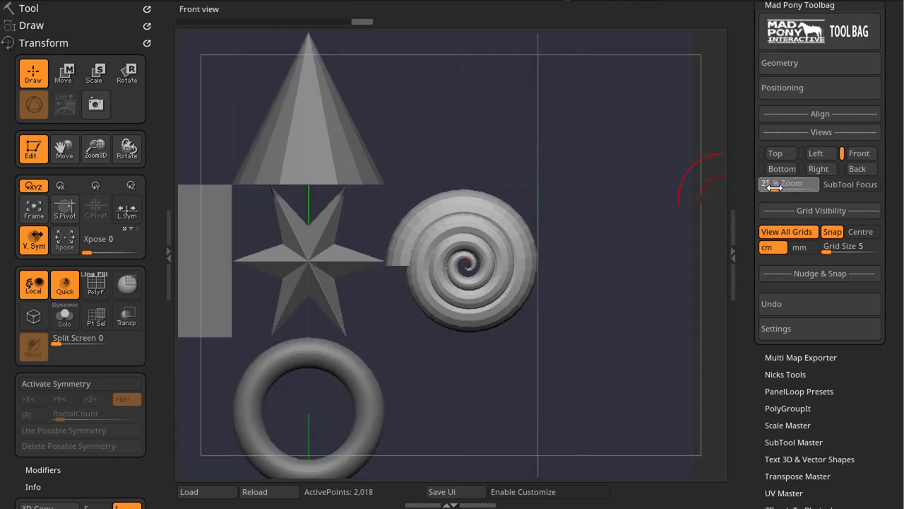
click(859, 154)
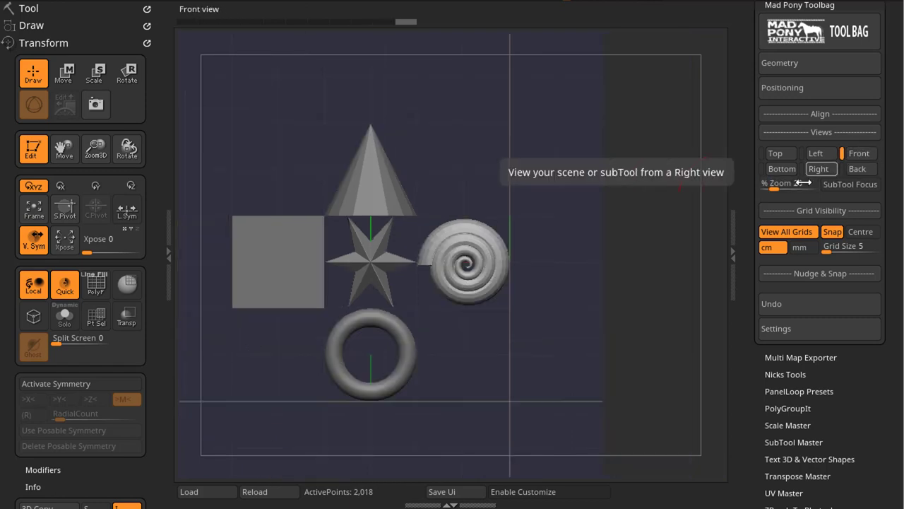
mouse_move(774, 187)
mouse_down()
mouse_move(804, 184)
mouse_move(779, 190)
mouse_up()
click(858, 154)
click(850, 184)
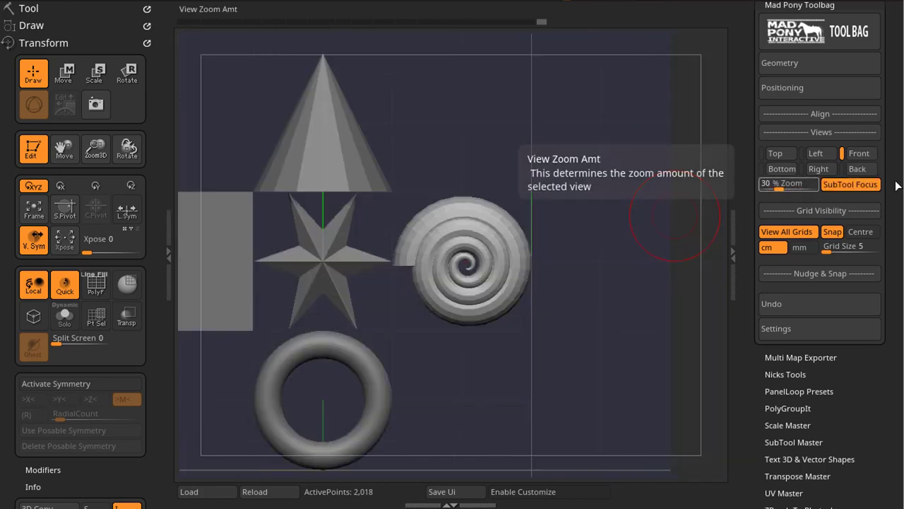
Toggle grid snapping to subtool edges while orbiting into a tilted perspective
click(832, 233)
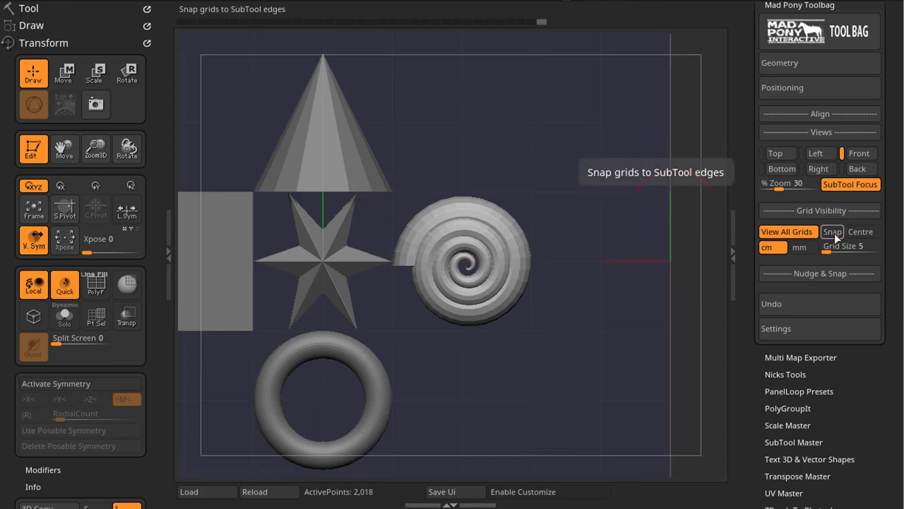
drag(606, 275, 581, 268)
alt+drag(508, 317, 686, 242)
drag(676, 197, 749, 205)
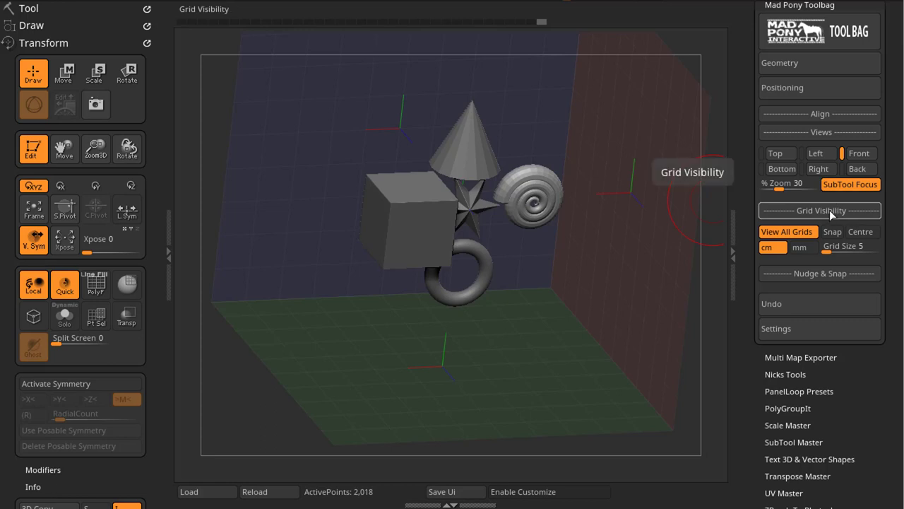
click(833, 234)
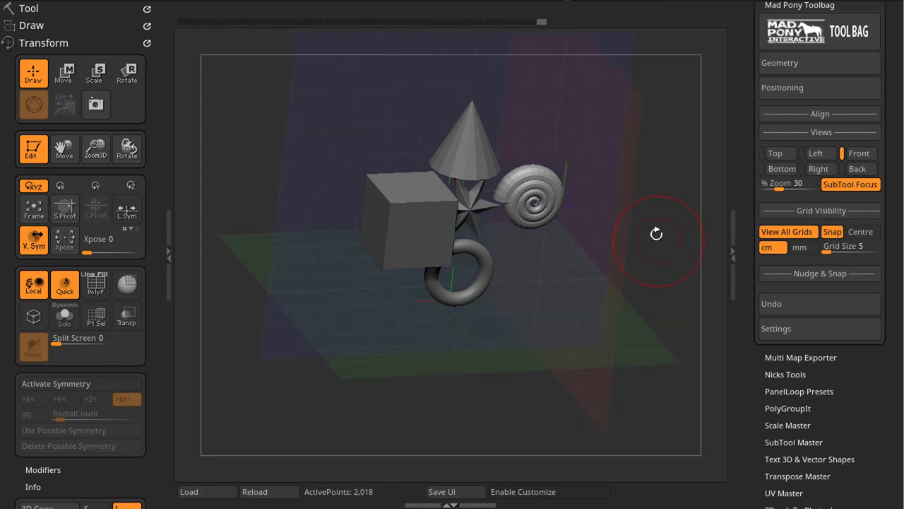
drag(656, 234, 626, 266)
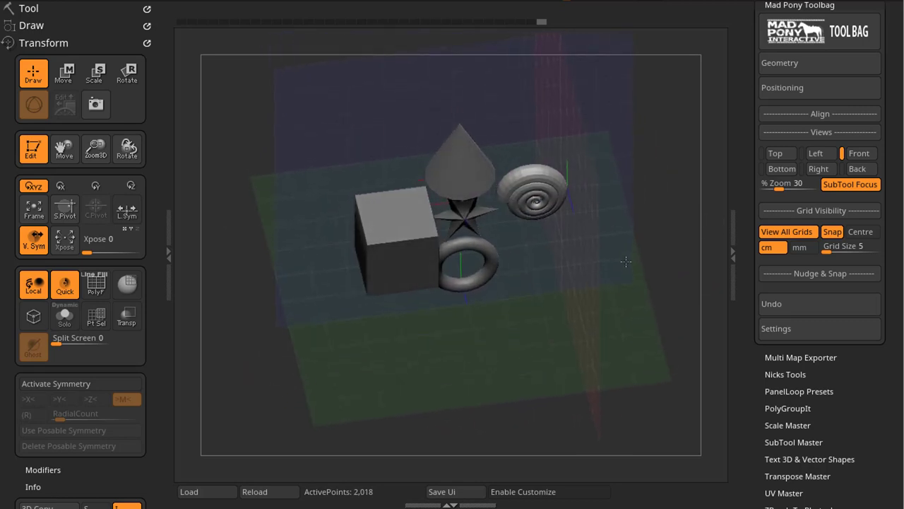
Try Centre snapping, then turn grid snapping off and hide all grids except the floor
click(852, 233)
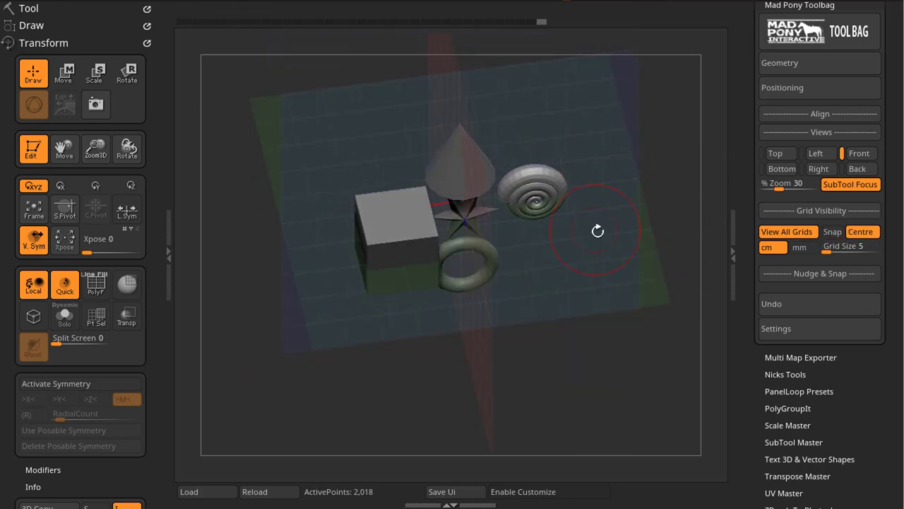
drag(599, 231, 606, 204)
click(831, 233)
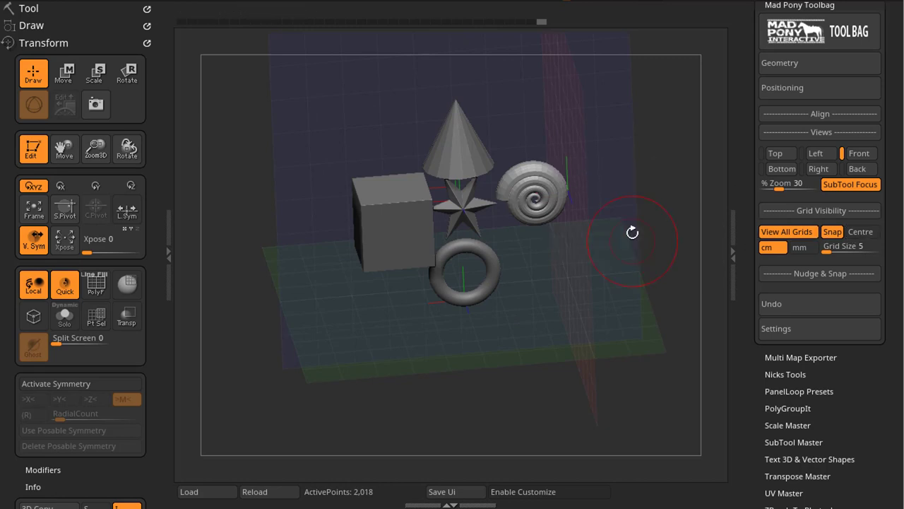
click(830, 239)
click(831, 238)
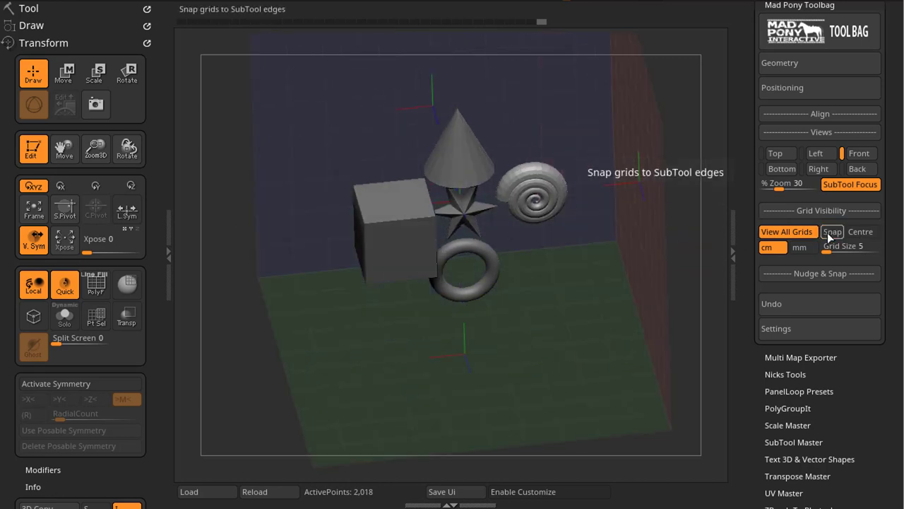
mouse_move(579, 267)
mouse_down()
mouse_move(605, 234)
mouse_move(601, 240)
mouse_up()
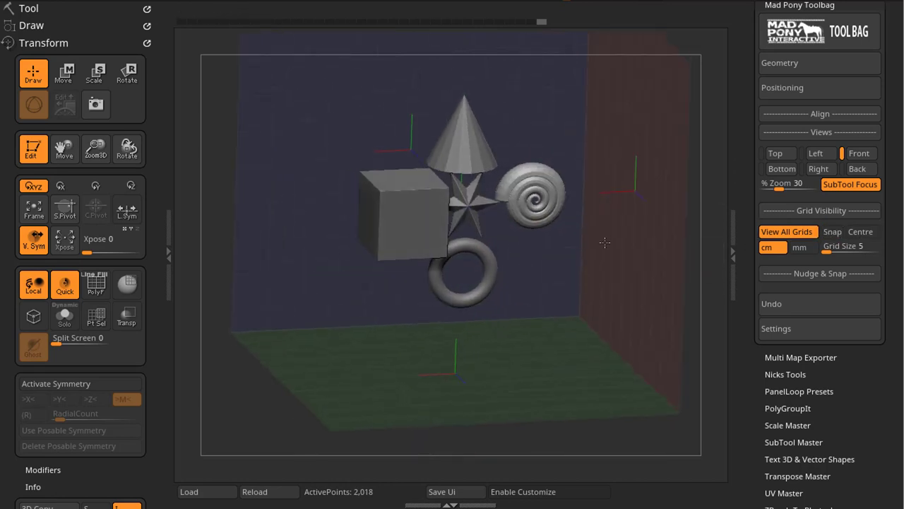
click(790, 232)
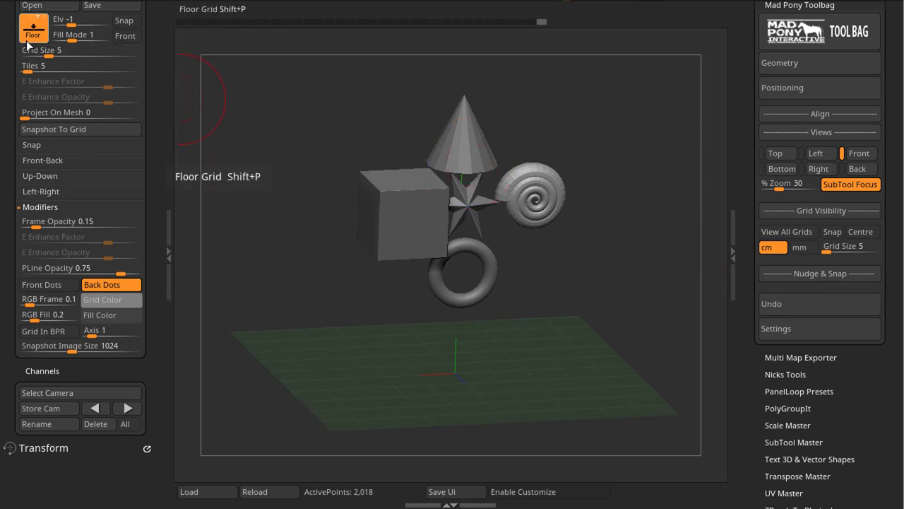
Toggle Floor and View All Grids off and on, ending with floor, back and side grids visible
click(33, 27)
click(783, 234)
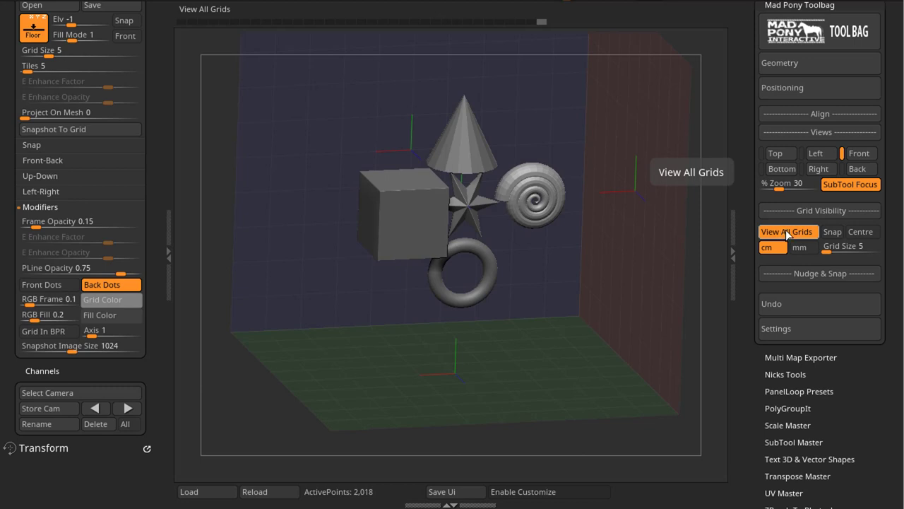
click(785, 231)
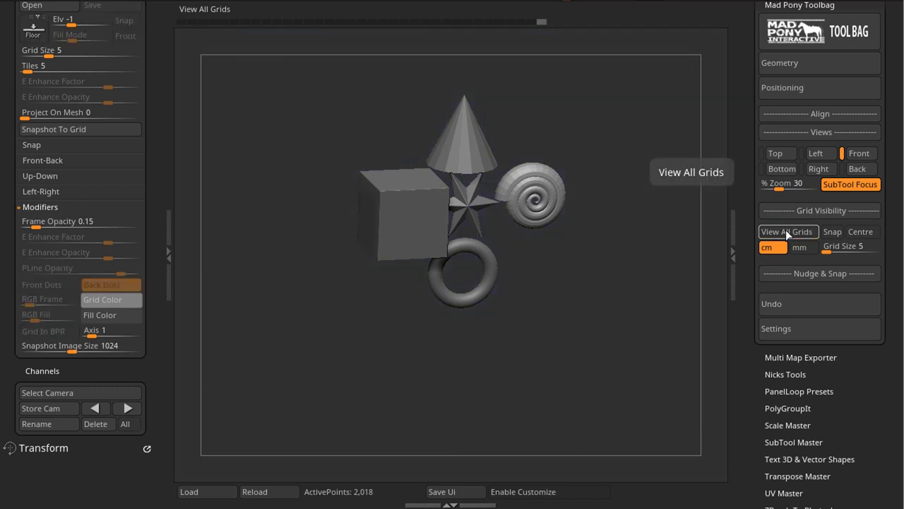
click(34, 27)
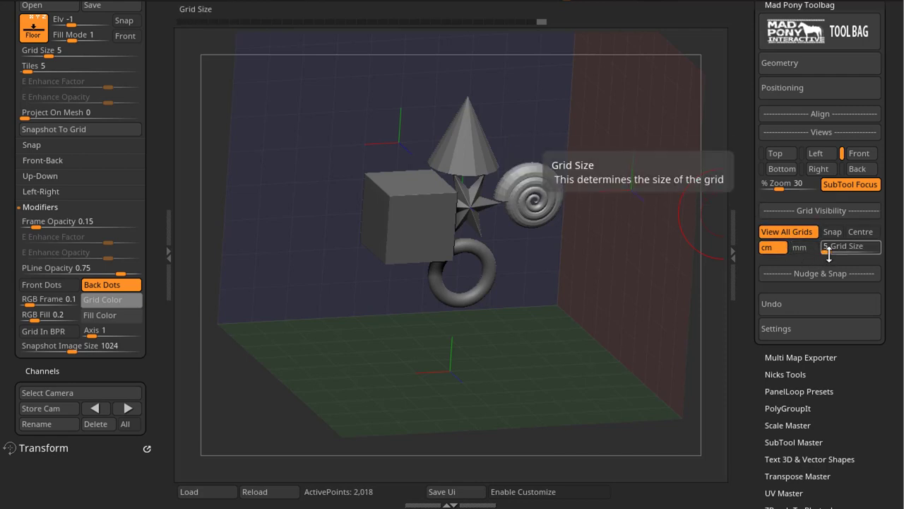
Raise Grid Size to 15 and frame the Front view at 54% zoom
drag(828, 252, 832, 252)
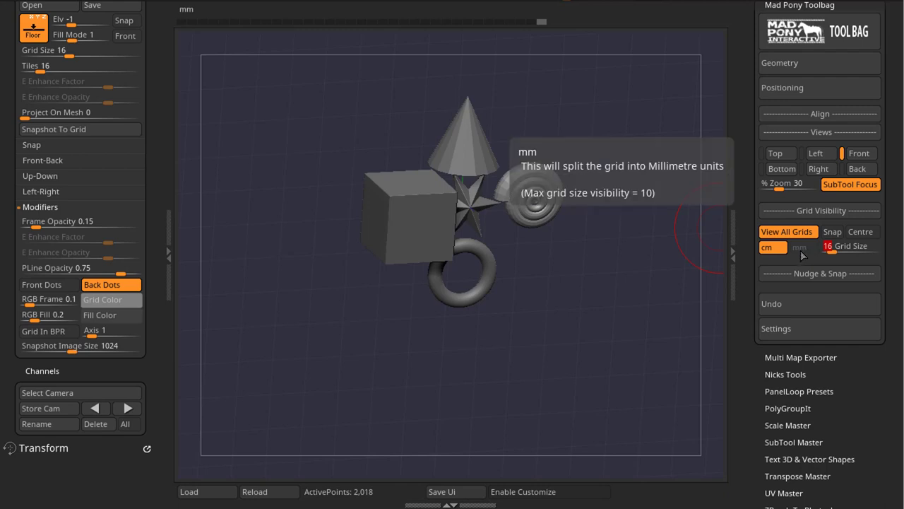
shift+drag(586, 242, 612, 262)
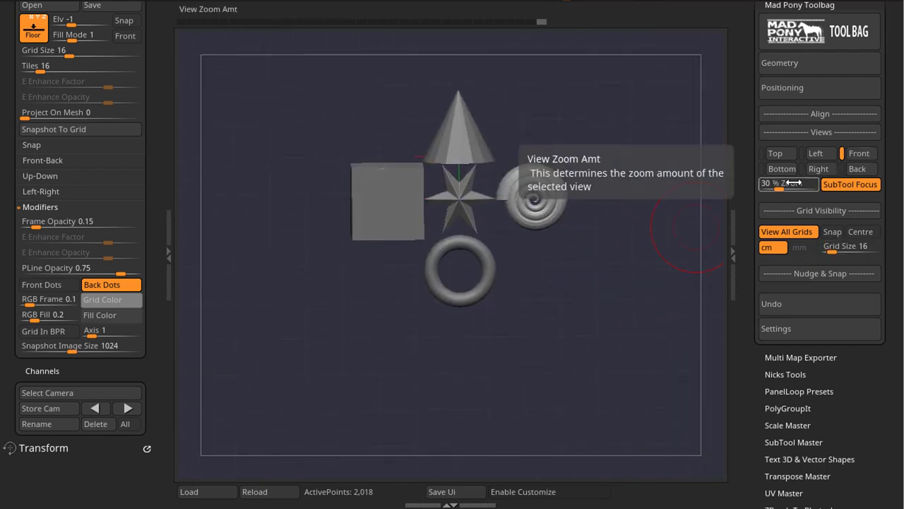
drag(780, 189, 789, 188)
click(868, 162)
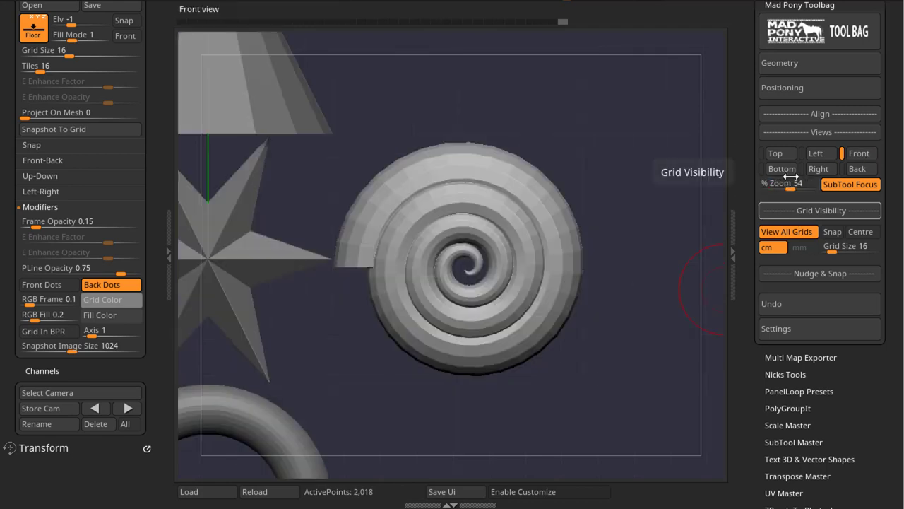
Switch to Top view, make grid frame lines more opaque, and try mm then cm units
click(784, 154)
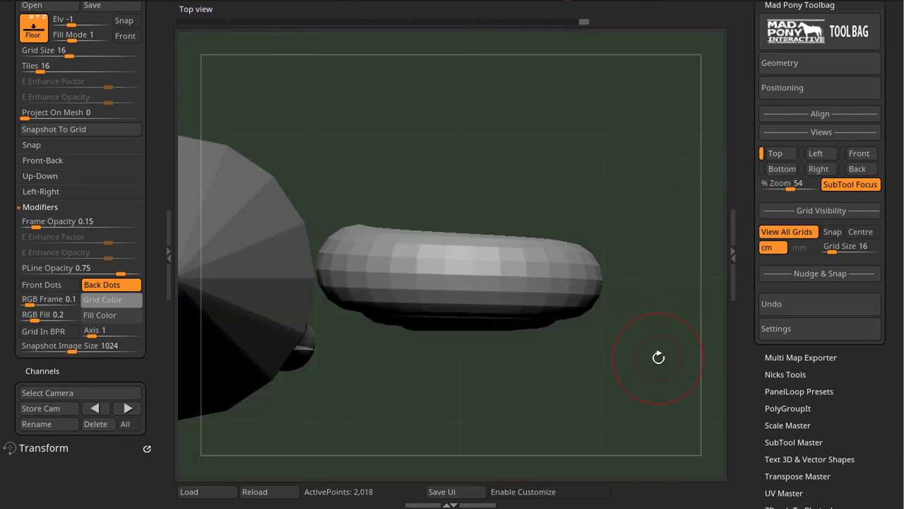
drag(36, 225, 71, 230)
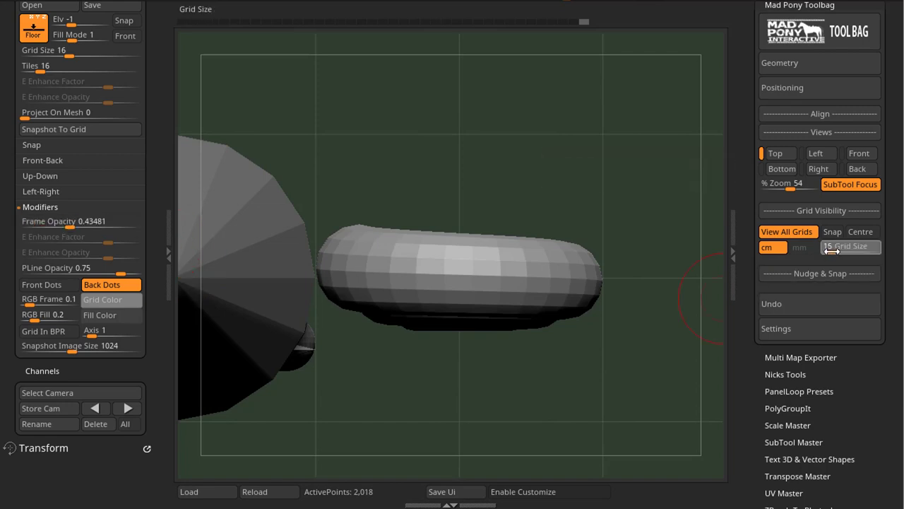
drag(831, 251, 829, 251)
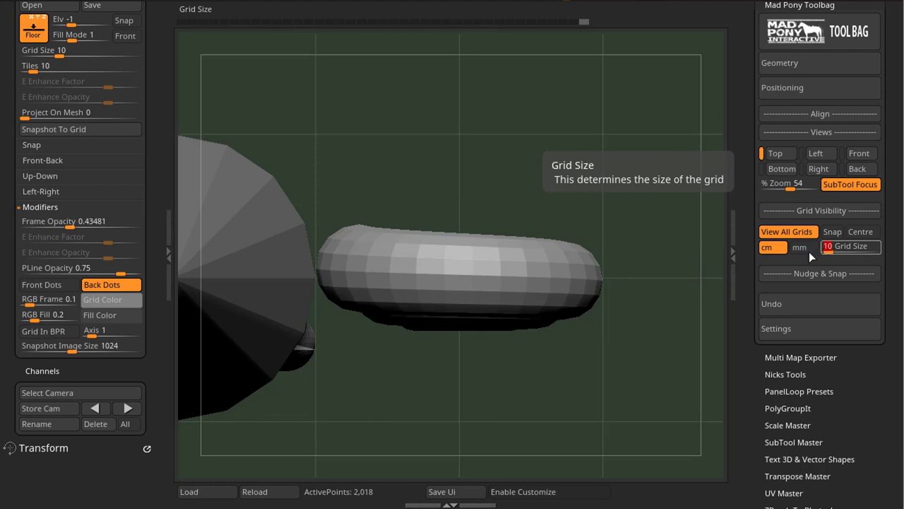
click(803, 249)
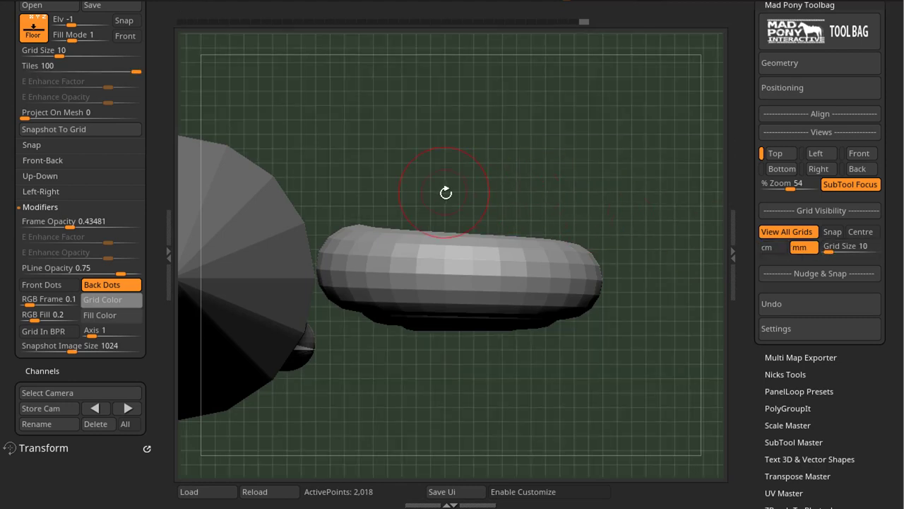
click(779, 249)
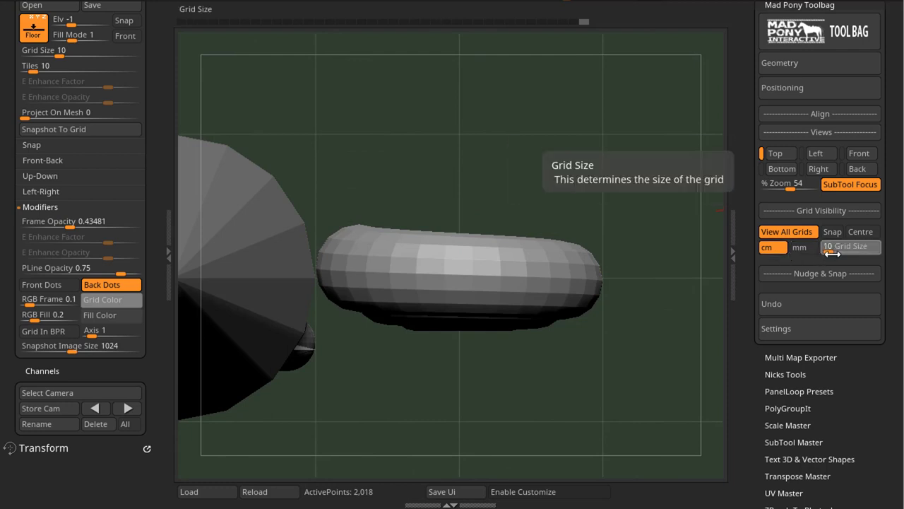
Set Grid Size to 24, then try mm at size 29 and accept the warning reverting to cm
drag(831, 253, 832, 252)
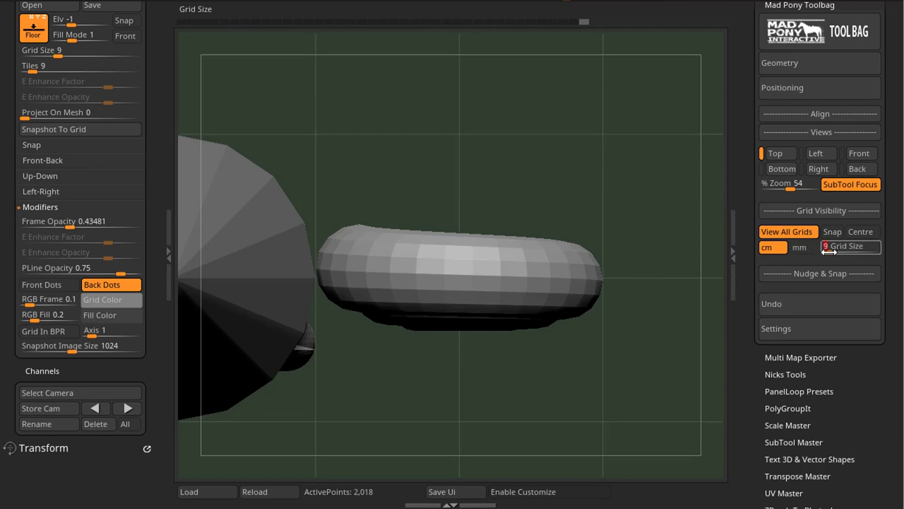
click(799, 248)
drag(831, 249, 839, 252)
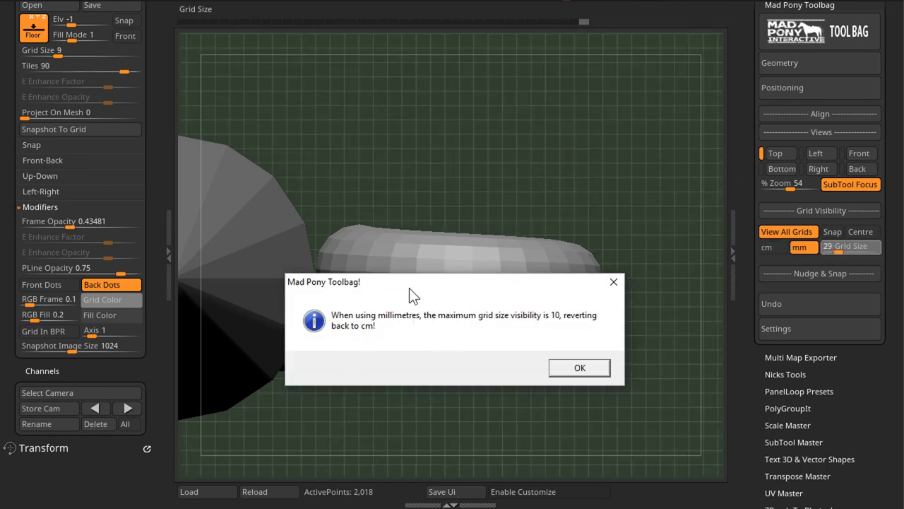
drag(409, 287, 447, 188)
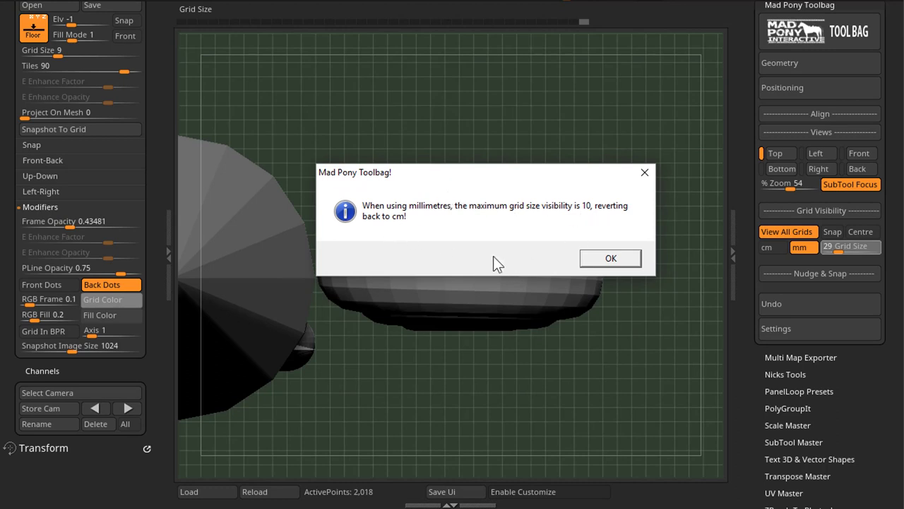
click(602, 257)
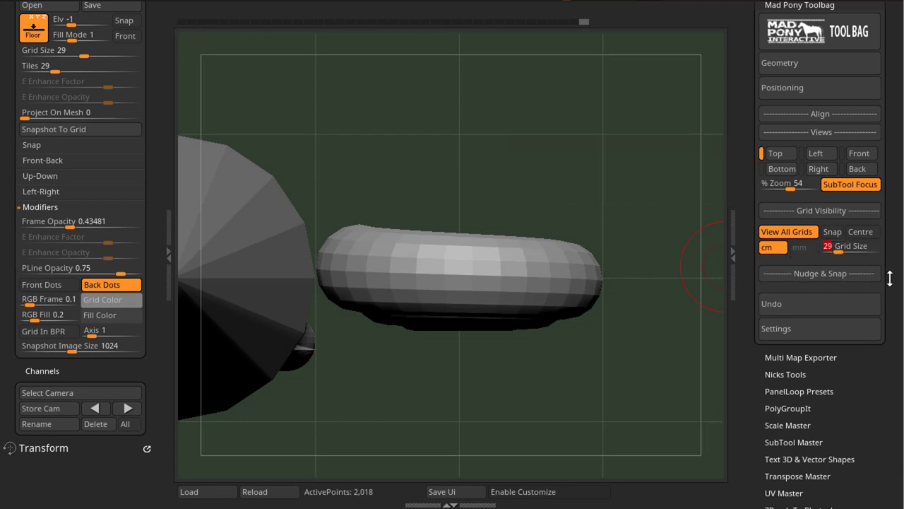
scroll(890, 277, down, 3)
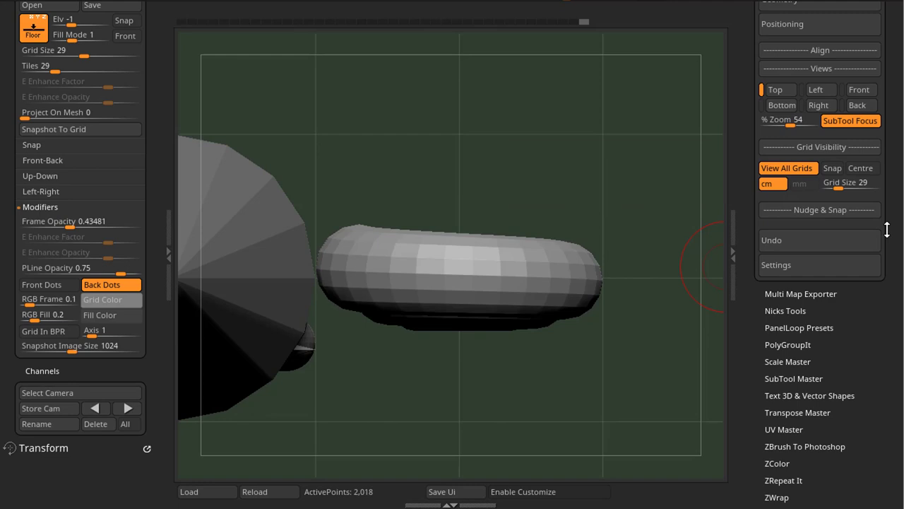
Expand Nudge & Snap, keep the nudge units in cm, and select the Q_Cube subtool
click(826, 210)
scroll(897, 209, down, 2)
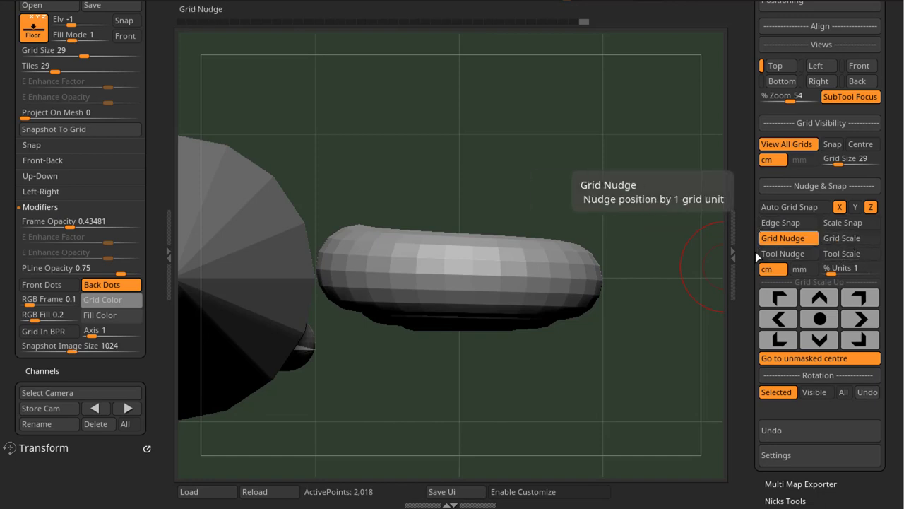
click(798, 271)
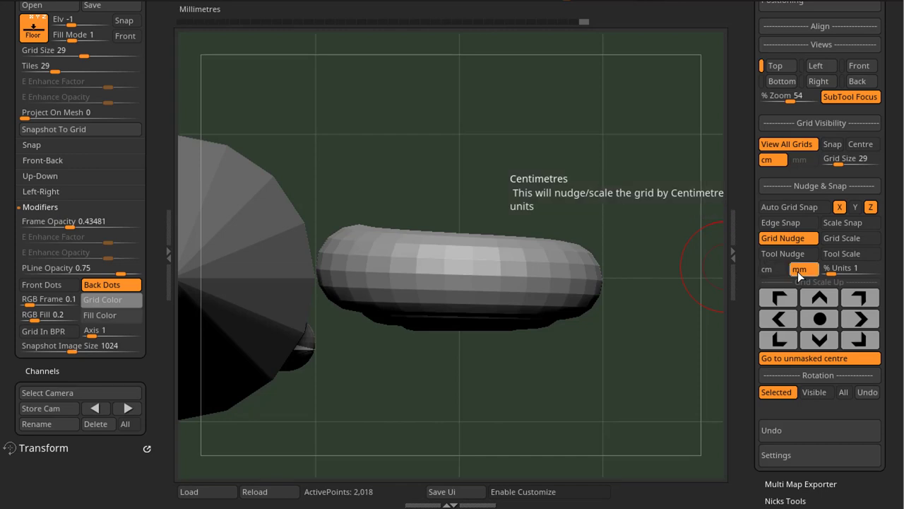
click(775, 269)
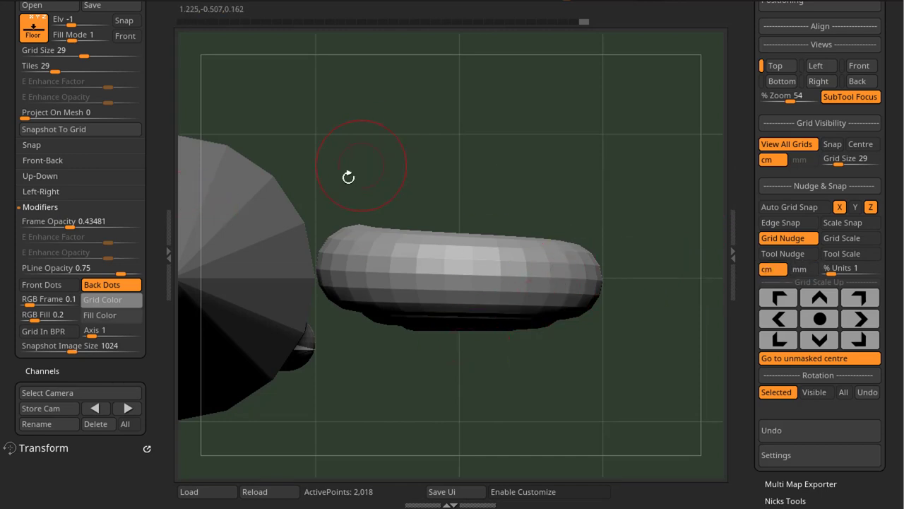
shift+drag(349, 177, 503, 178)
alt+click(487, 237)
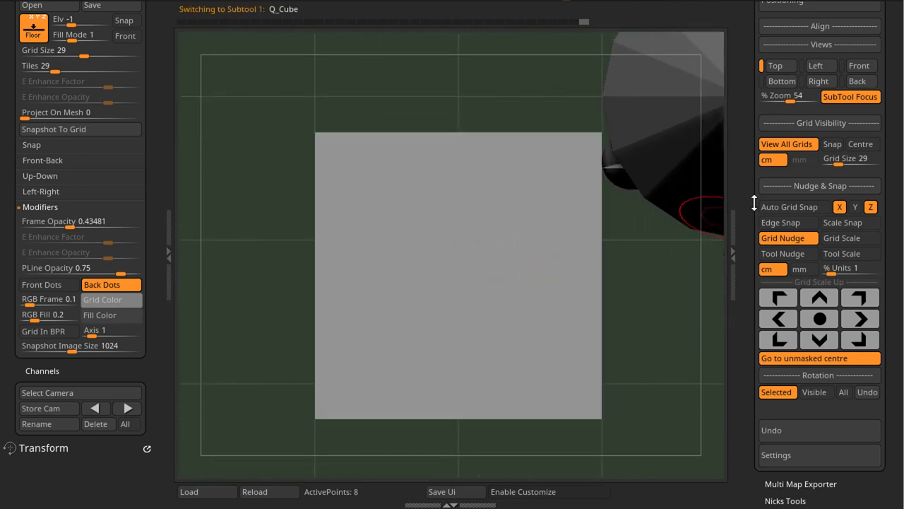
In Top view, snap the cube to its nearest grid position and enable Auto Grid Snap
click(775, 66)
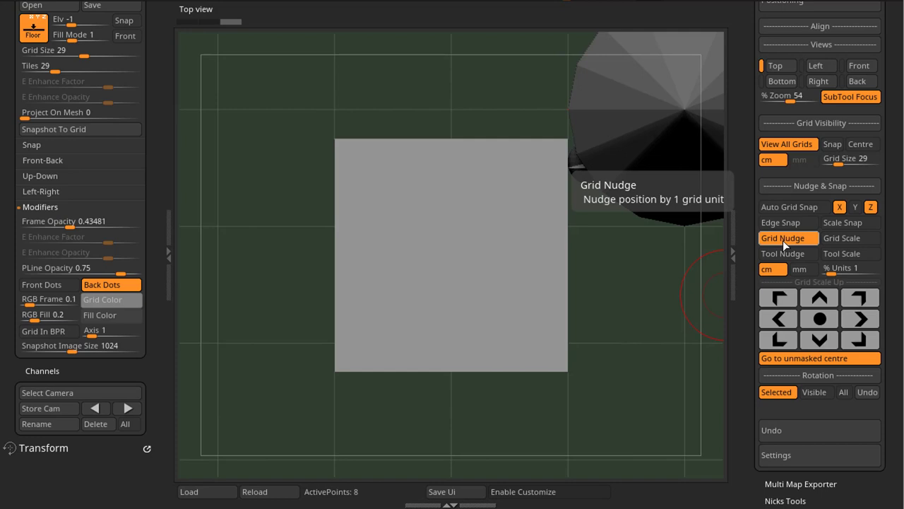
click(821, 319)
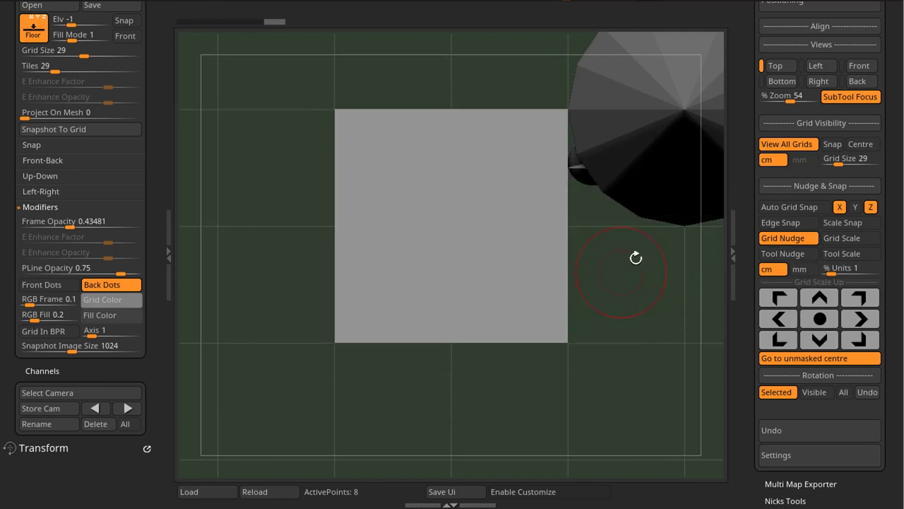
alt+drag(635, 258, 610, 317)
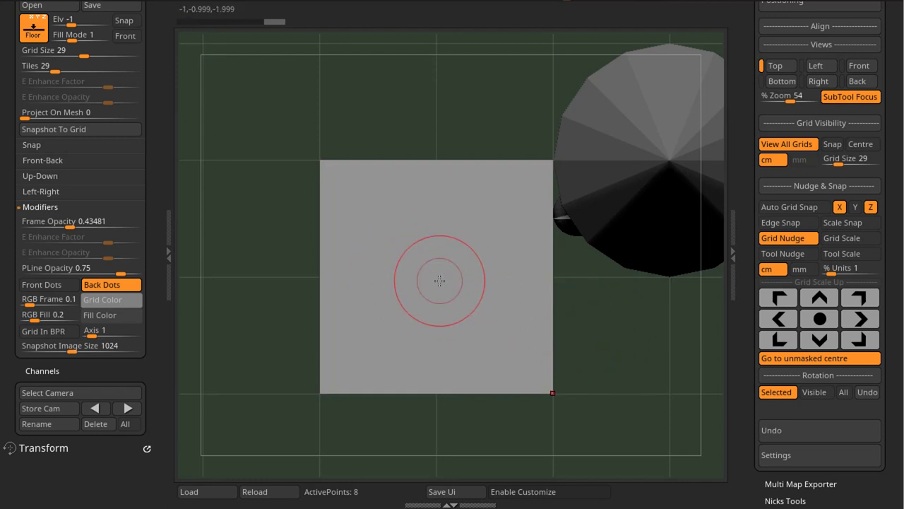
click(815, 206)
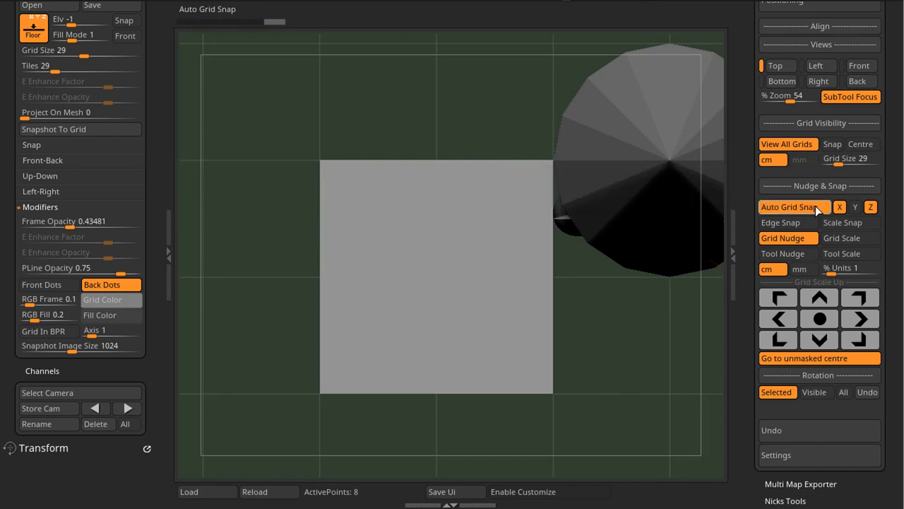
right_click(513, 274)
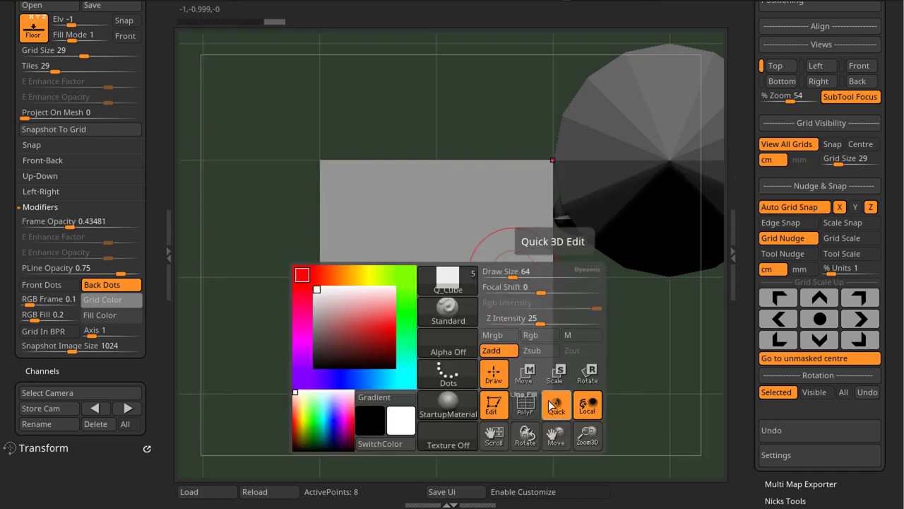
Move the cube up and back down one grid row with the gizmo, then disable Auto Grid Snap
click(520, 267)
drag(482, 231, 502, 125)
drag(489, 108, 483, 313)
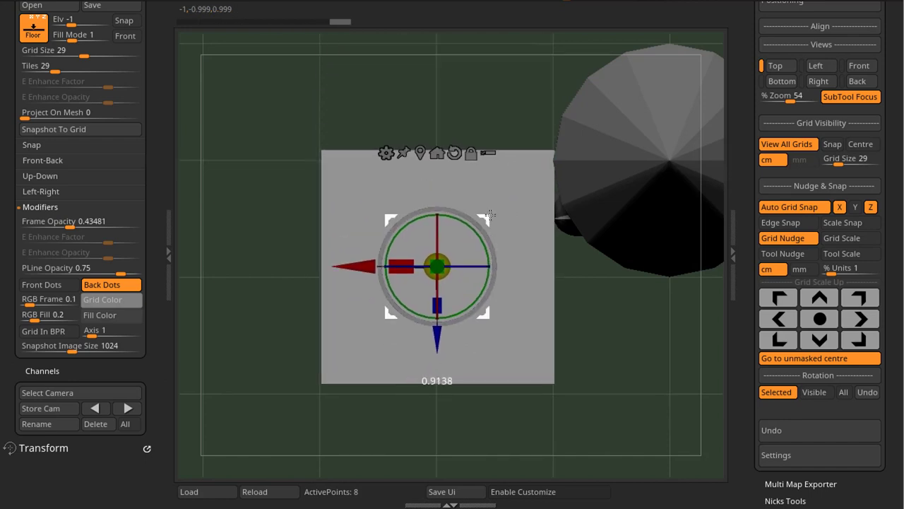
click(768, 269)
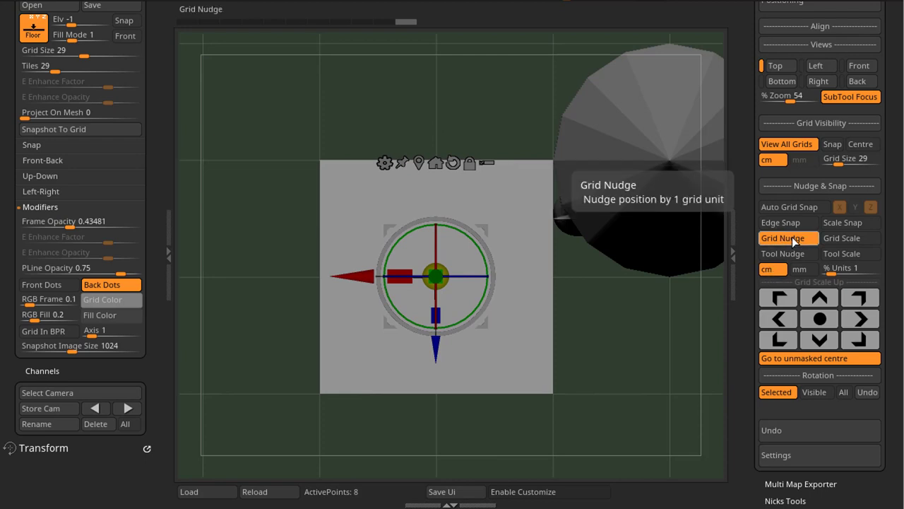
Nudge the cube left and right in cm steps, then switch to mm and nudge it back and forth
click(781, 319)
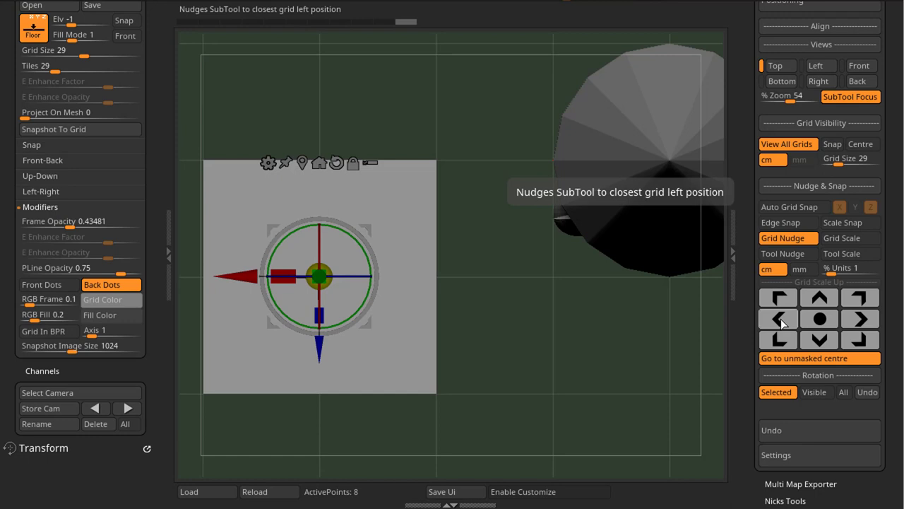
click(858, 319)
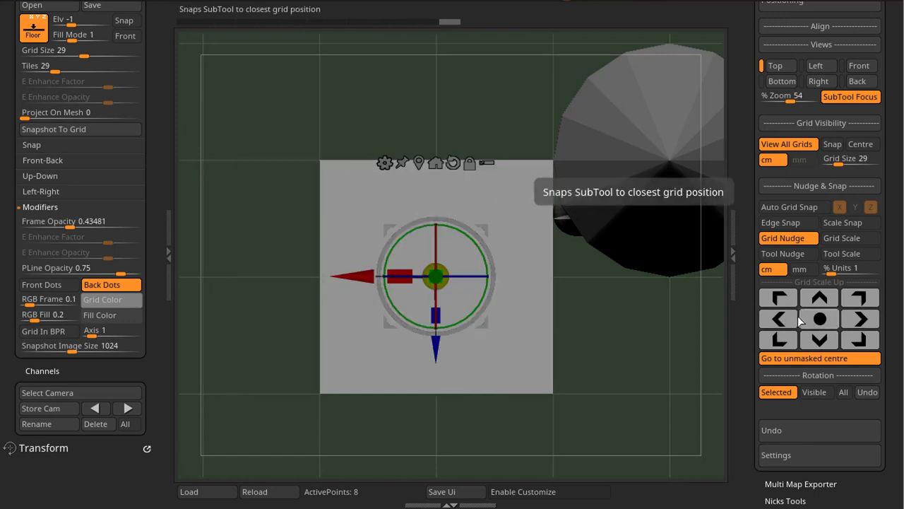
click(781, 319)
click(859, 319)
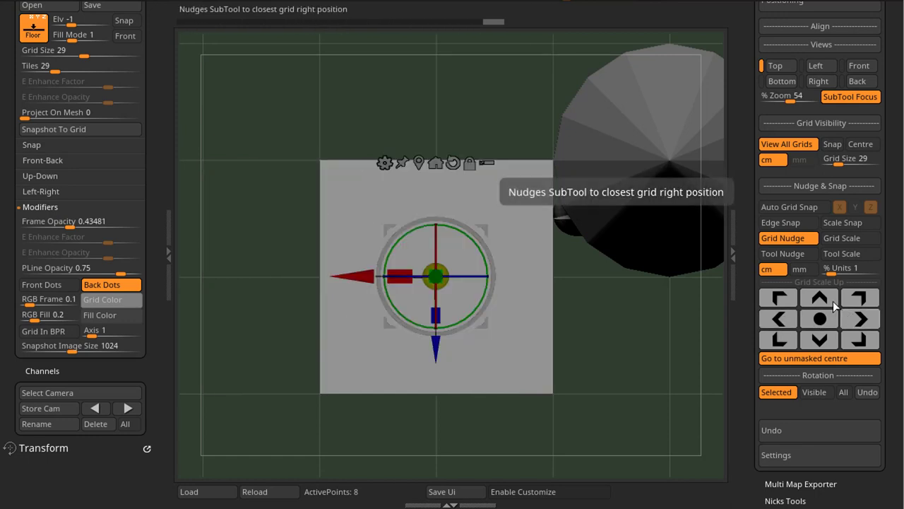
click(804, 270)
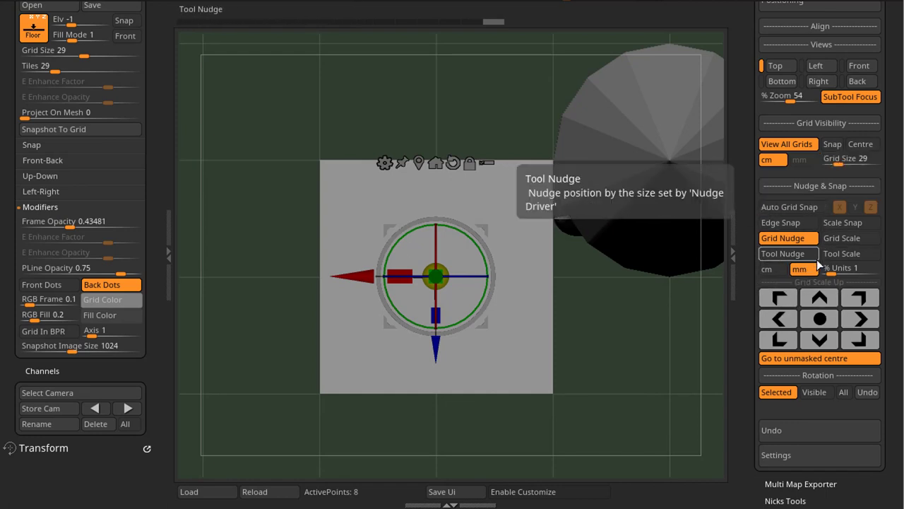
click(787, 319)
click(786, 319)
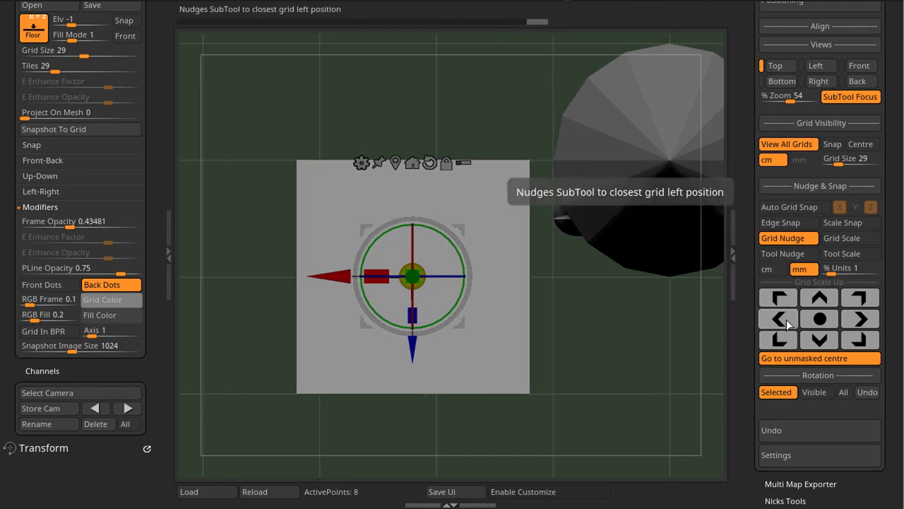
click(862, 320)
click(862, 320)
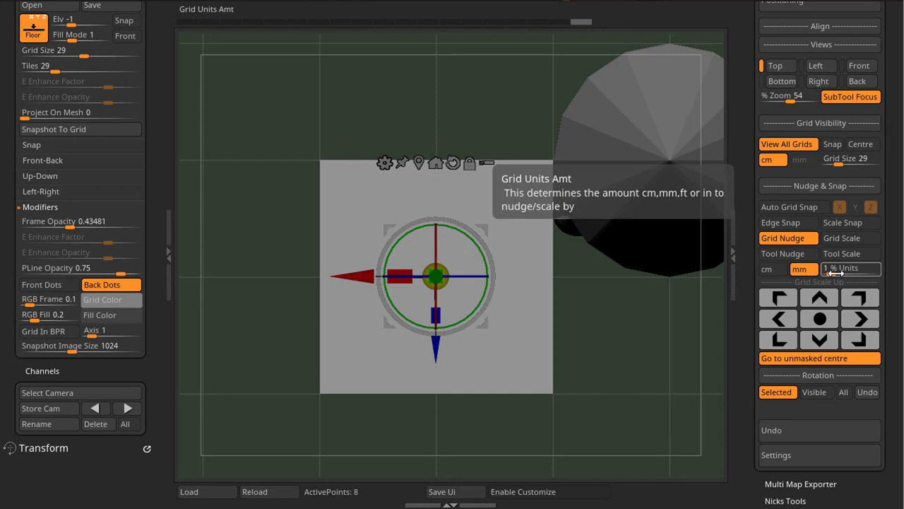
Set the nudge amount to 0.5 cm and nudge the cube left and back right
click(777, 271)
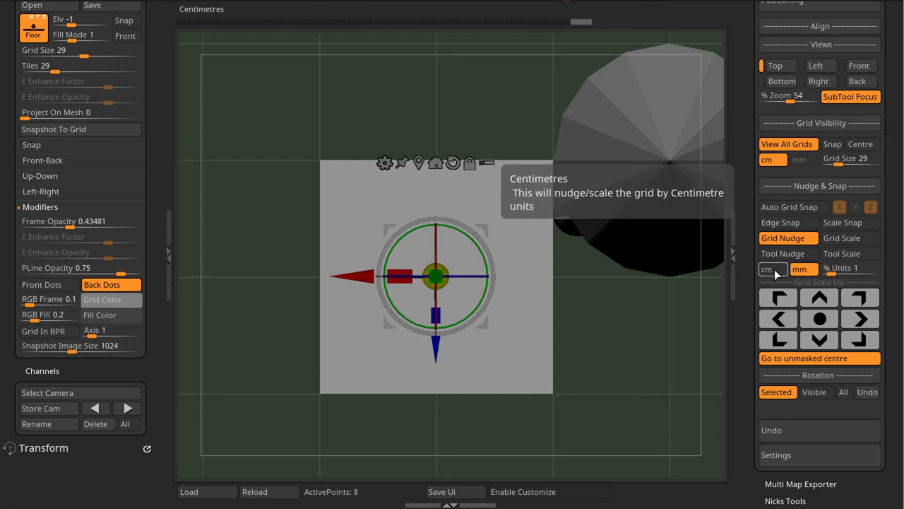
click(851, 269)
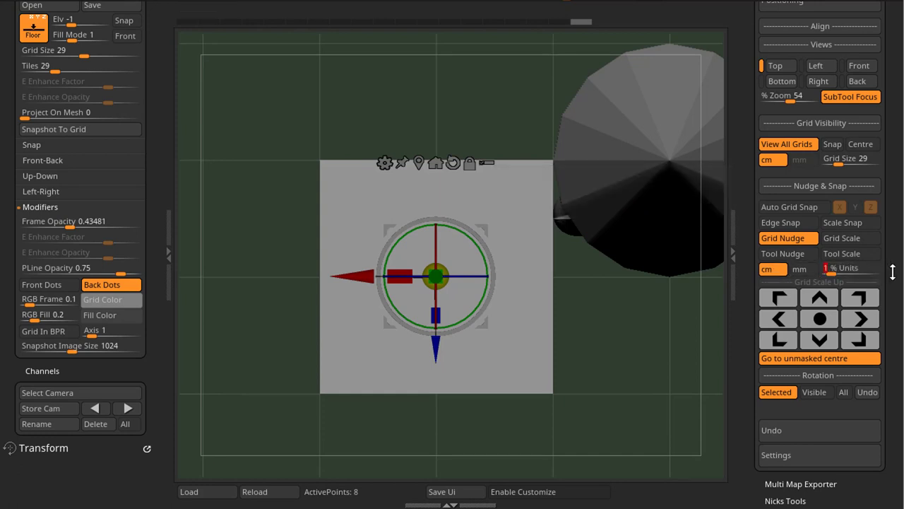
text(0.5)
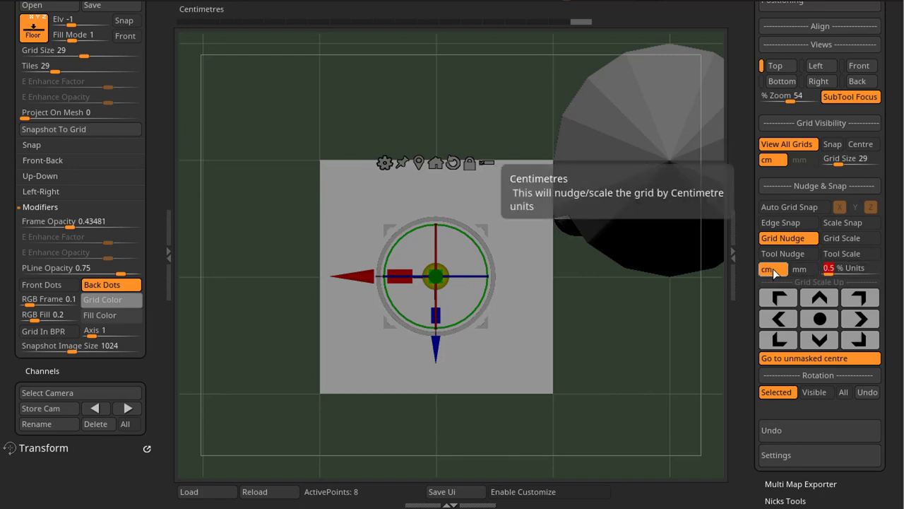
click(779, 319)
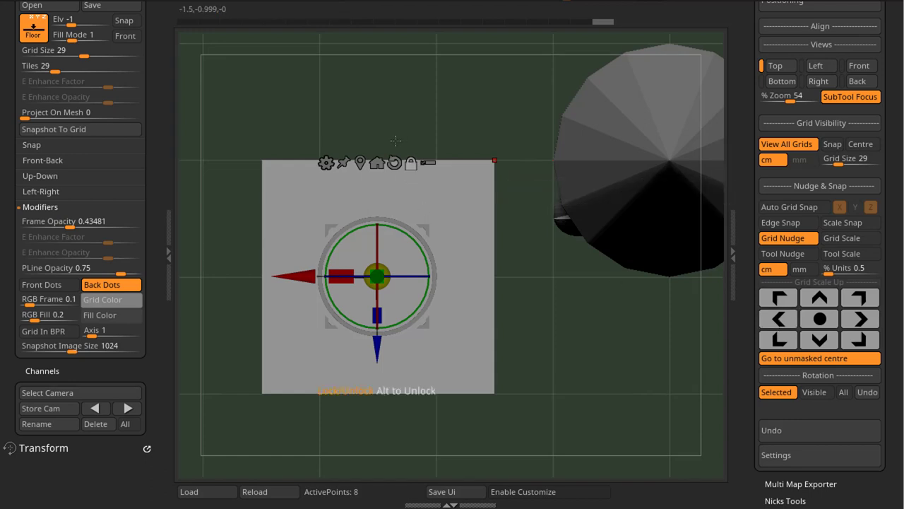
click(854, 338)
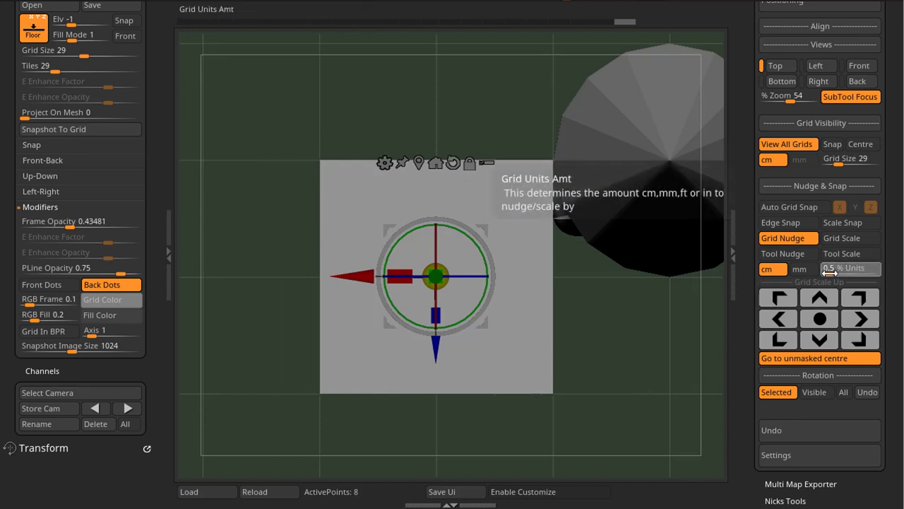
Change the nudge amount to 2 and nudge the cube left and back to centre
click(881, 272)
text(10)
click(881, 272)
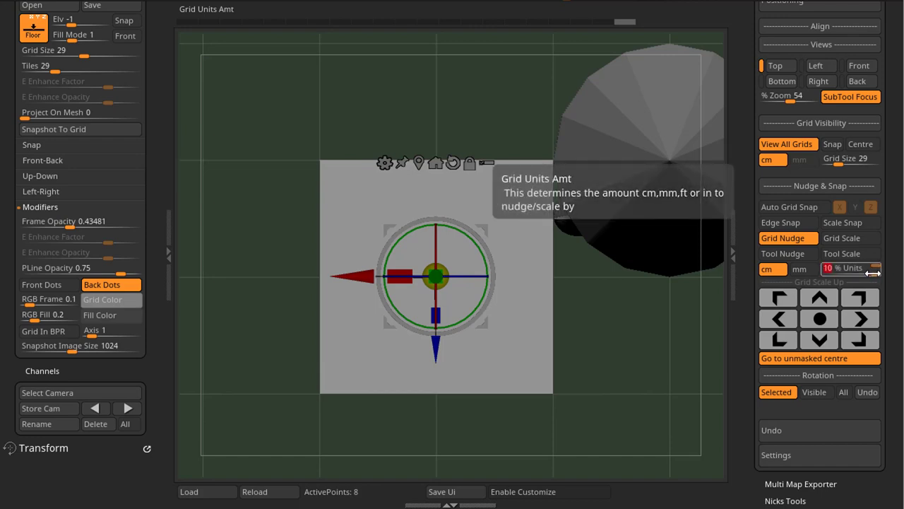
text(2)
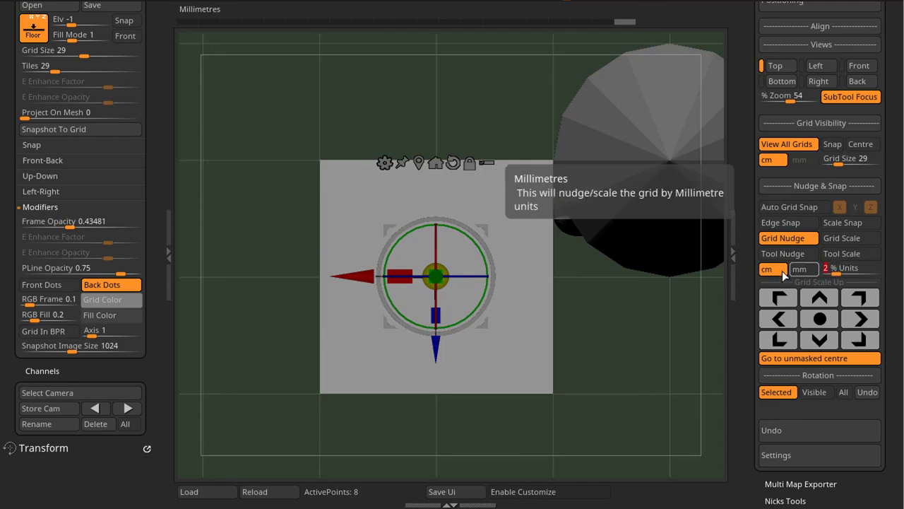
click(778, 322)
click(853, 320)
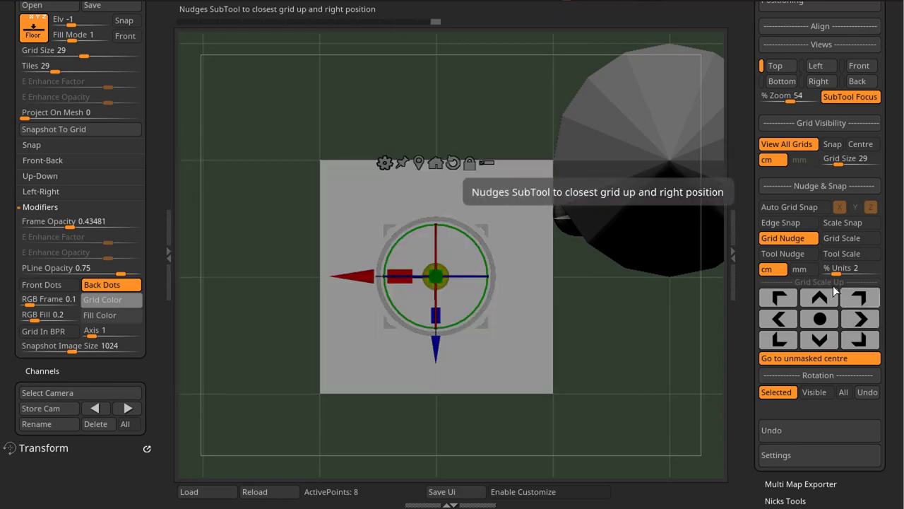
Nudge one grid step each way, then switch to mm, set the amount to 5, and nudge again
click(845, 267)
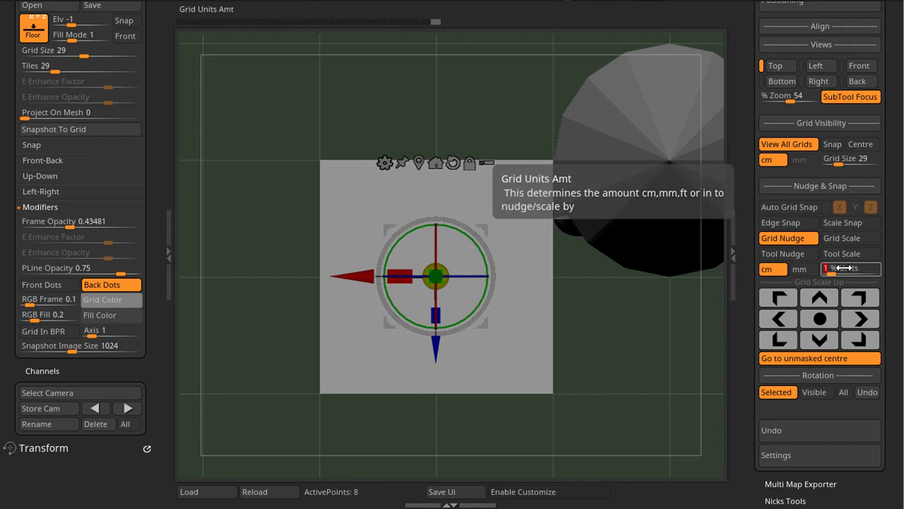
click(780, 319)
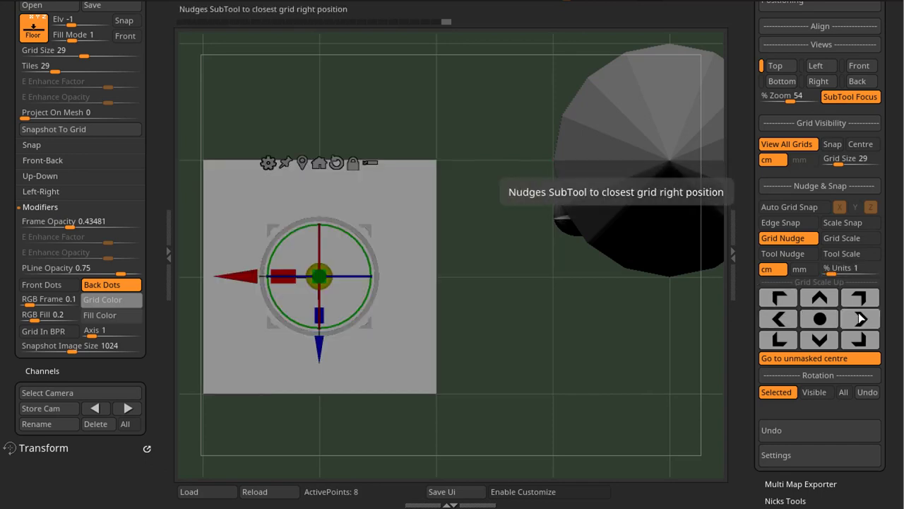
click(860, 319)
click(802, 269)
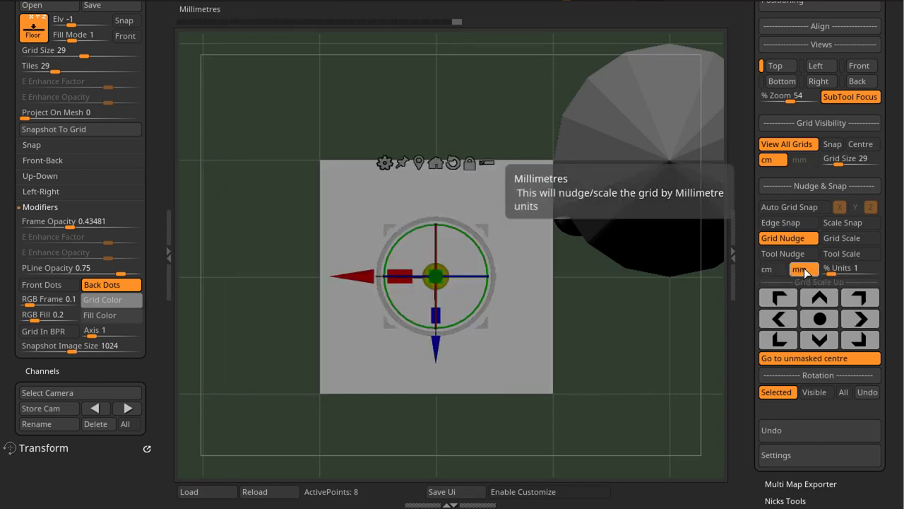
click(833, 271)
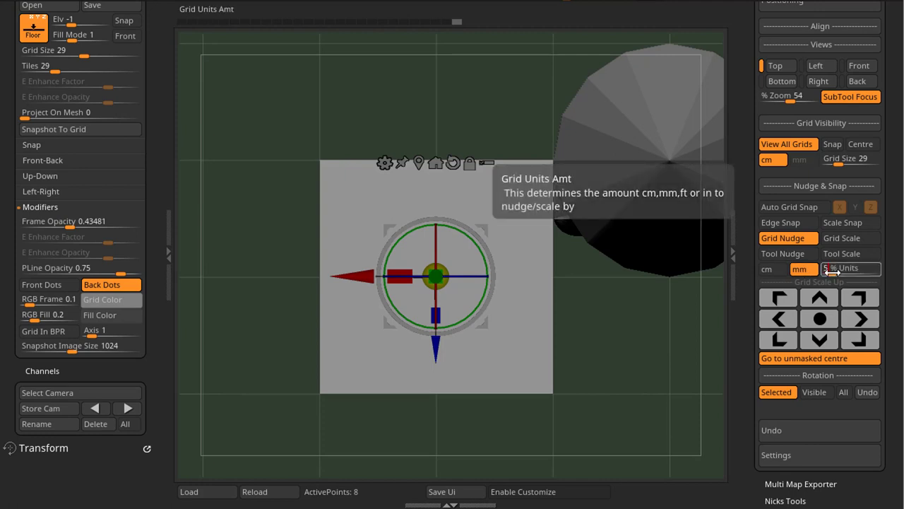
text(5)
click(780, 318)
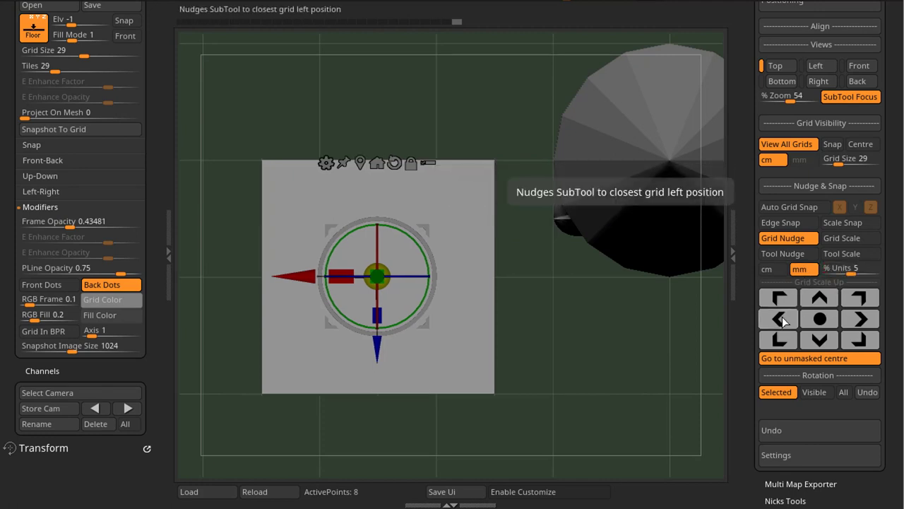
click(861, 320)
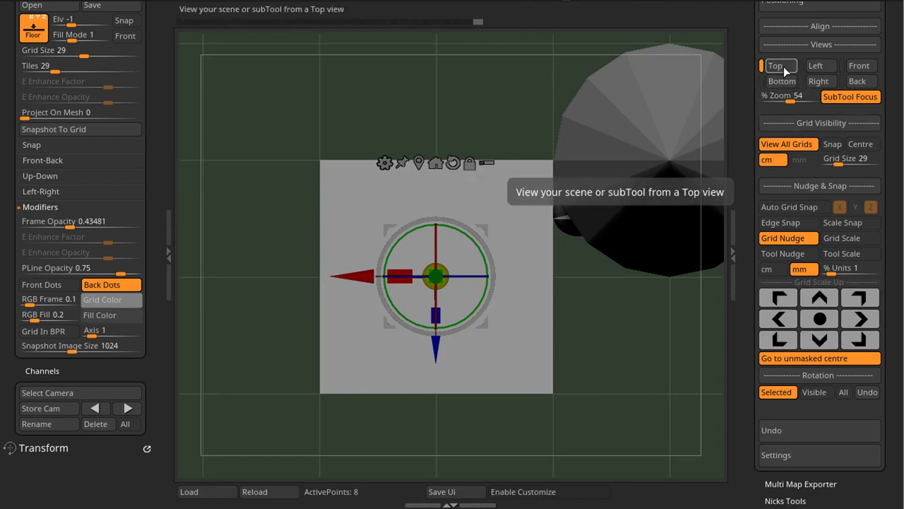
Snap the cube to the grid, set nudging to cm, and nudge it up, down, left and right
click(824, 296)
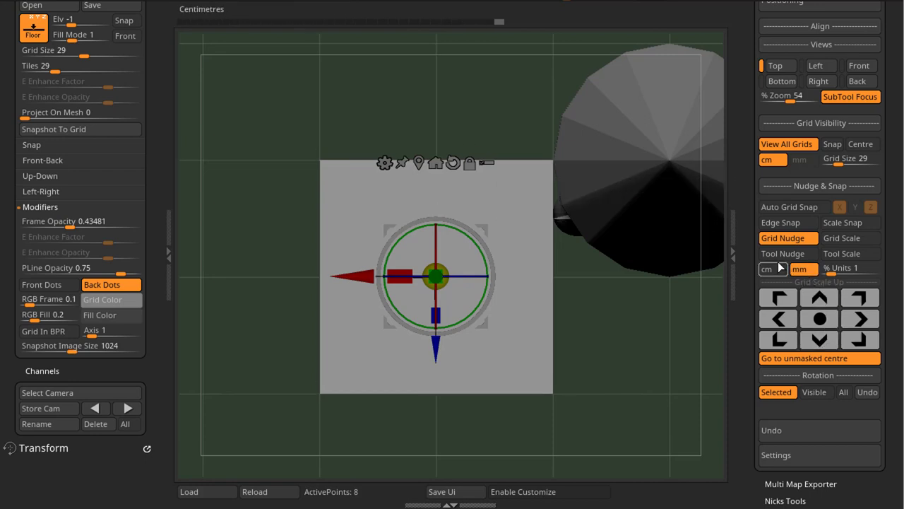
click(771, 270)
click(828, 343)
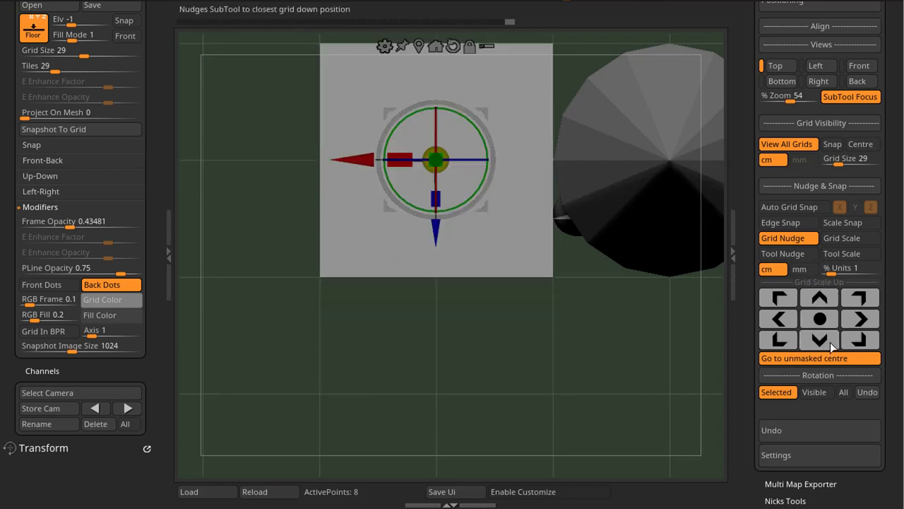
click(823, 342)
click(784, 321)
click(870, 319)
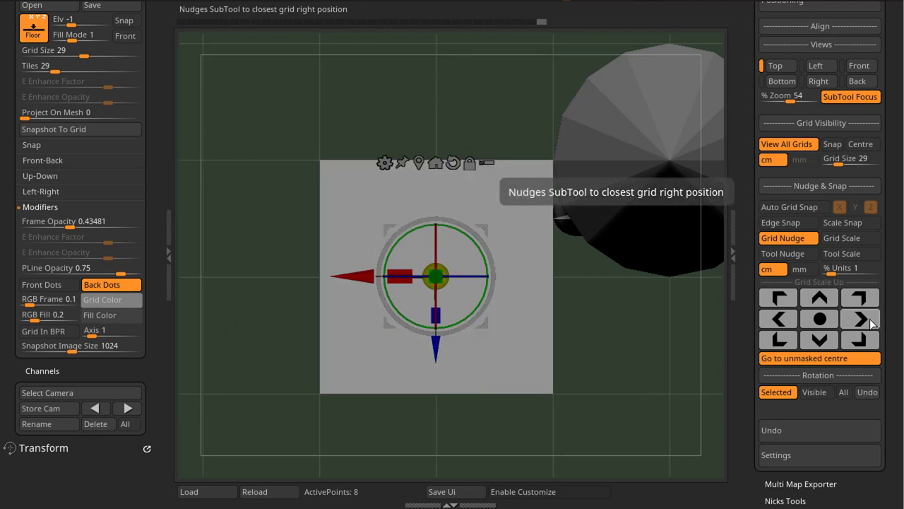
click(870, 318)
click(784, 321)
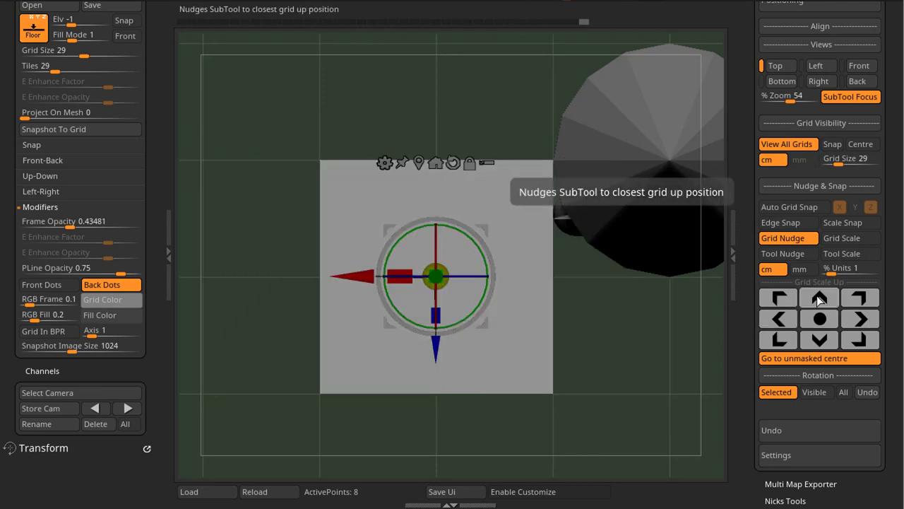
In Left view, nudge the cube up, down, left and right back to its starting spot
click(824, 70)
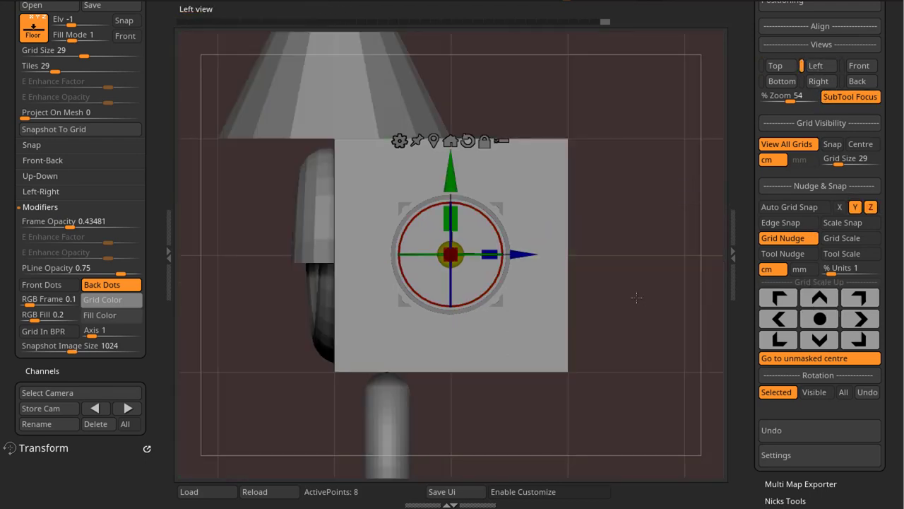
click(826, 302)
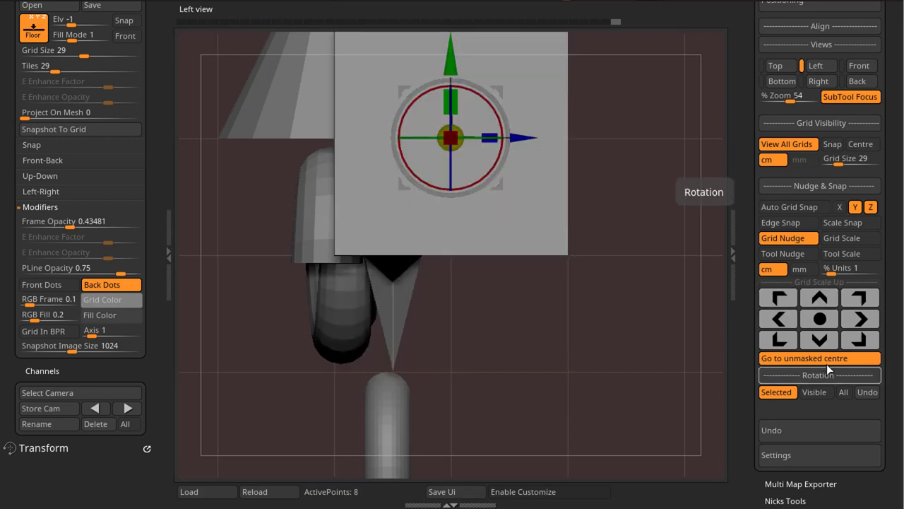
click(821, 341)
click(821, 340)
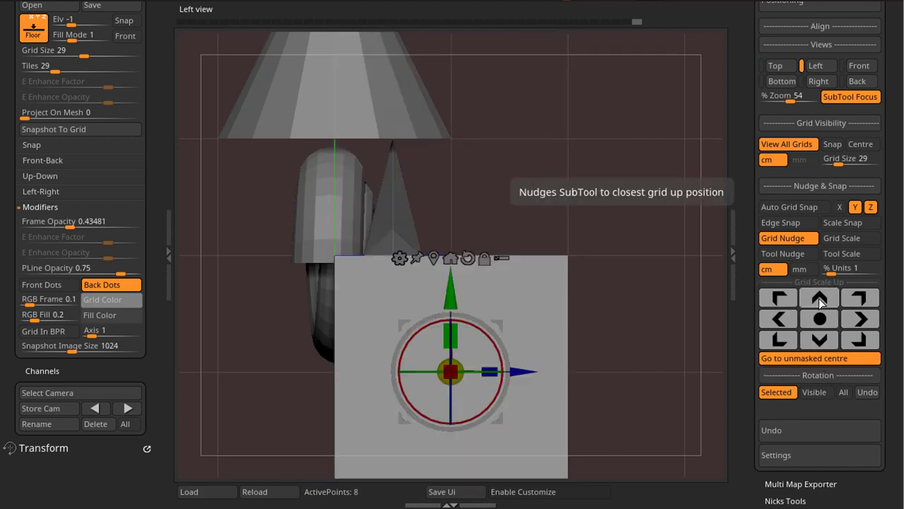
click(821, 300)
click(777, 320)
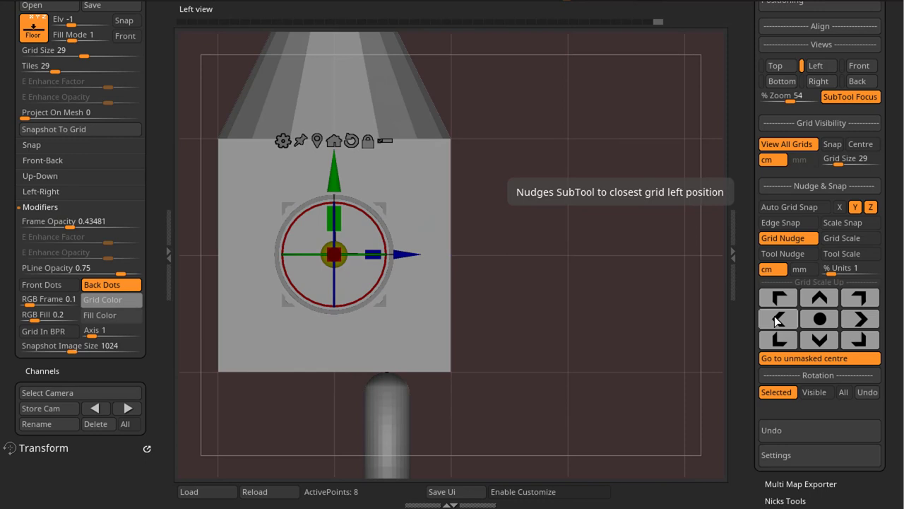
click(853, 323)
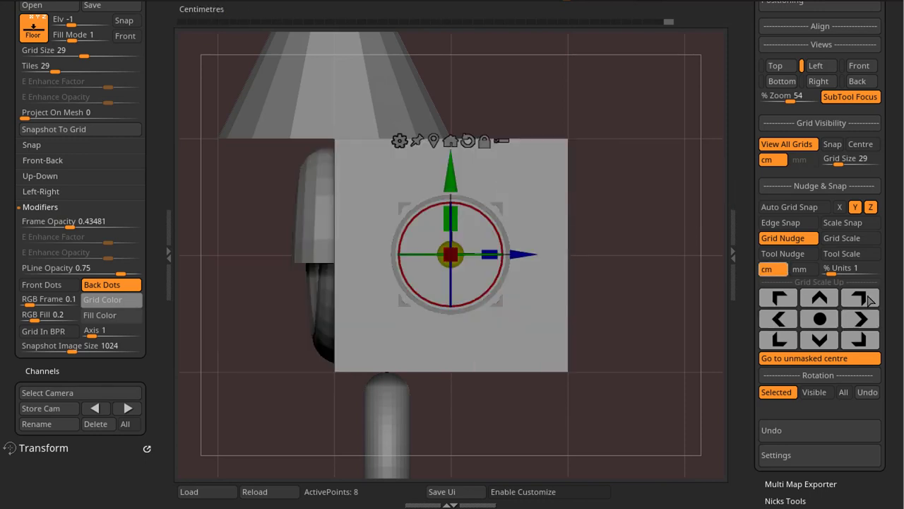
Nudge all visible subtools together to the right, then undo it
click(808, 393)
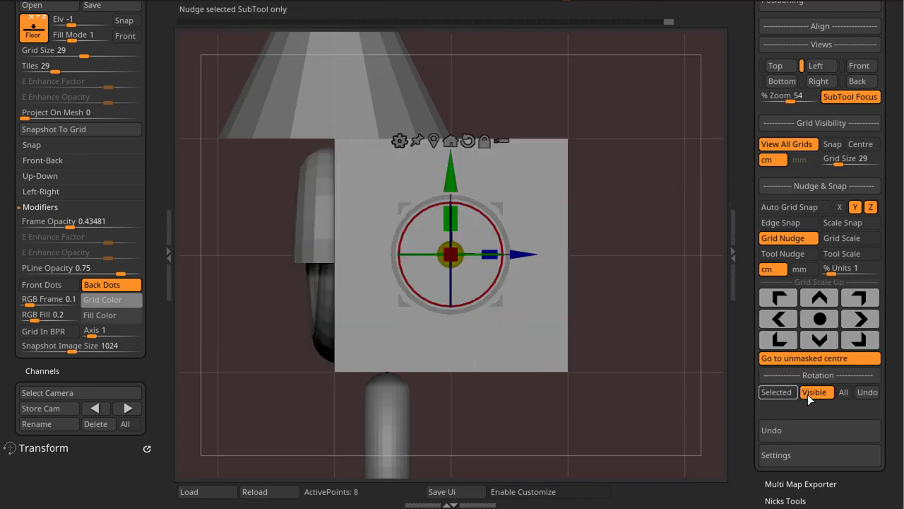
click(860, 319)
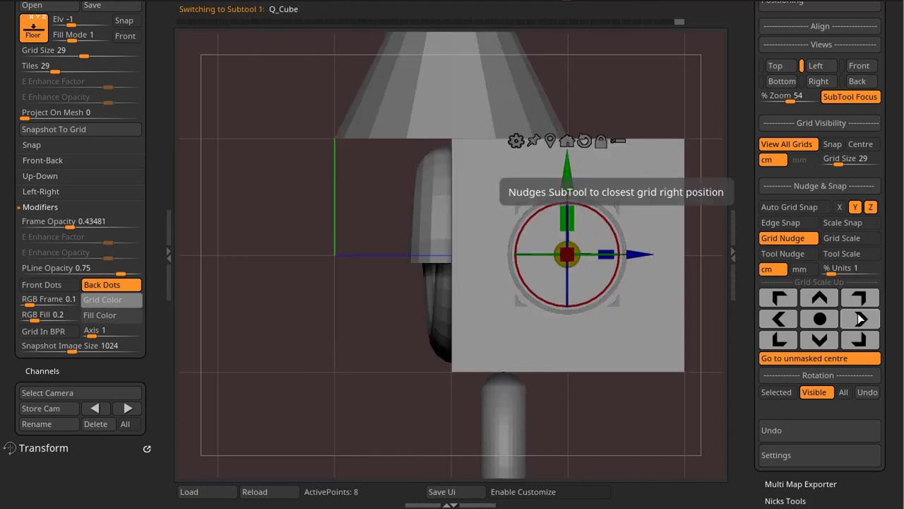
click(869, 393)
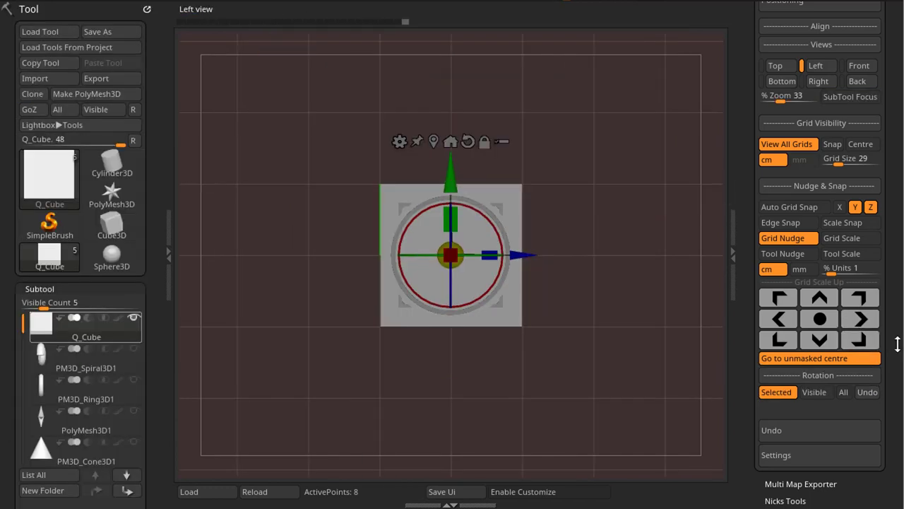
Keep Grid Nudge active instead of Tool Nudge and nudge the cube left and back right
click(807, 256)
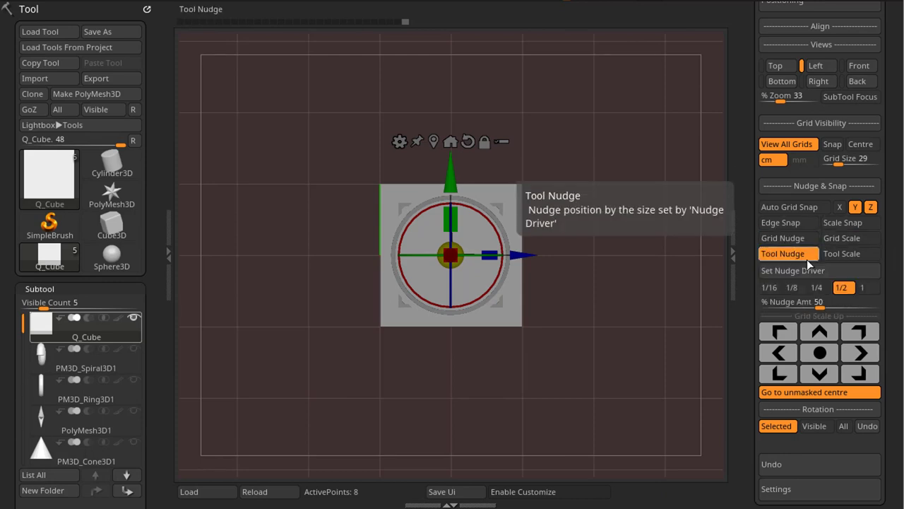
click(808, 259)
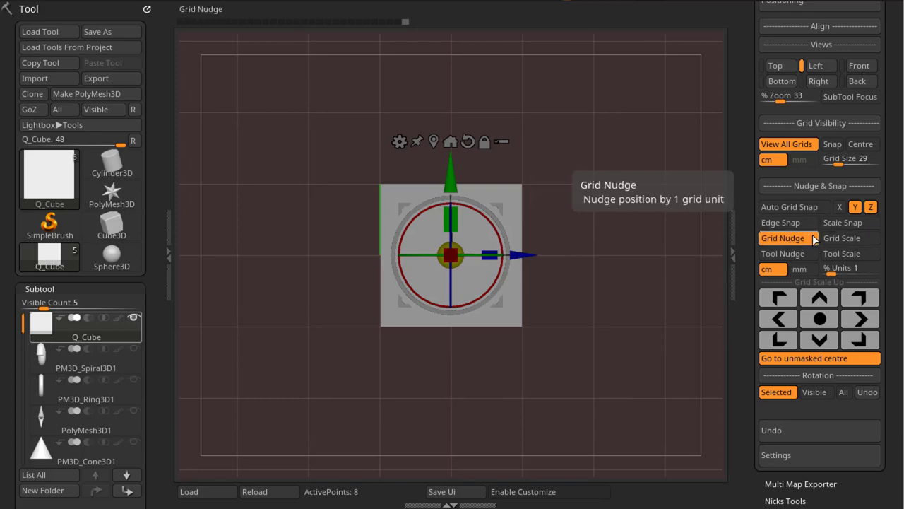
click(784, 320)
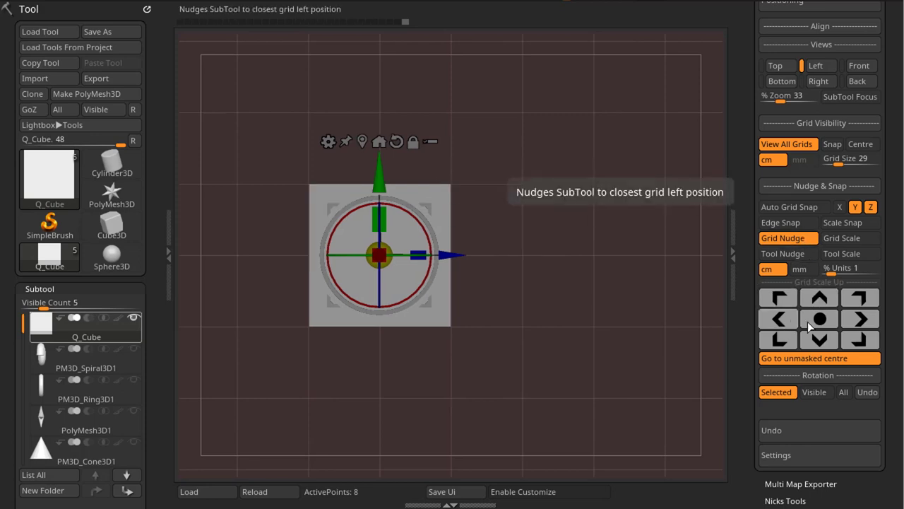
click(857, 323)
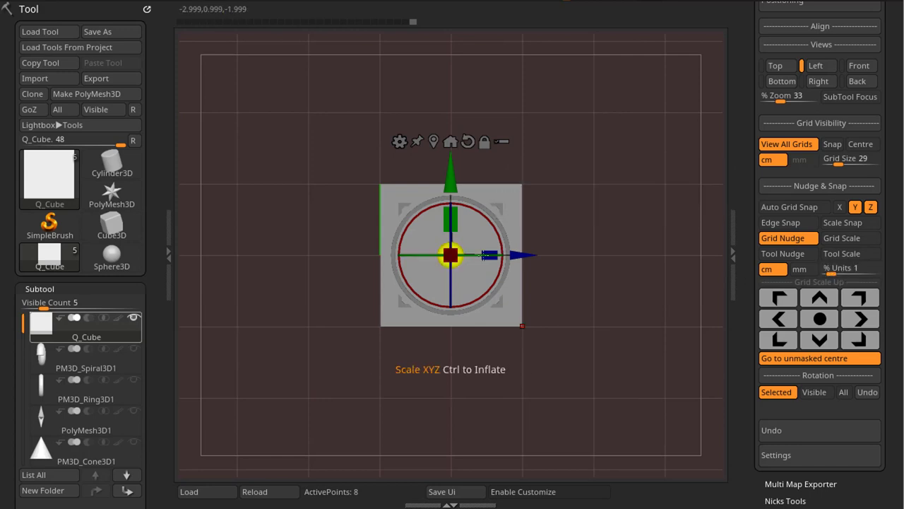
Scale the cube up to 1.3508, nudge it sideways, then restore its original size
drag(450, 255, 503, 224)
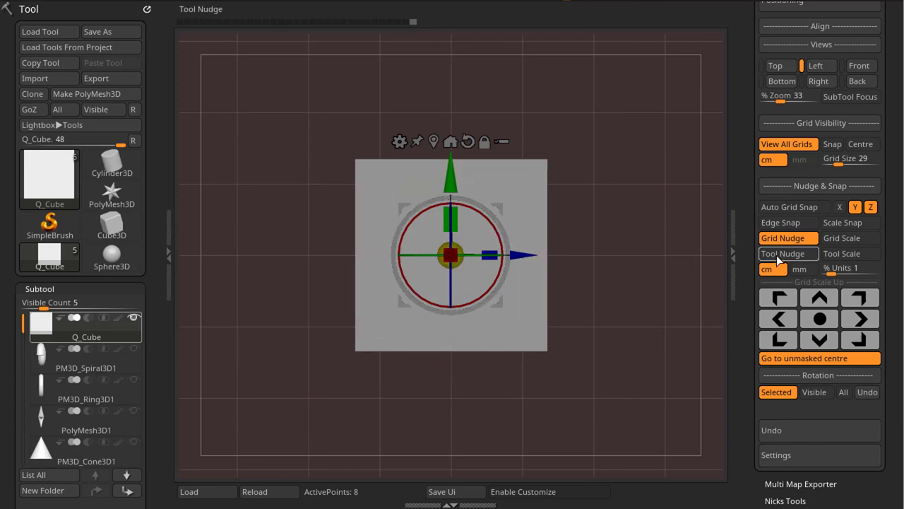
click(780, 323)
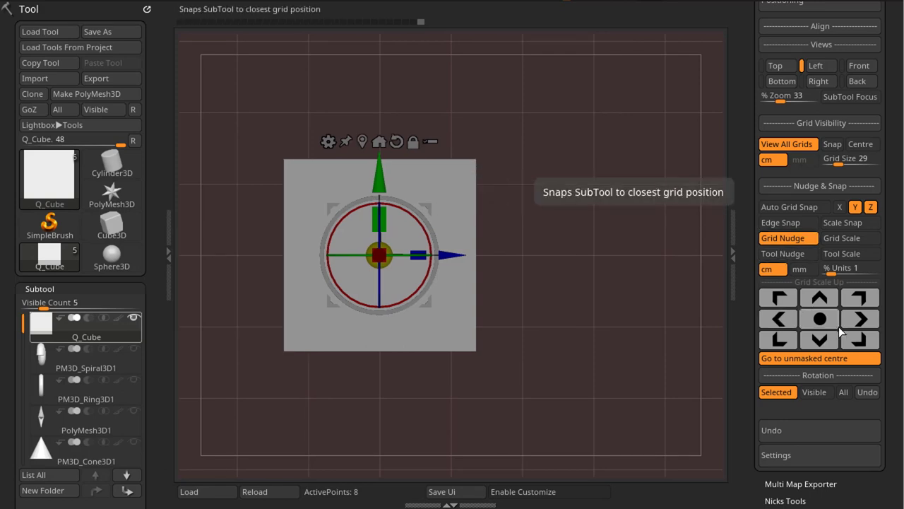
click(860, 323)
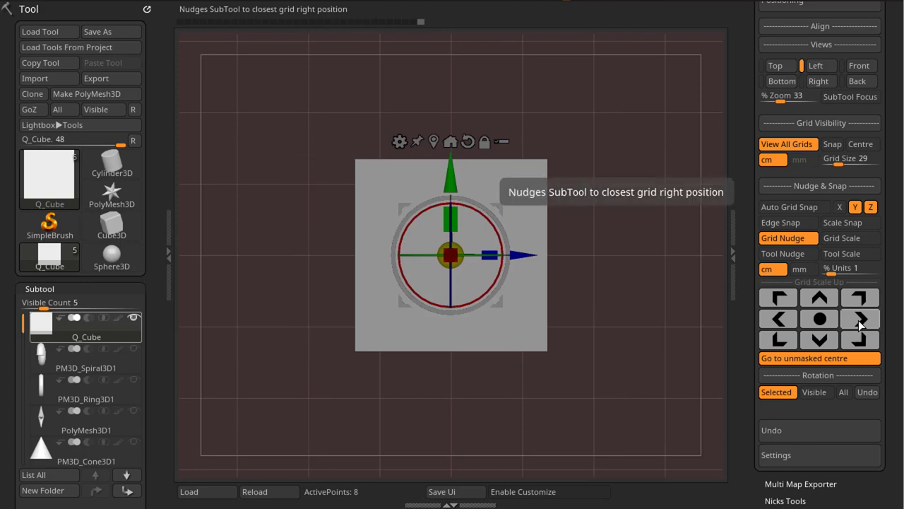
click(860, 323)
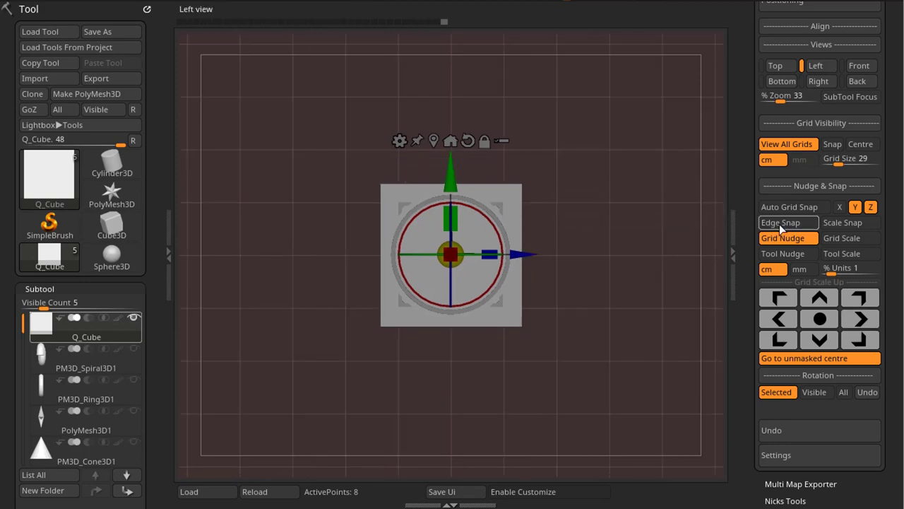
Switch nudging to Edge Snap and bring up the quick tool palette over Q_Cube
click(782, 224)
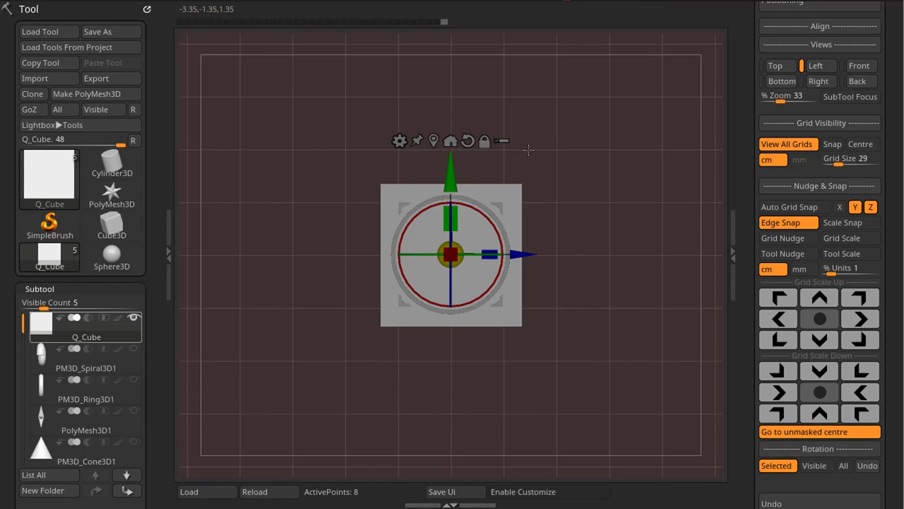
key(space)
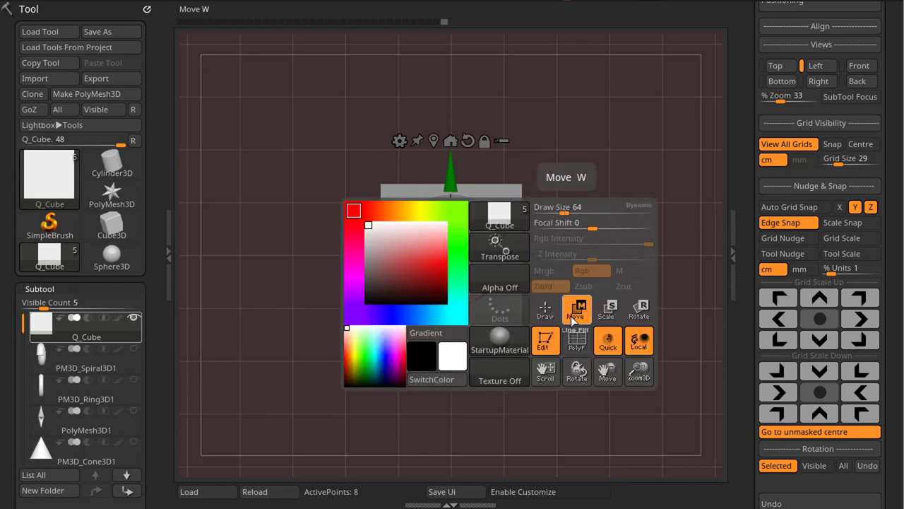
Hide the gizmo and try edge-snap nudges up, up-left, left and down-right, undoing each
click(558, 305)
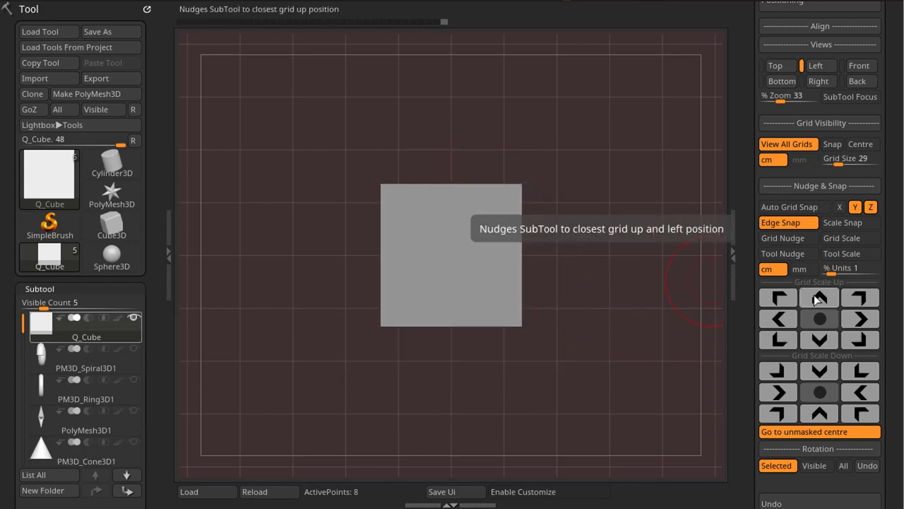
click(823, 302)
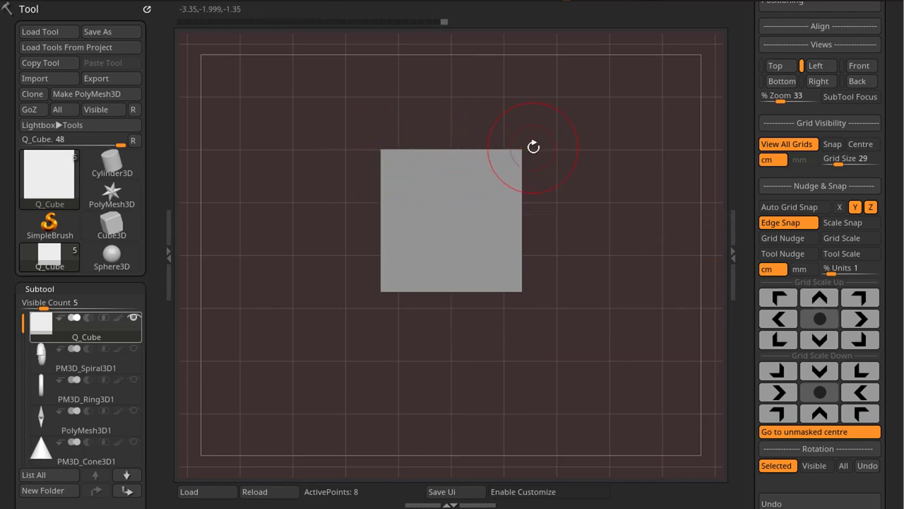
key(ctrl+z)
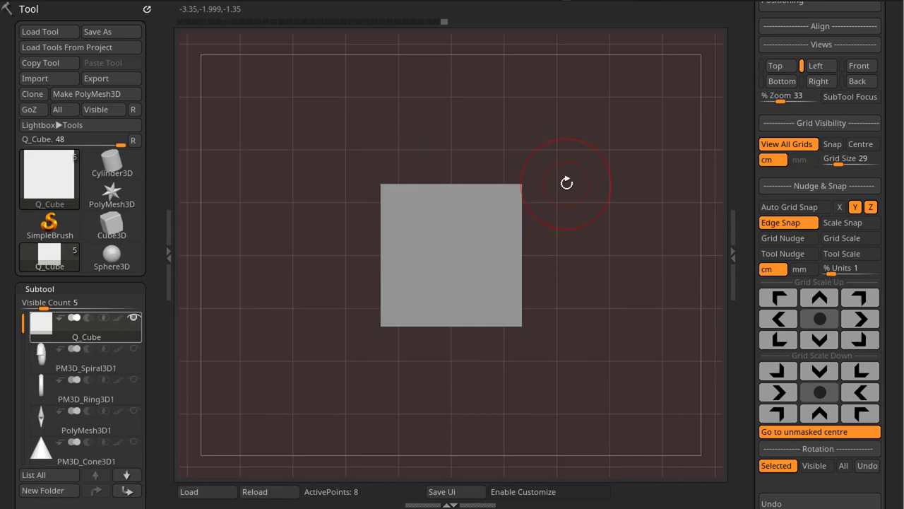
click(780, 298)
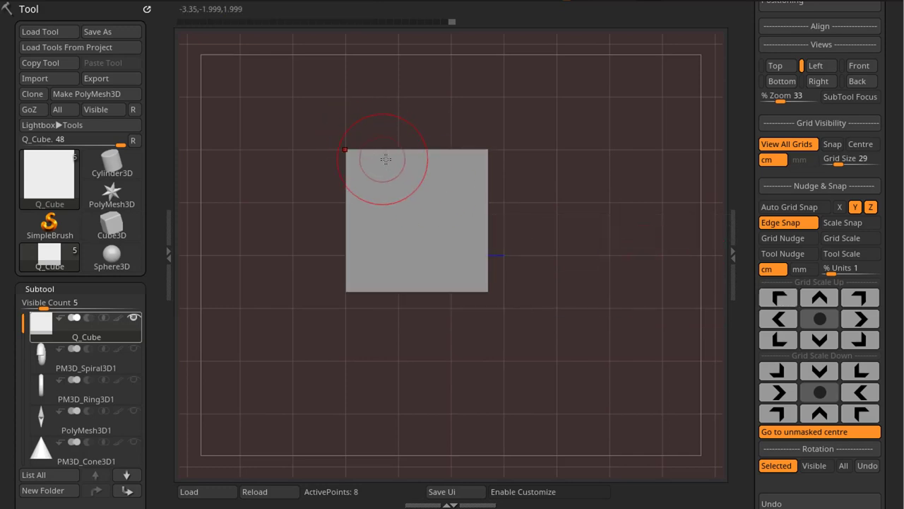
key(ctrl+z)
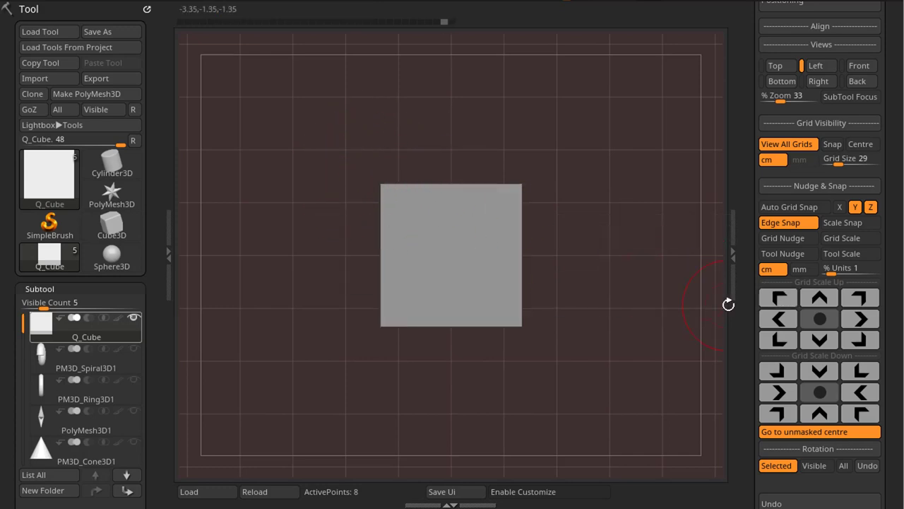
click(783, 321)
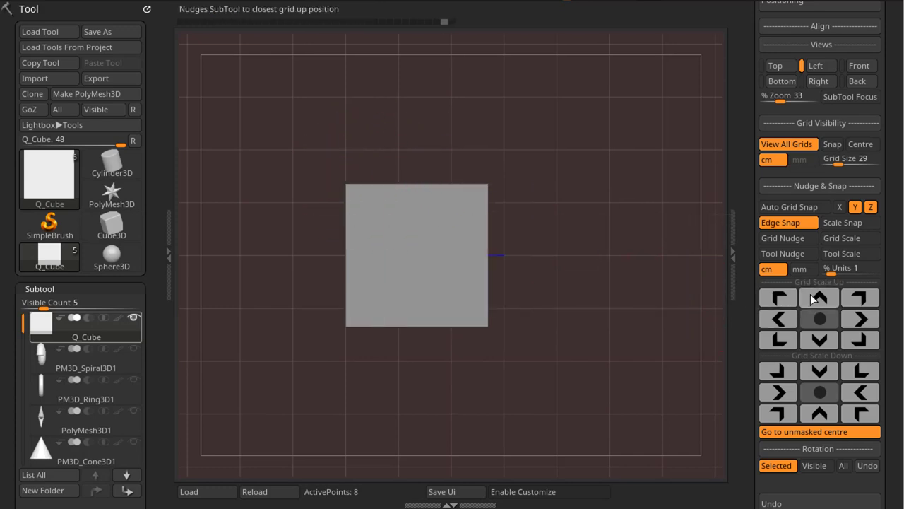
click(816, 300)
key(ctrl+z)
key(ctrl+z)
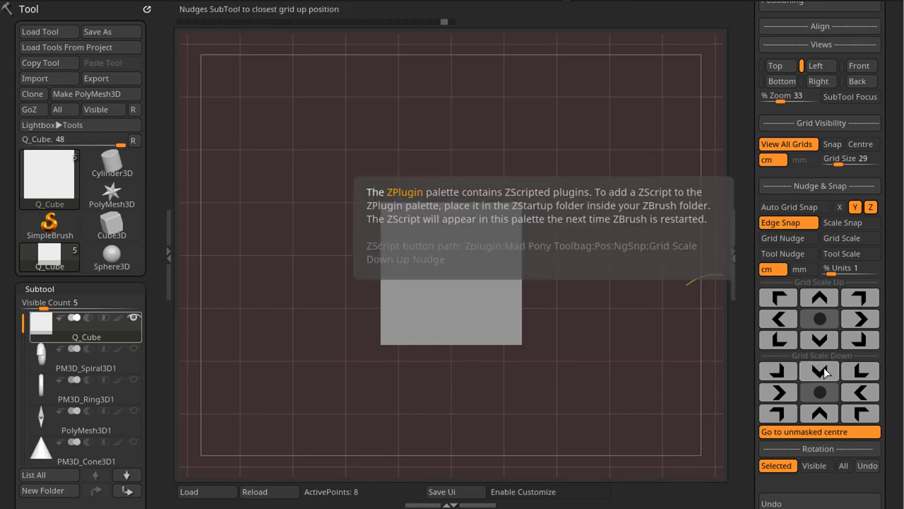
click(770, 369)
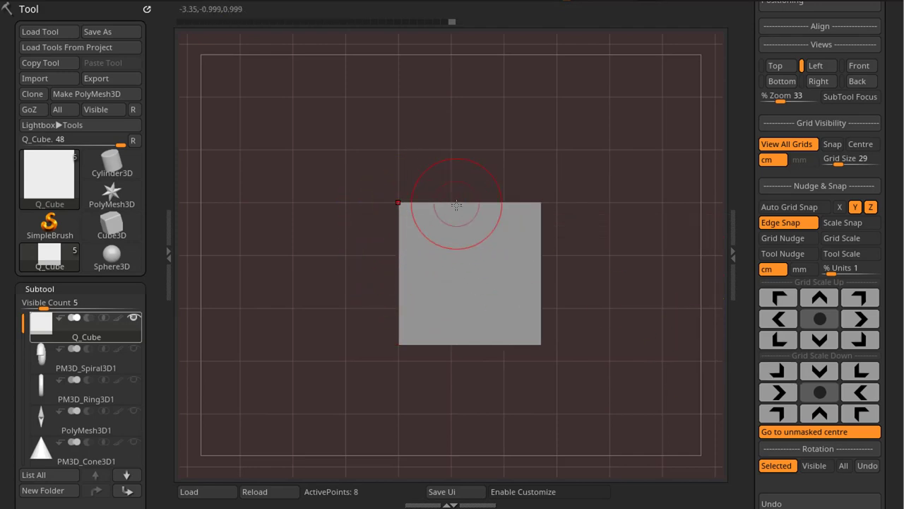
key(ctrl+z)
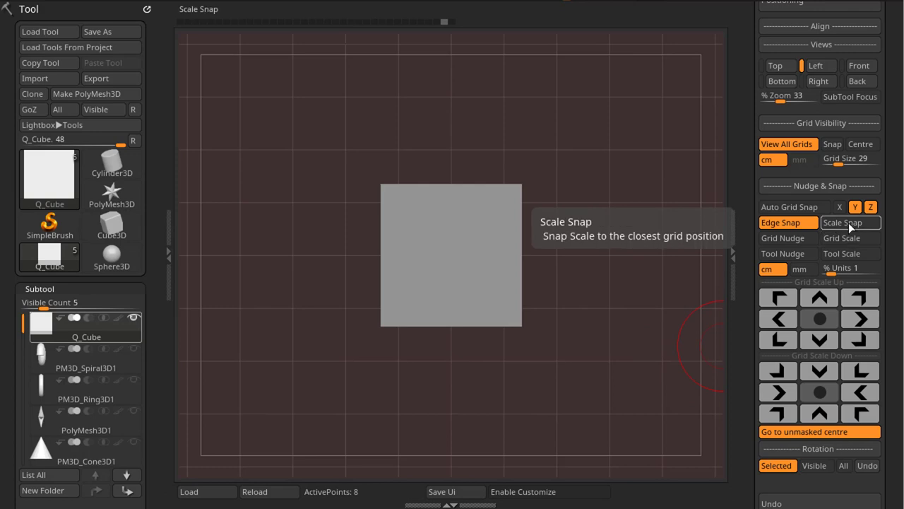
Nudge Q_Cube one grid step up and left, then switch to Grid Nudge
click(825, 296)
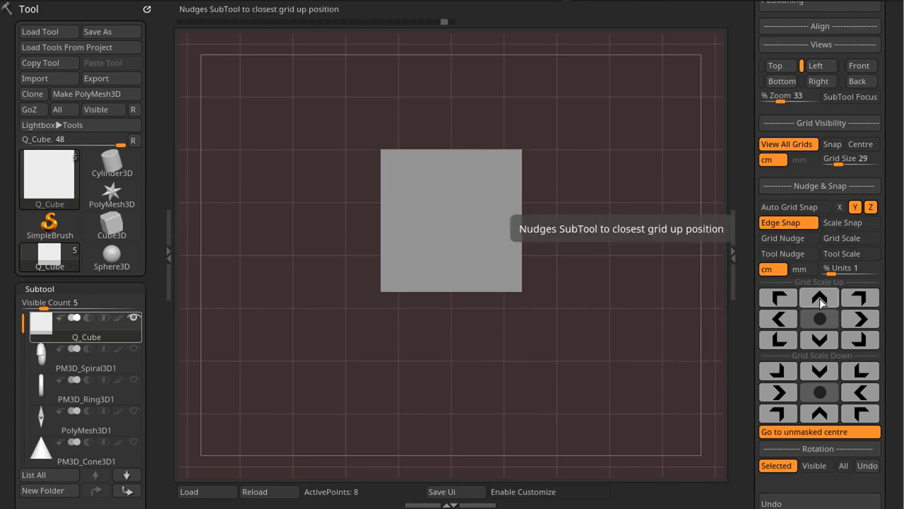
click(785, 320)
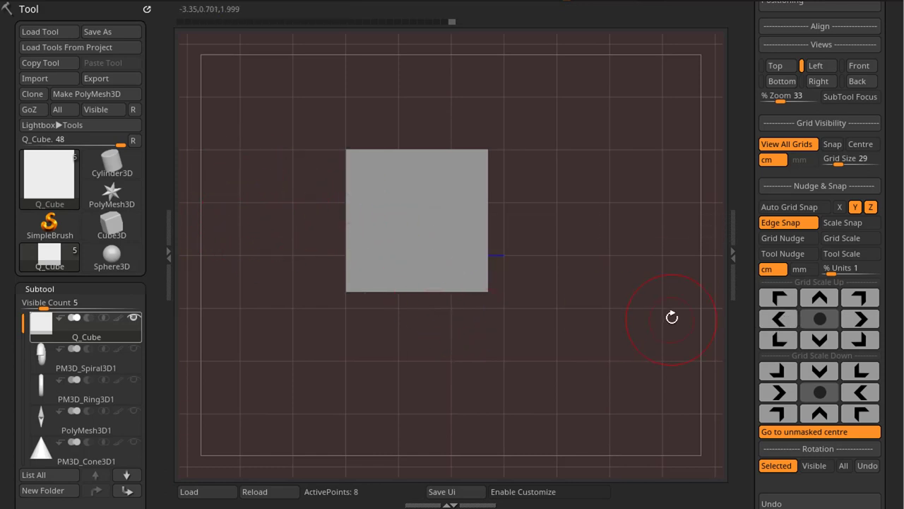
click(777, 238)
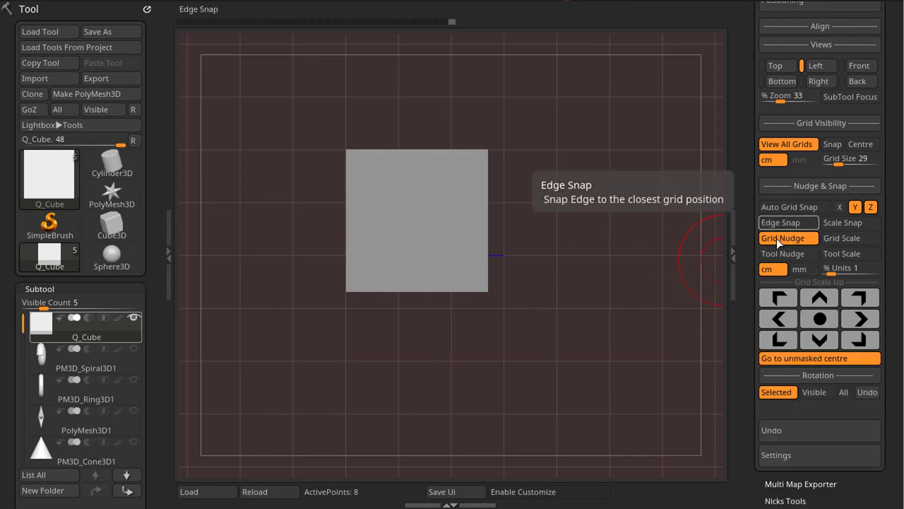
Move Q_Cube two cells left, one up, two right and two down, back to centre
click(780, 320)
click(789, 317)
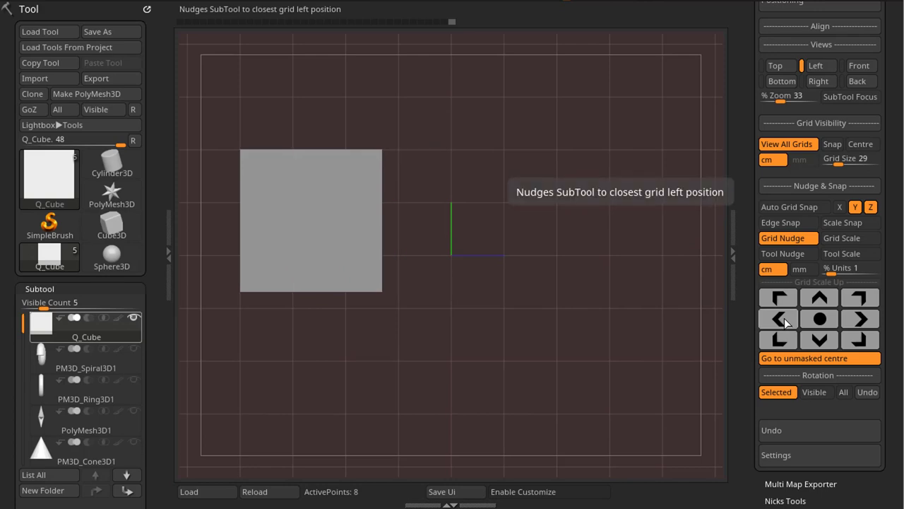
click(820, 296)
double_click(861, 318)
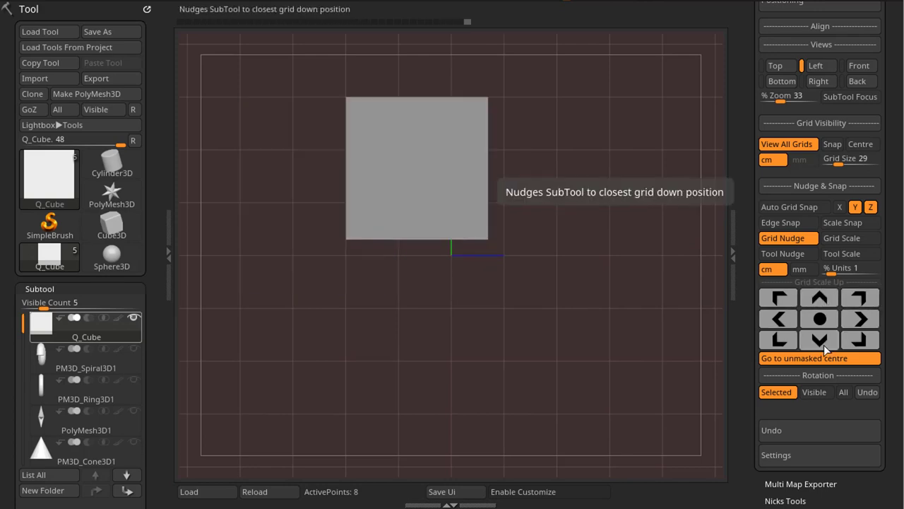
click(823, 342)
click(821, 340)
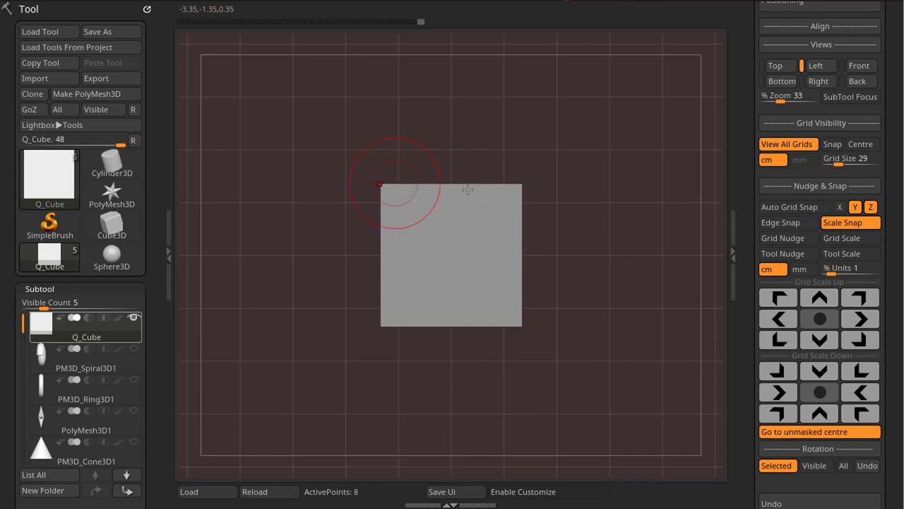
Grow Q_Cube's edges up, right, left and down to the next grid lines, then reselect Grid Nudge
click(823, 298)
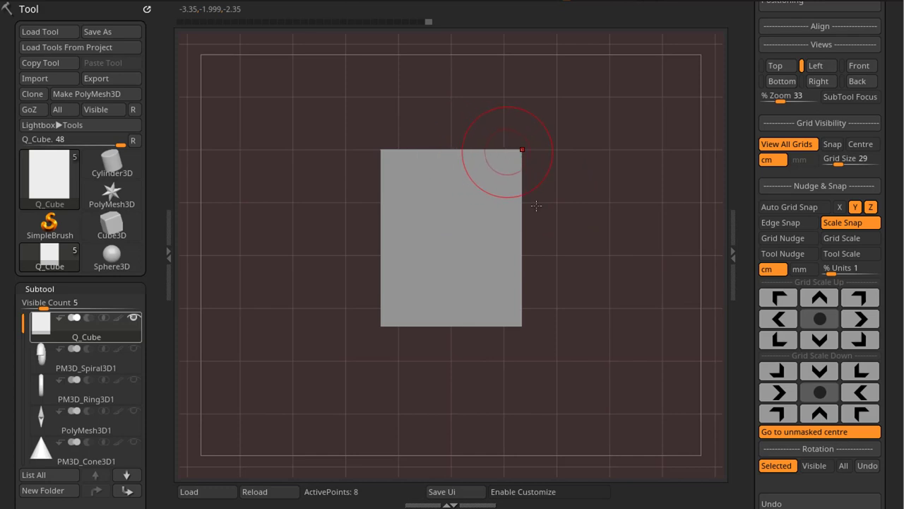
click(779, 319)
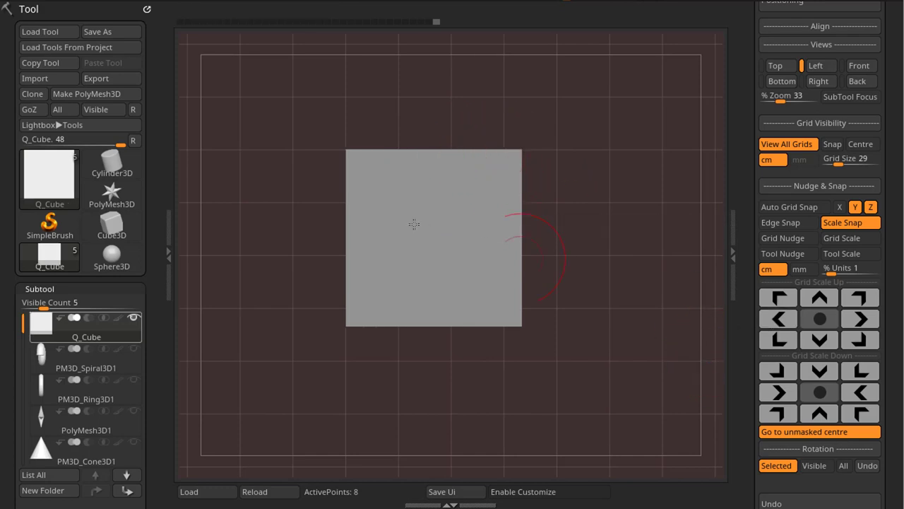
key(ctrl+z)
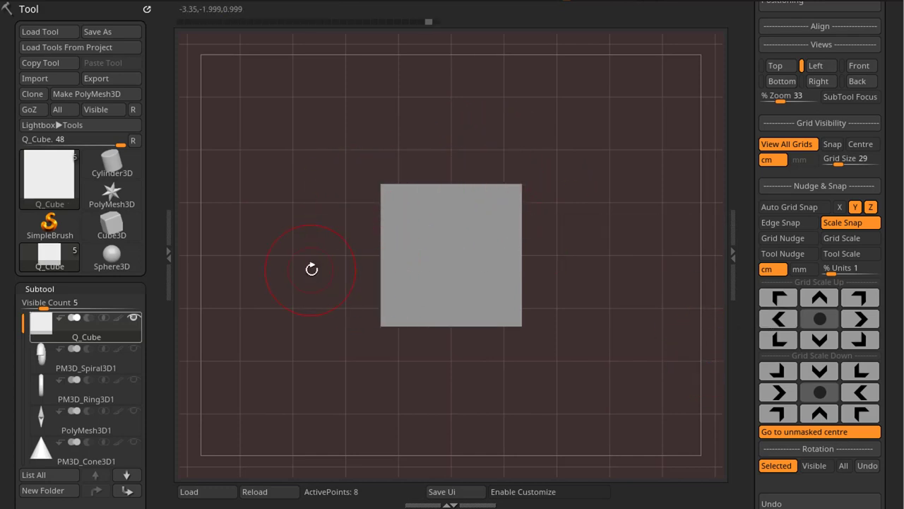
click(784, 373)
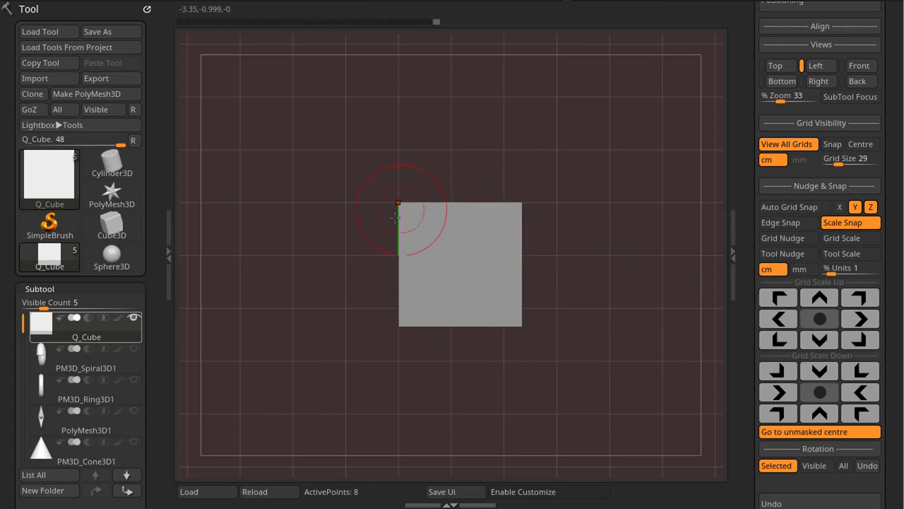
key(ctrl+z)
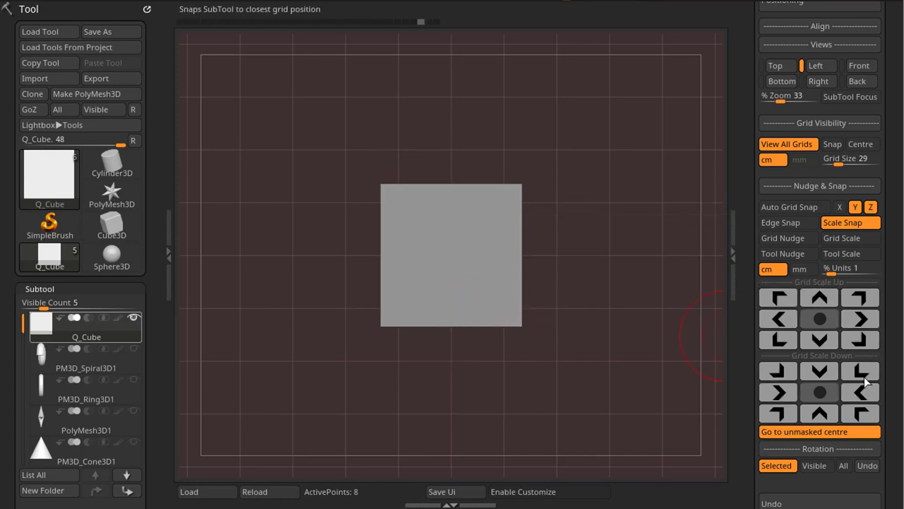
click(868, 299)
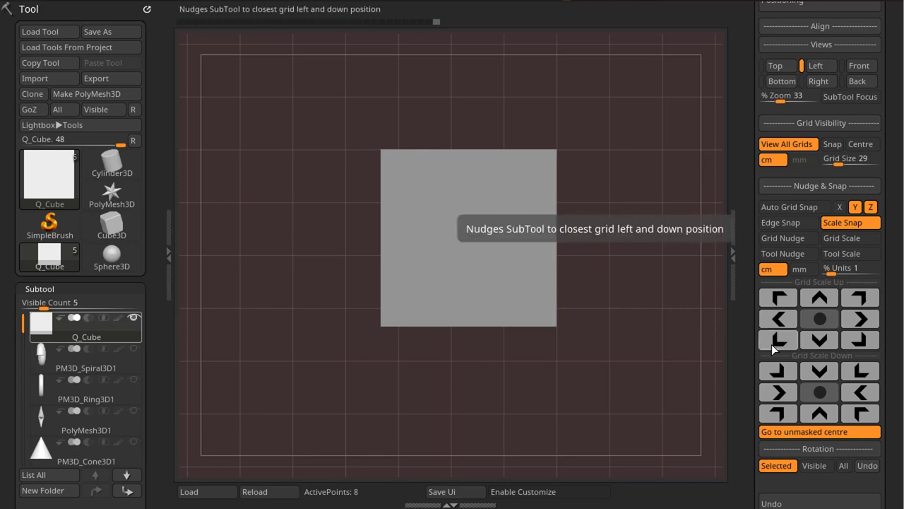
click(774, 343)
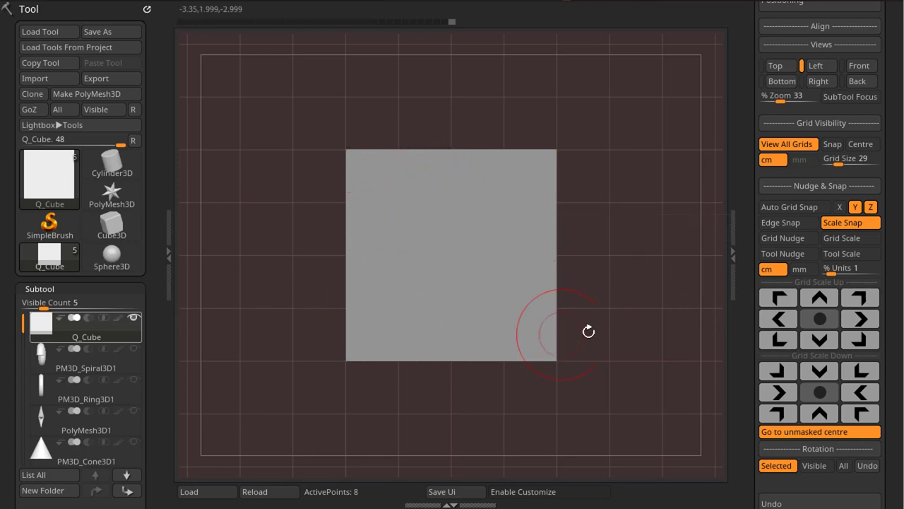
click(796, 239)
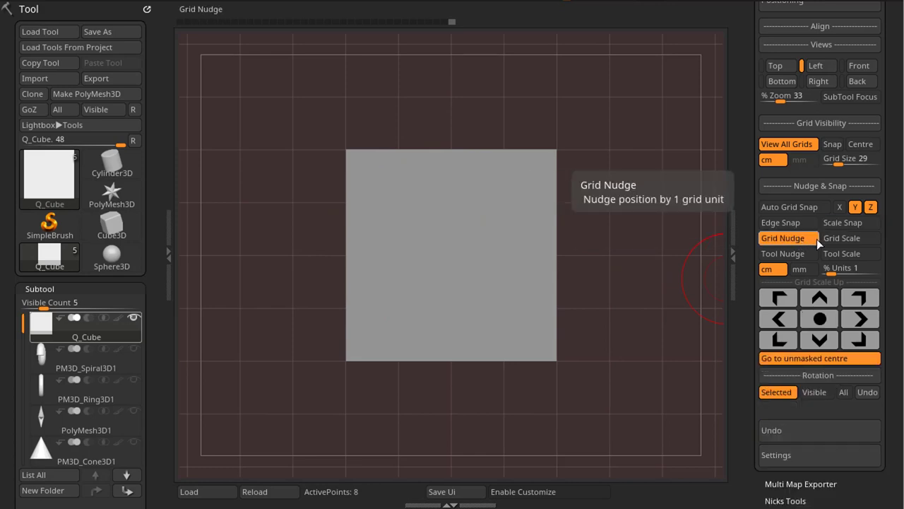
Nudge Q_Cube one grid unit left and right, then Grid Scale it up and down
click(791, 319)
click(867, 315)
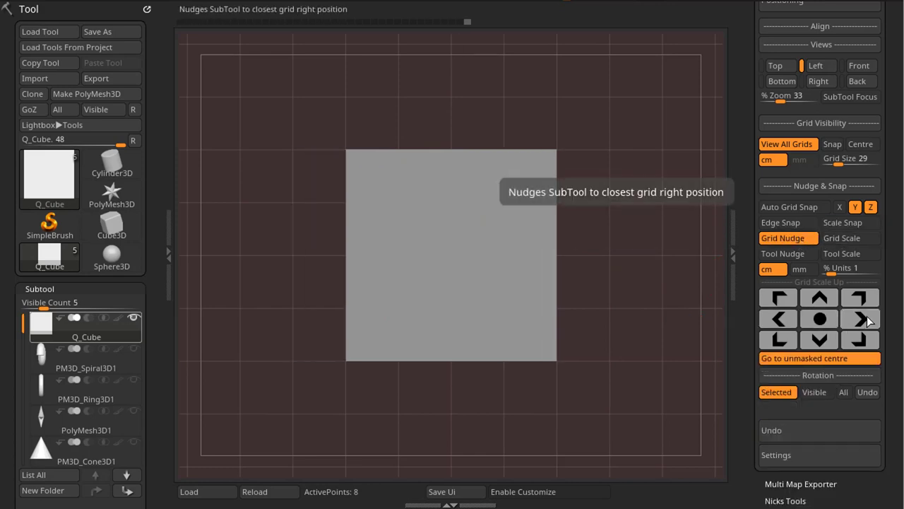
click(849, 237)
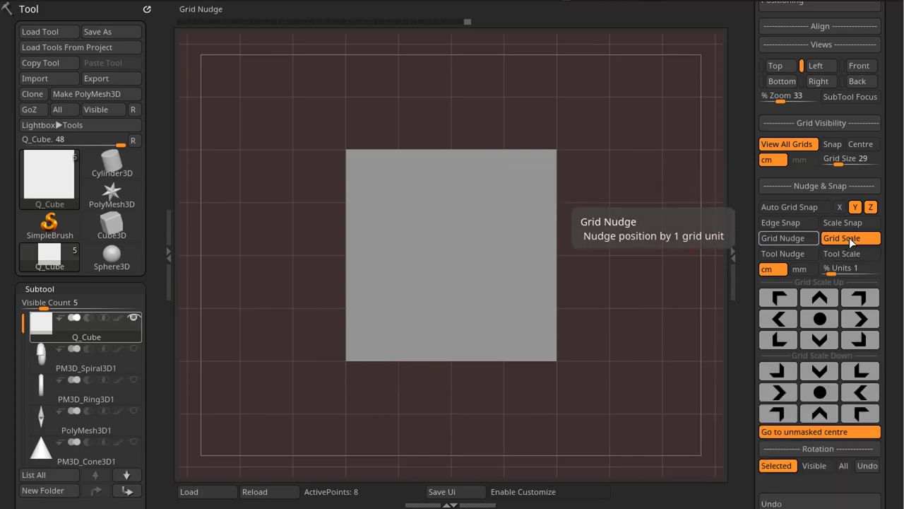
click(821, 321)
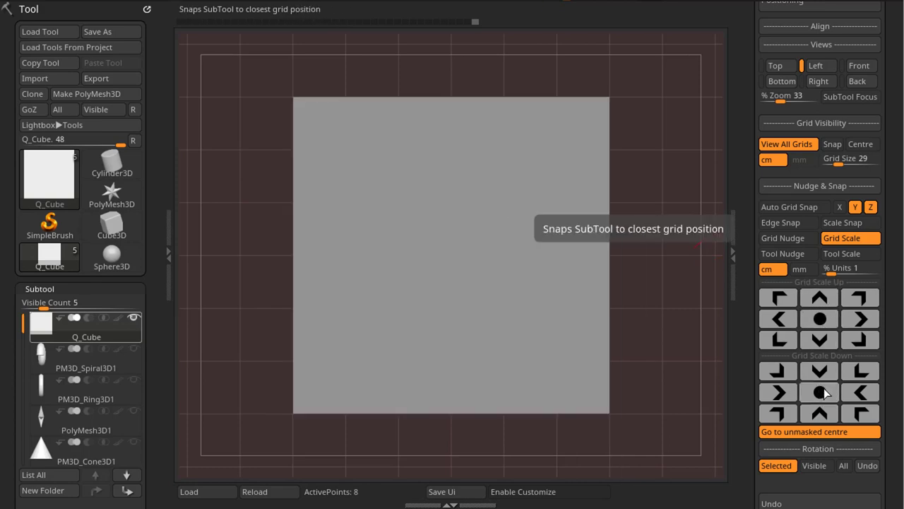
click(822, 392)
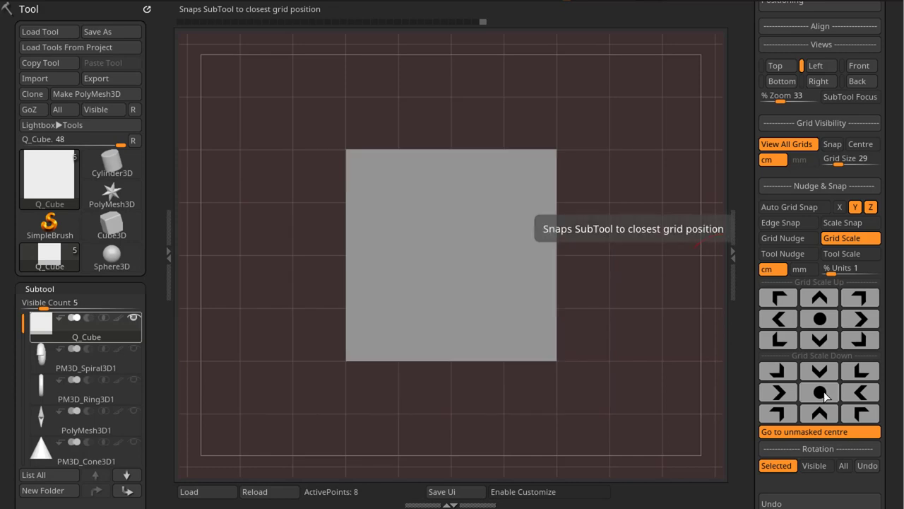
Grow and shrink Q_Cube in grid steps from its top-left and top-right corners and centre
click(784, 300)
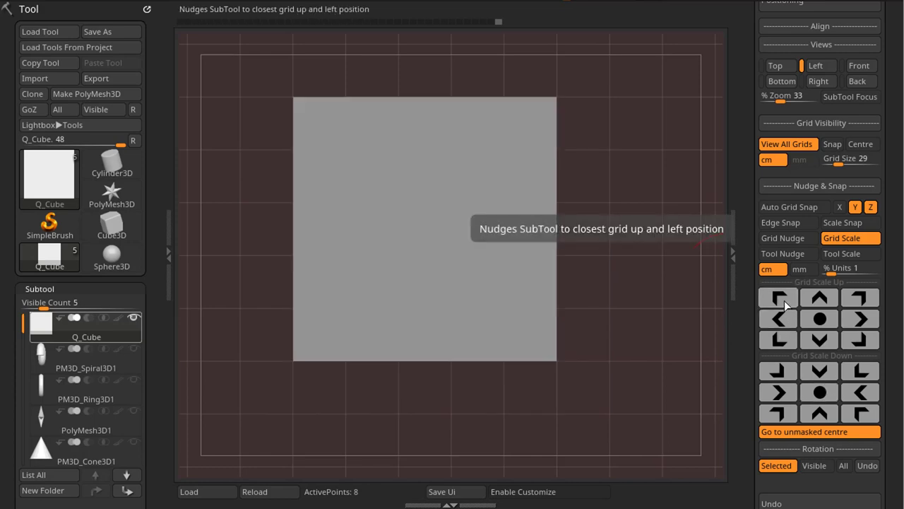
click(779, 371)
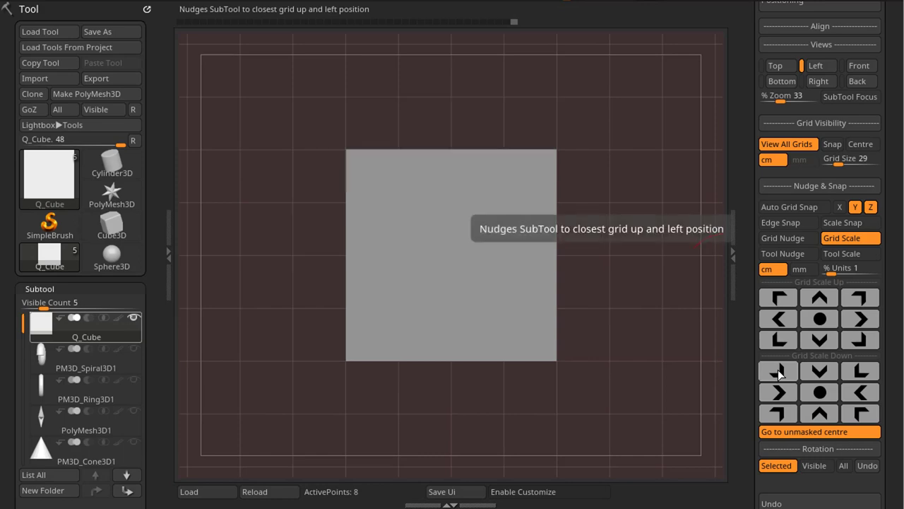
click(862, 300)
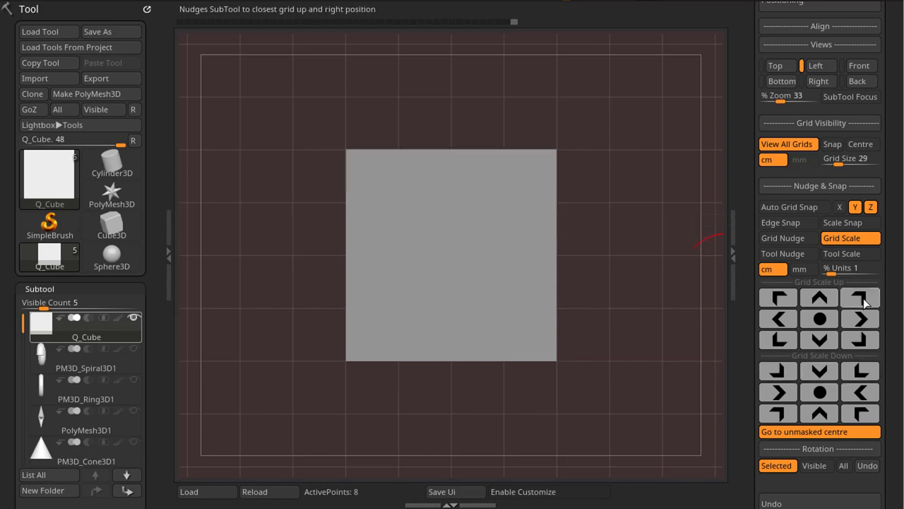
click(859, 371)
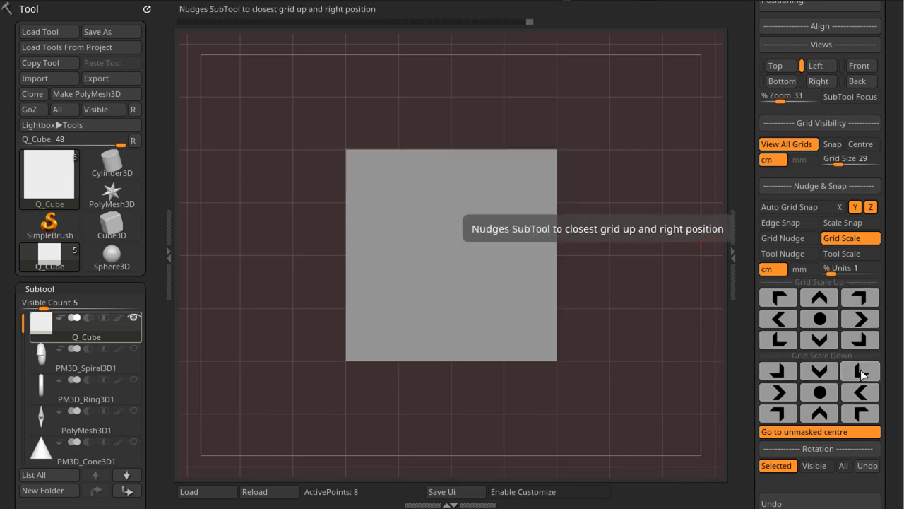
click(820, 395)
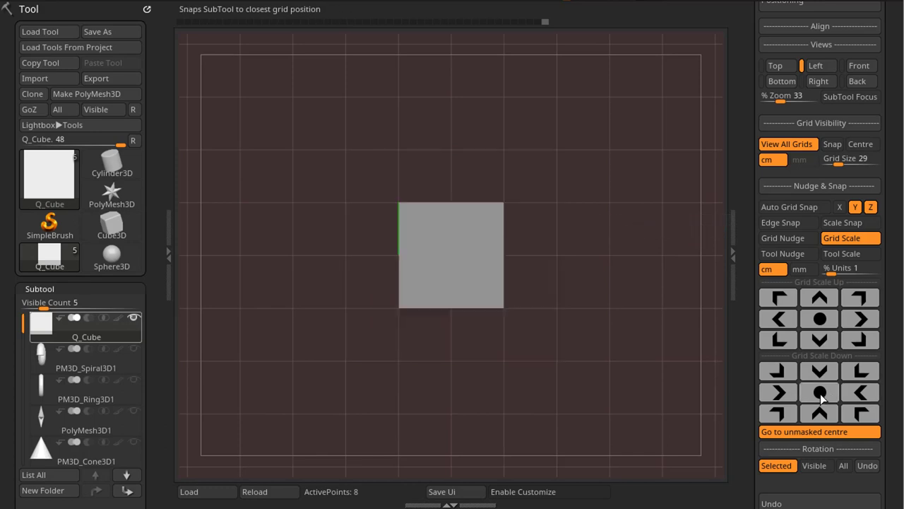
click(820, 318)
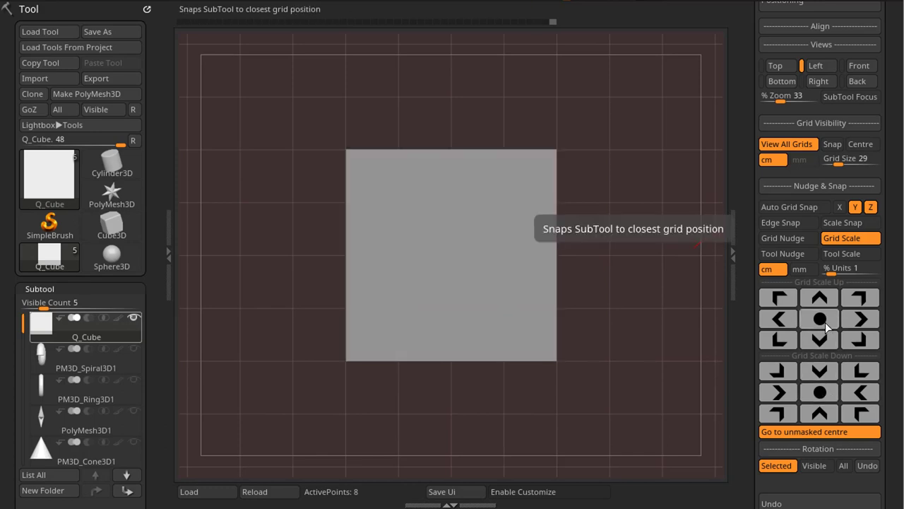
Try single-edge grid steps on the bottom and top edges, disabling Go to unmasked centre and undoing them
click(820, 339)
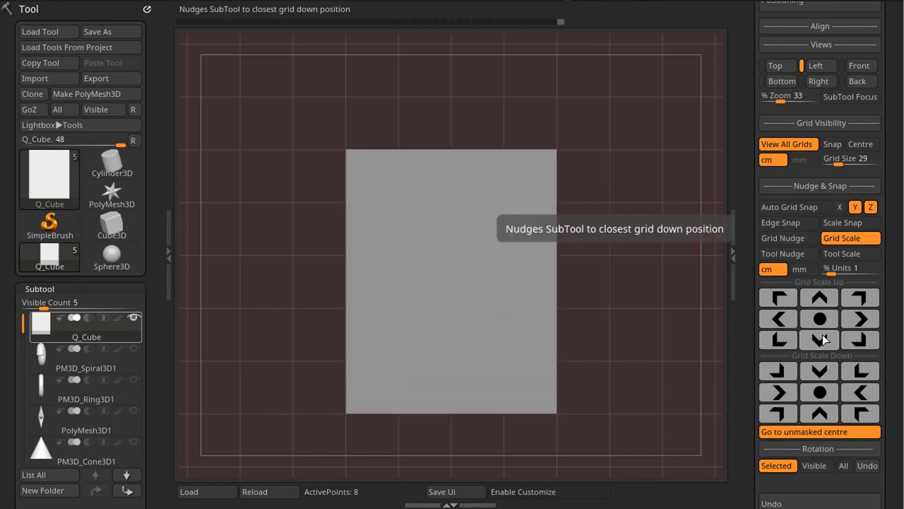
key(ctrl+z)
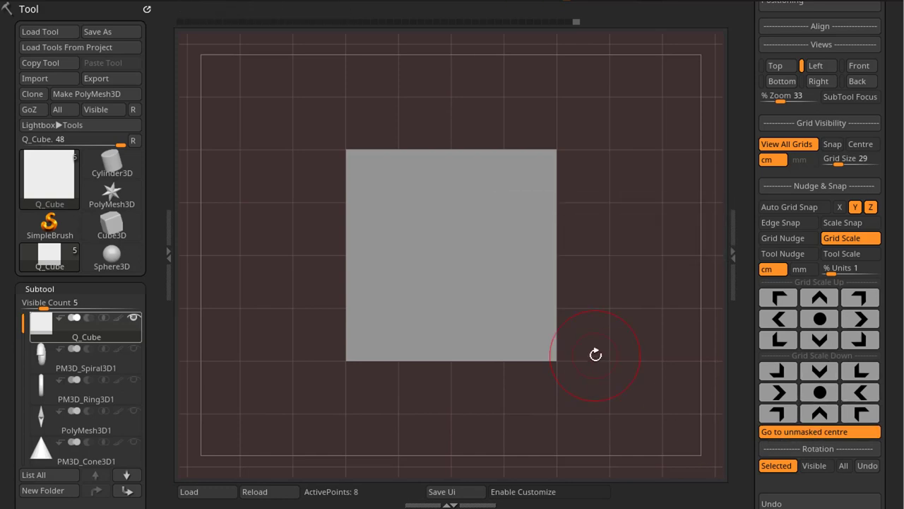
key(space)
click(605, 374)
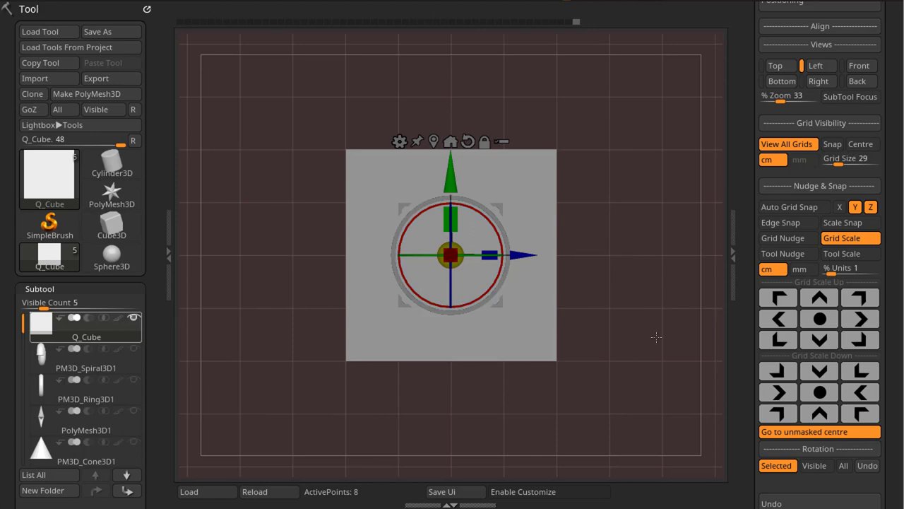
click(825, 300)
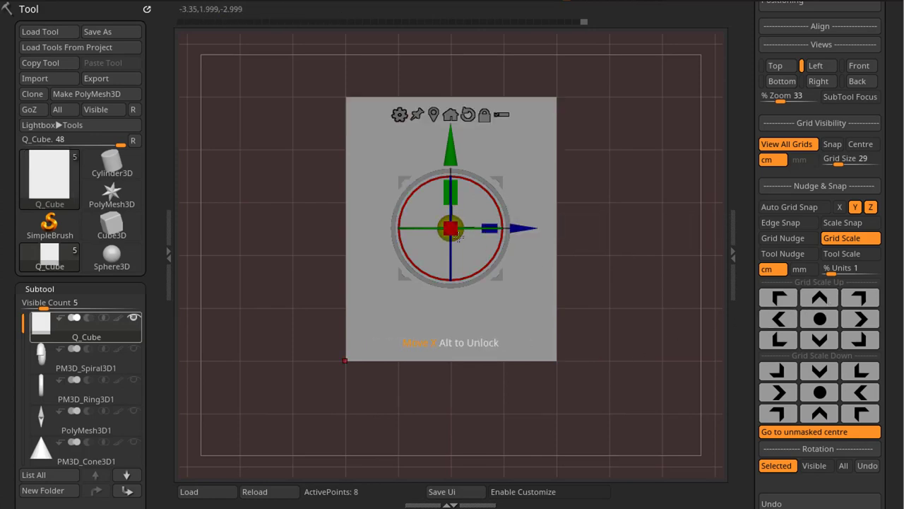
drag(465, 241, 466, 253)
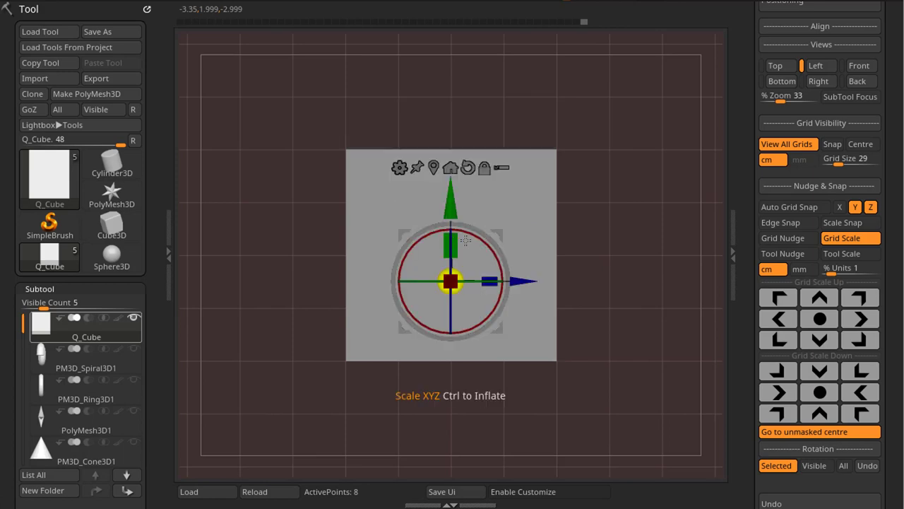
click(802, 433)
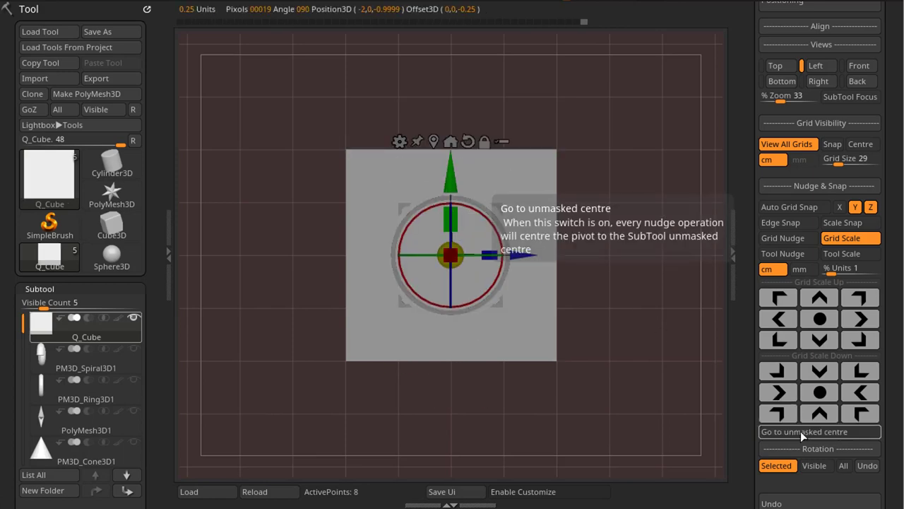
click(829, 304)
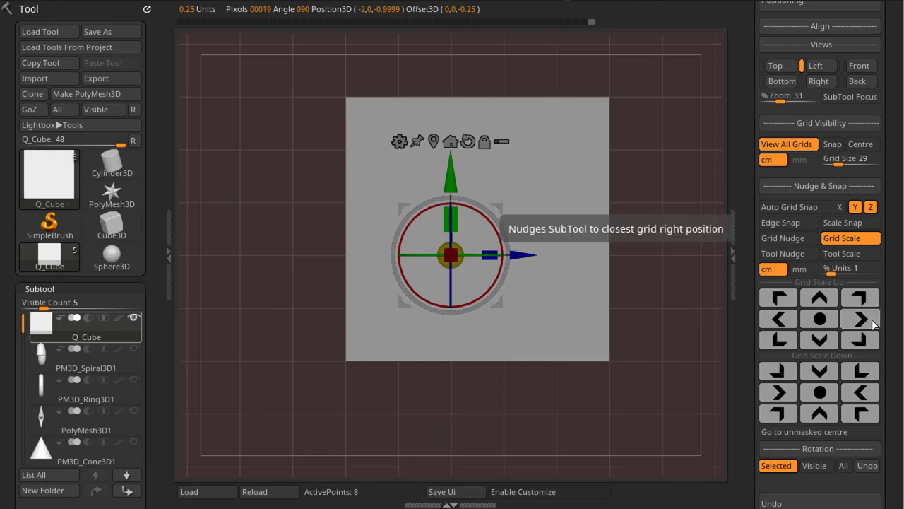
key(ctrl+z)
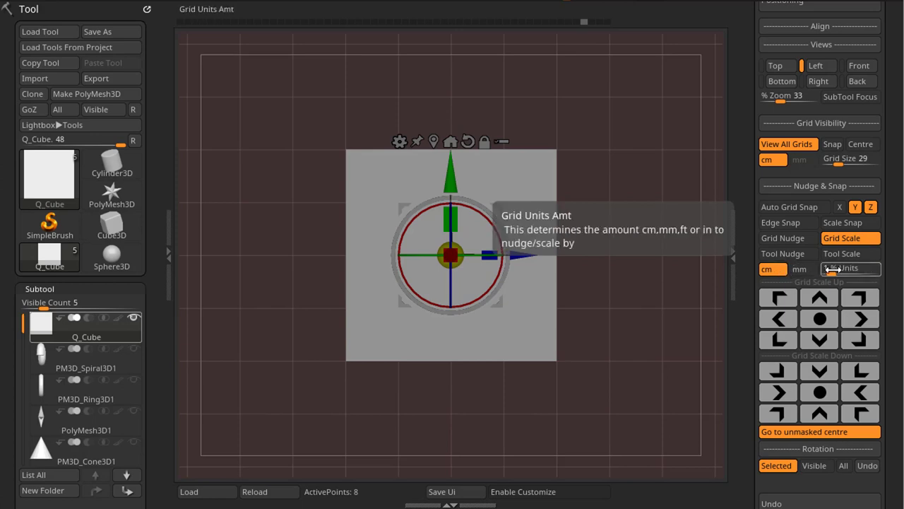
Enable Tool Nudge and nudge Q_Cube right and back left by its own size
click(796, 260)
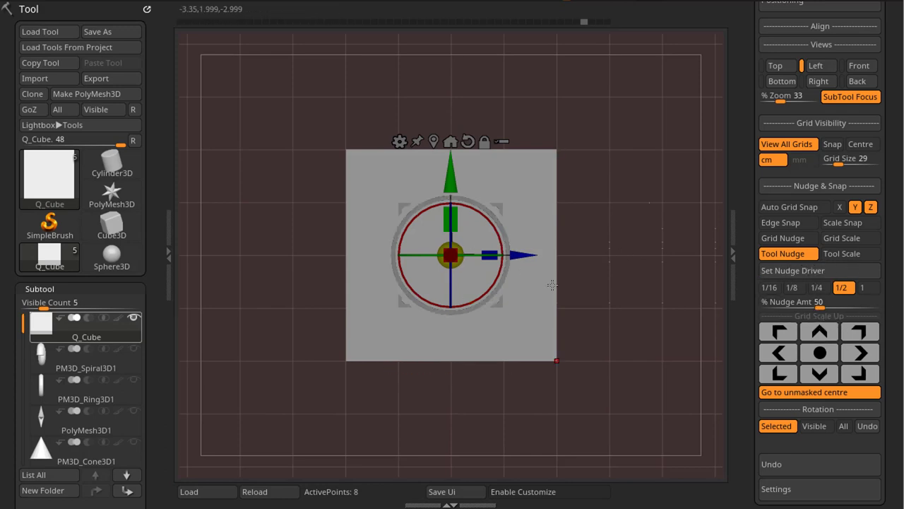
click(871, 360)
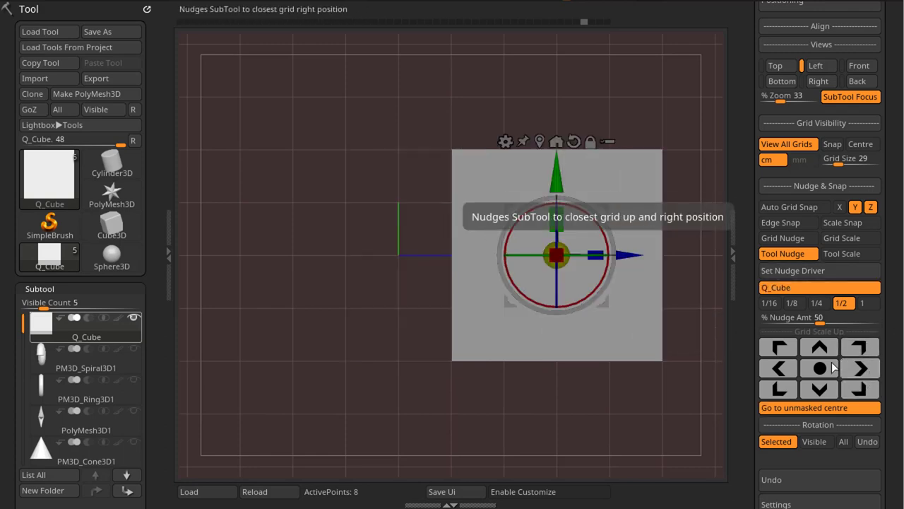
click(780, 367)
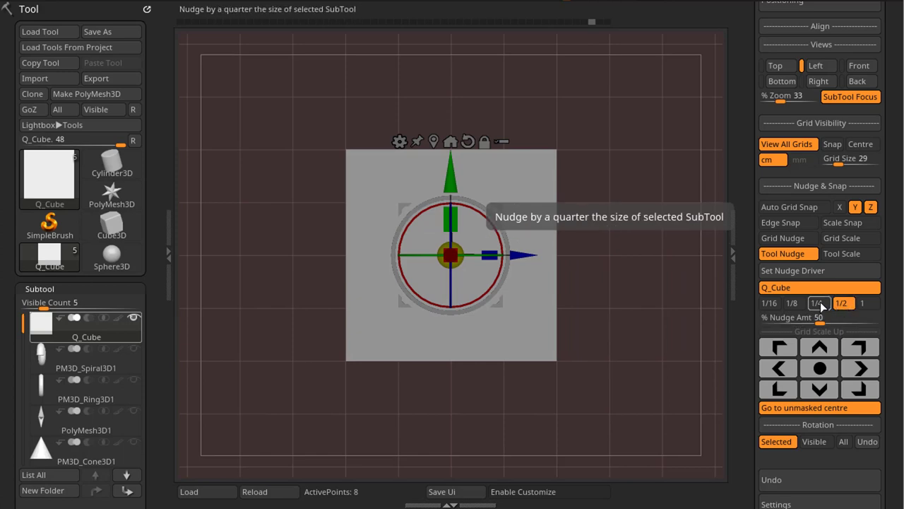
Set % Nudge Amt to 1/4, nudge right and left, then snap the offset cube back onto the grid
click(816, 303)
click(861, 370)
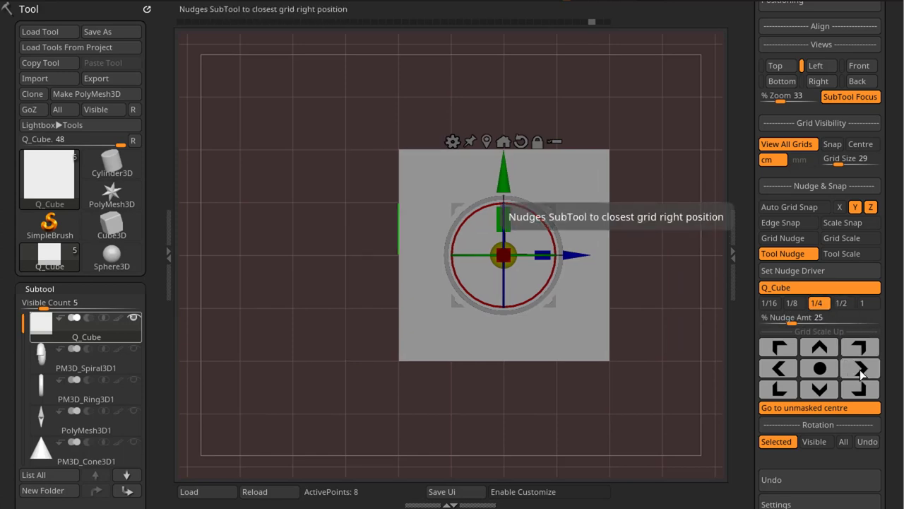
click(782, 370)
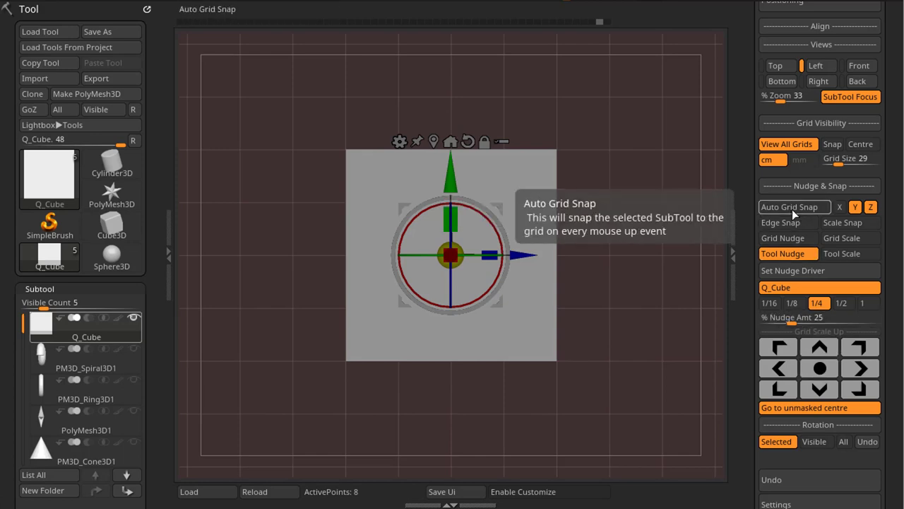
drag(452, 370, 466, 361)
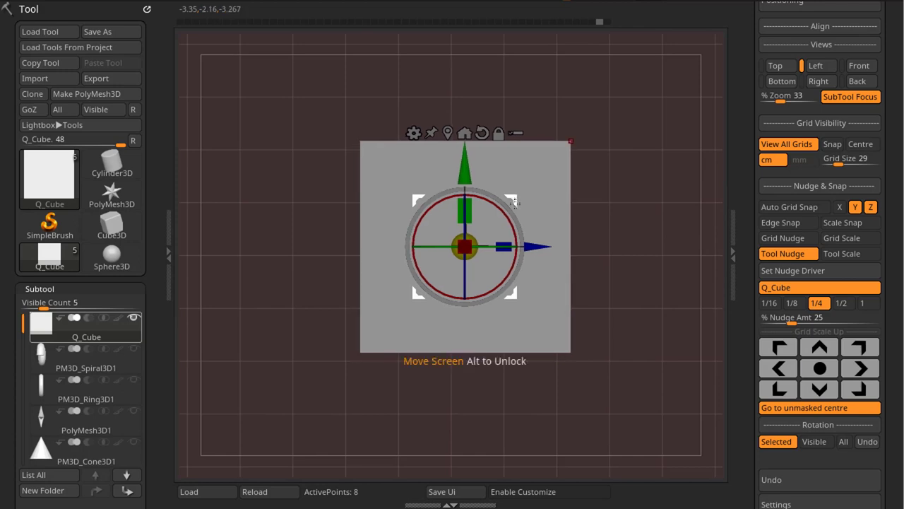
click(819, 375)
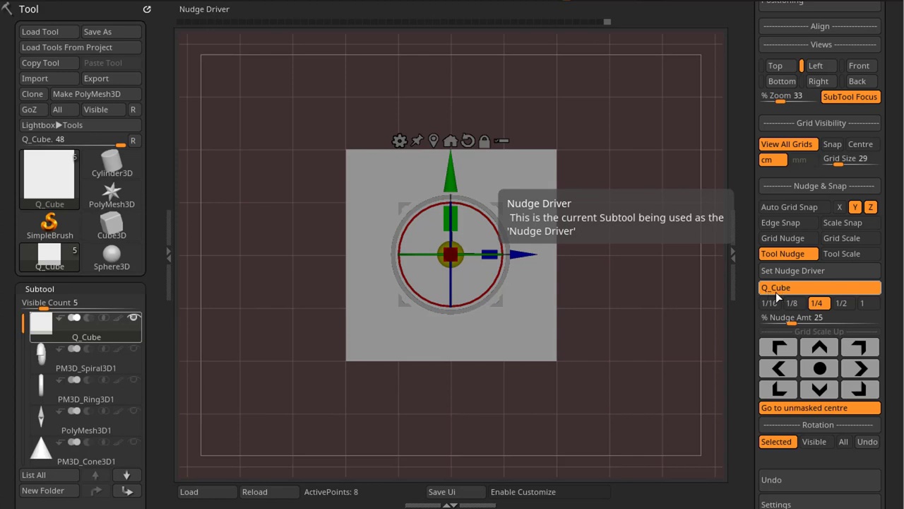
Show the cone, select it, and make it the nudge driver at full size 1
mouse_move(133, 388)
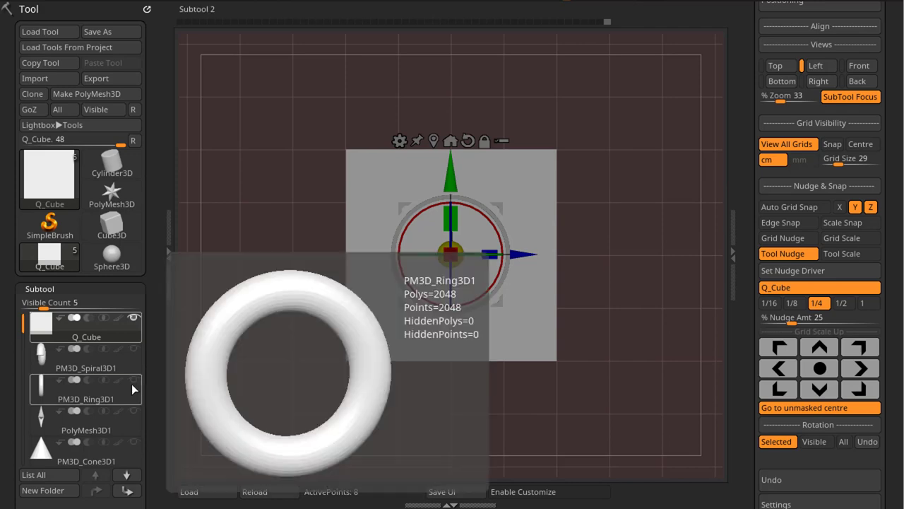
click(133, 444)
key(space)
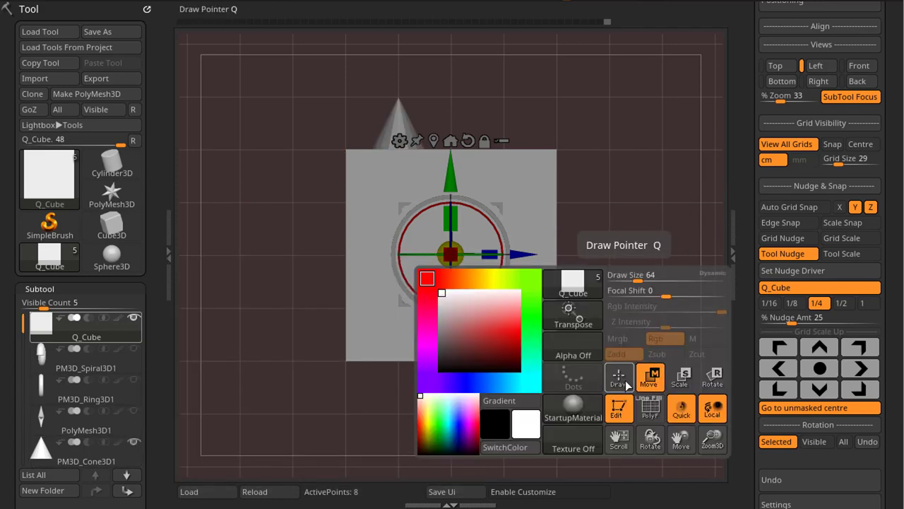
click(619, 378)
alt+click(399, 129)
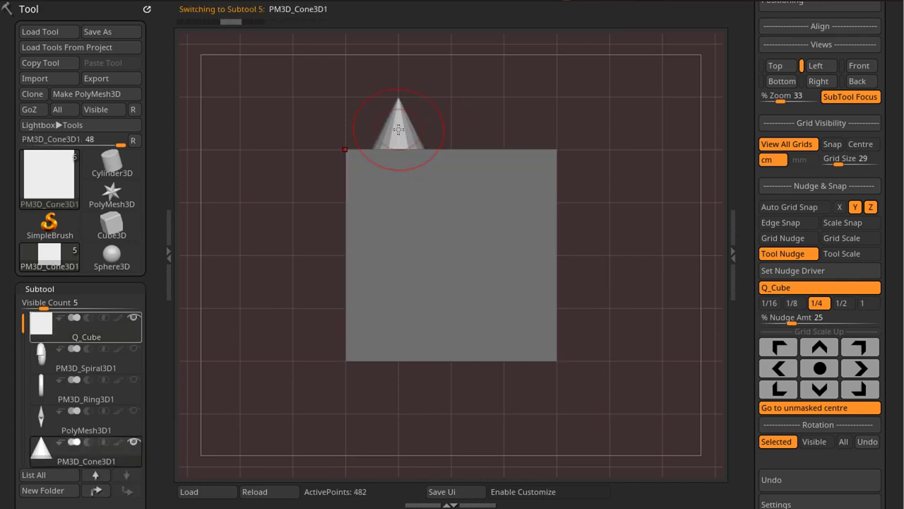
click(786, 274)
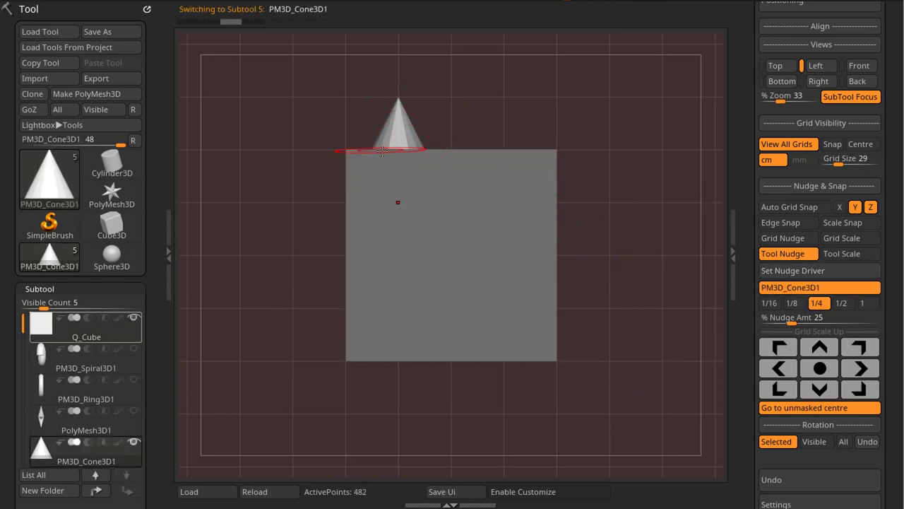
click(865, 304)
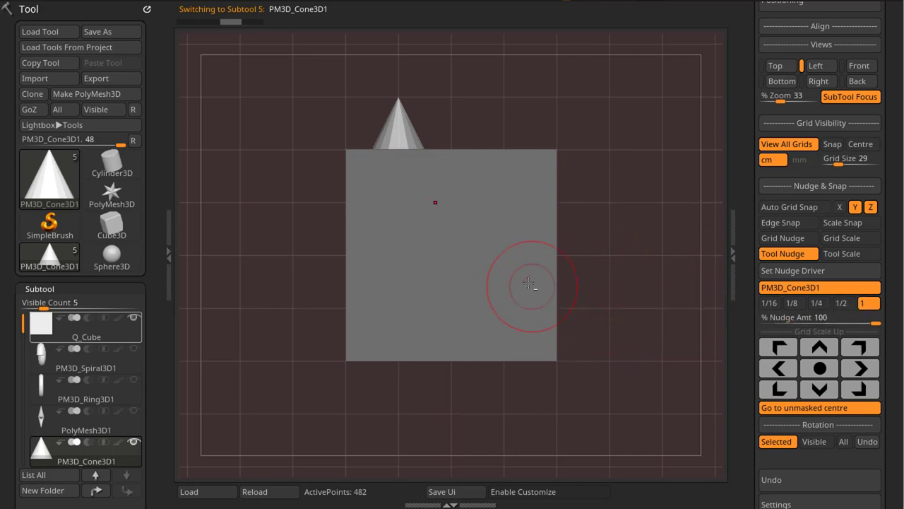
Select Q_Cube and nudge it right and back left by one cone width
alt+click(528, 282)
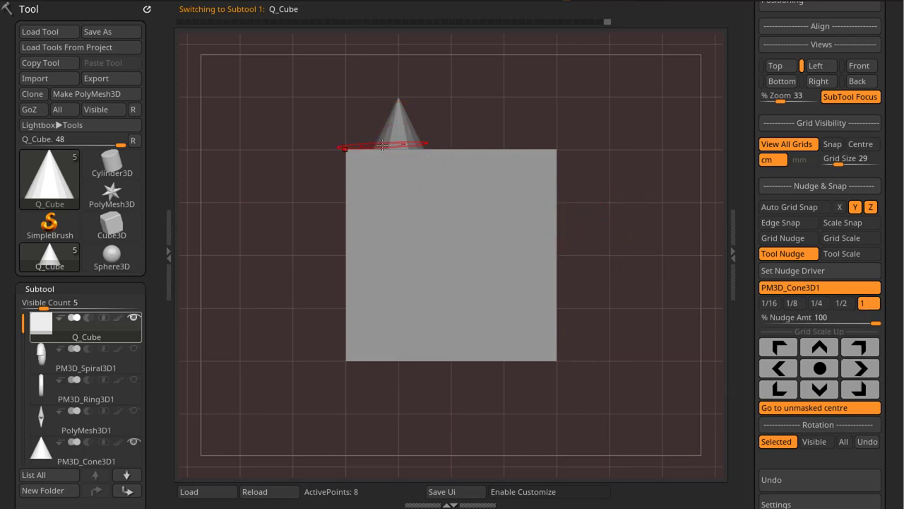
click(857, 371)
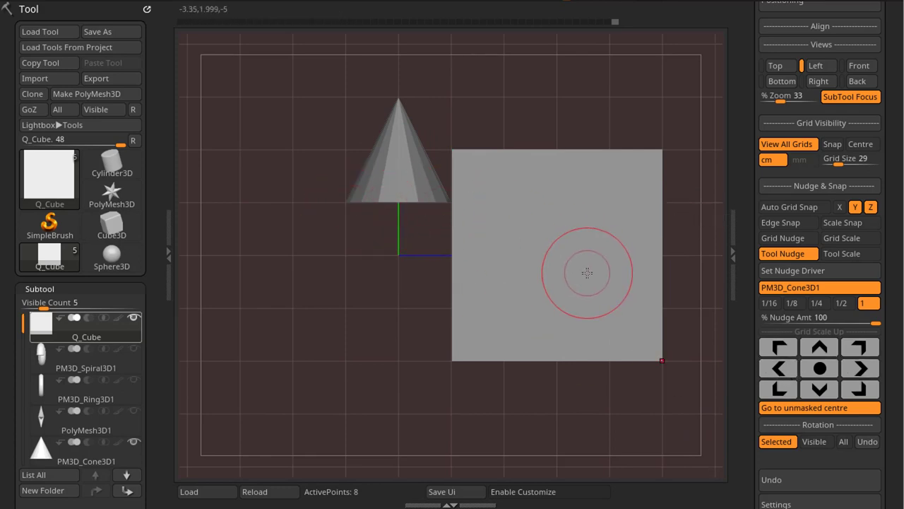
click(781, 373)
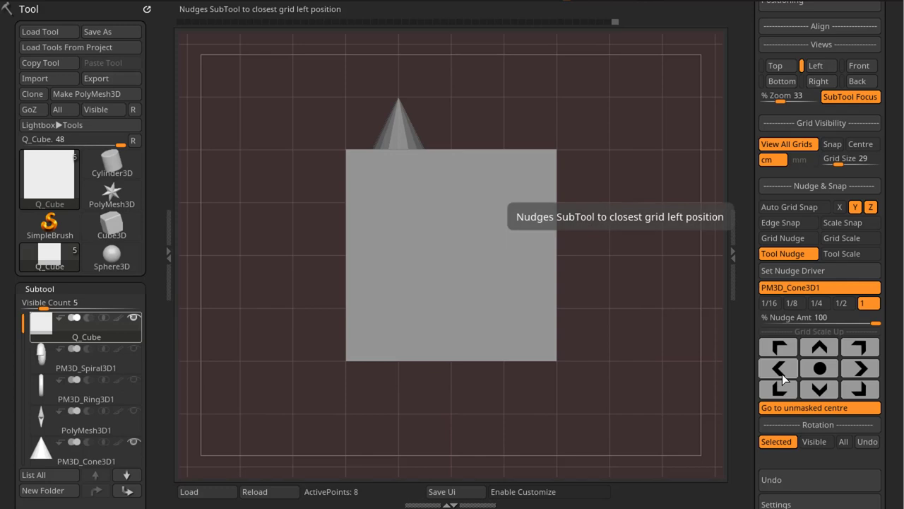
click(819, 389)
click(816, 302)
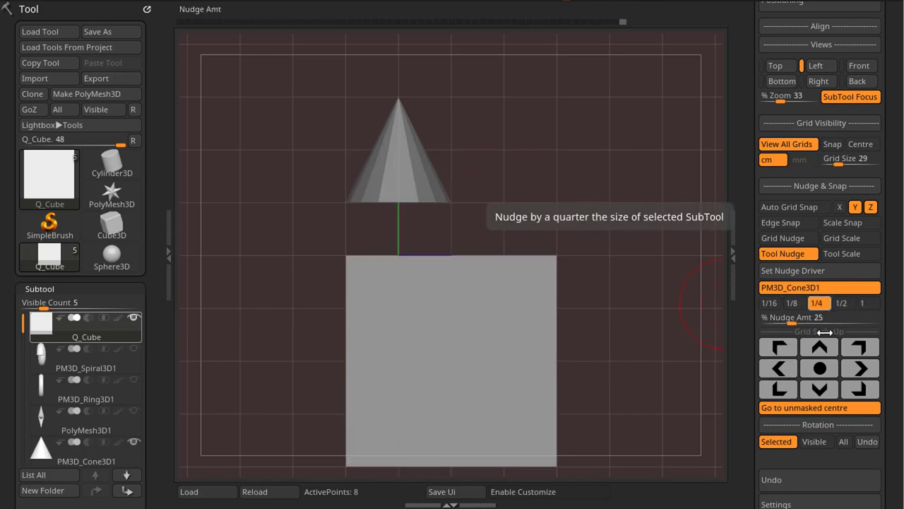
click(816, 345)
click(817, 345)
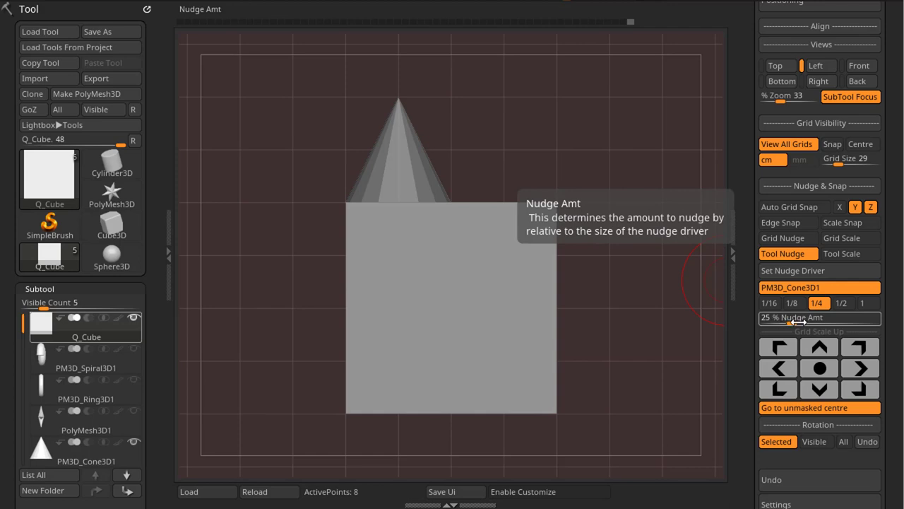
click(863, 304)
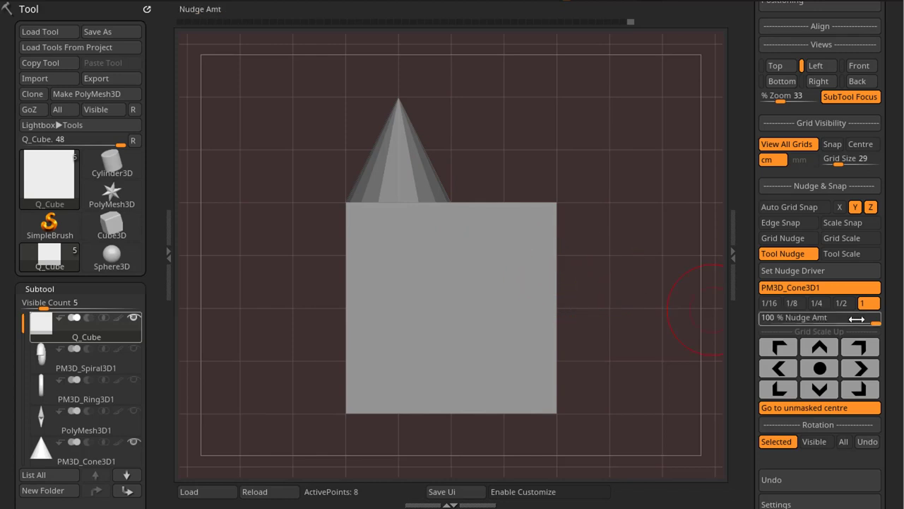
click(840, 303)
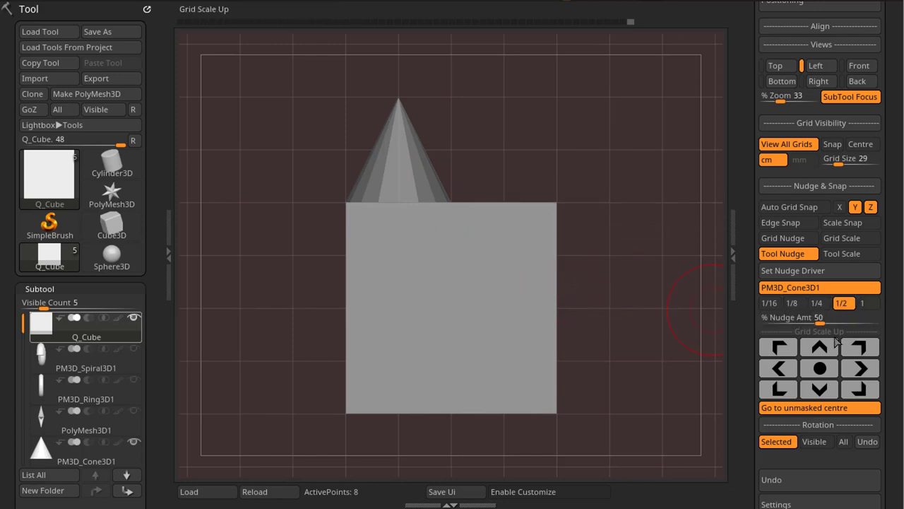
click(817, 304)
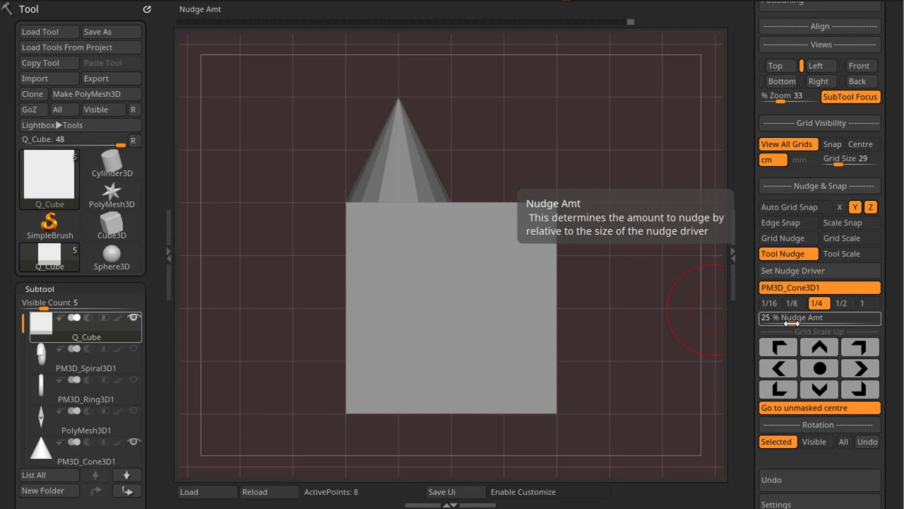
mouse_move(791, 323)
mouse_down()
mouse_move(828, 320)
mouse_move(780, 324)
mouse_up()
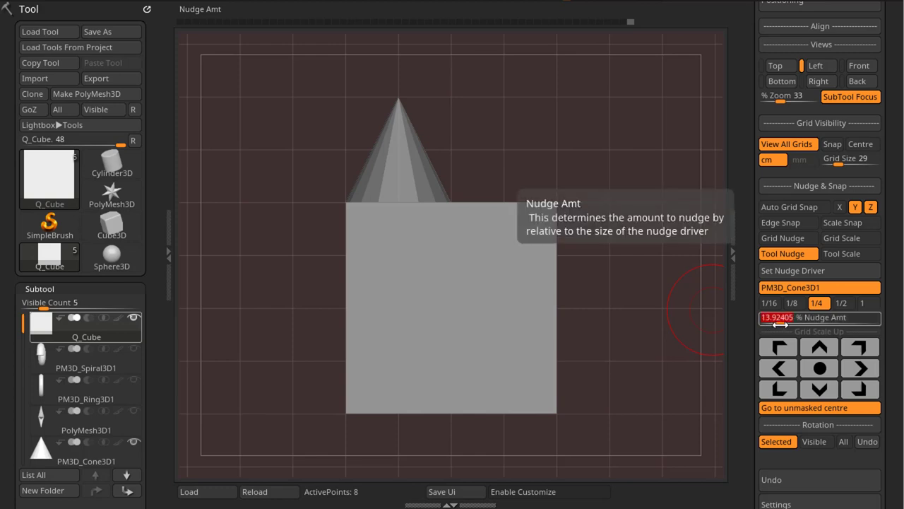
text(12.)
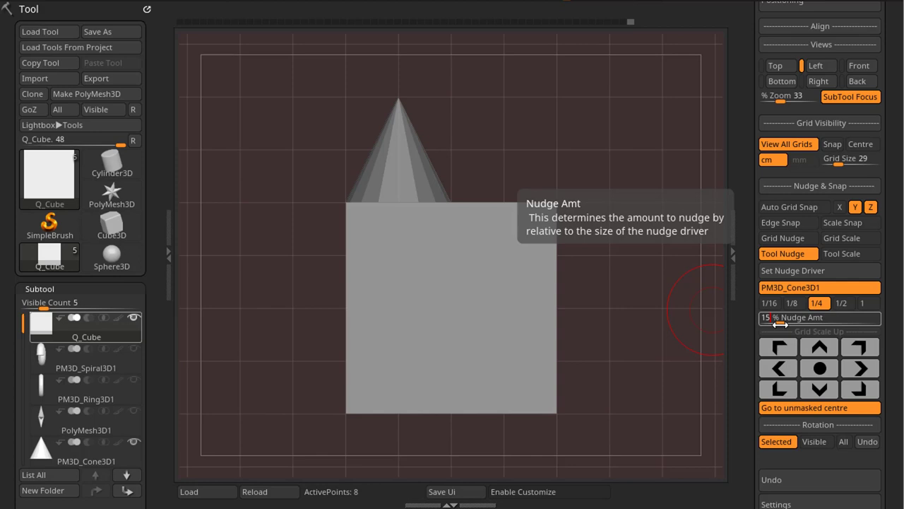
text(5)
click(791, 302)
click(817, 303)
click(862, 302)
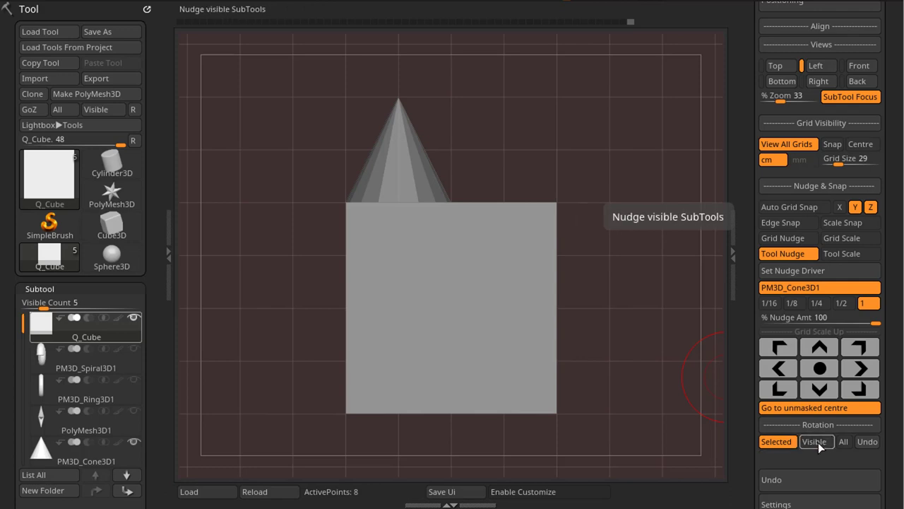
Undo the cube's last nudge, grid-nudge the cone up, down and right onto the cube, then enable Tool Scale
click(867, 441)
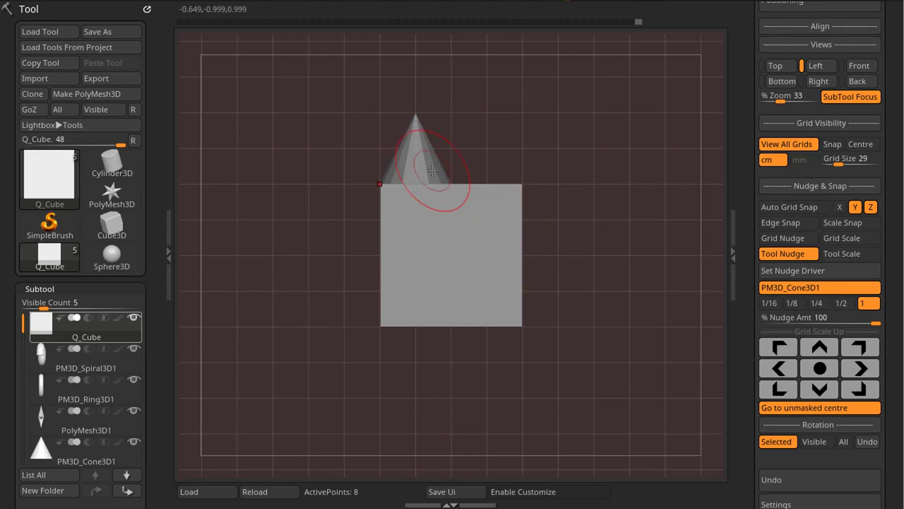
alt+click(416, 138)
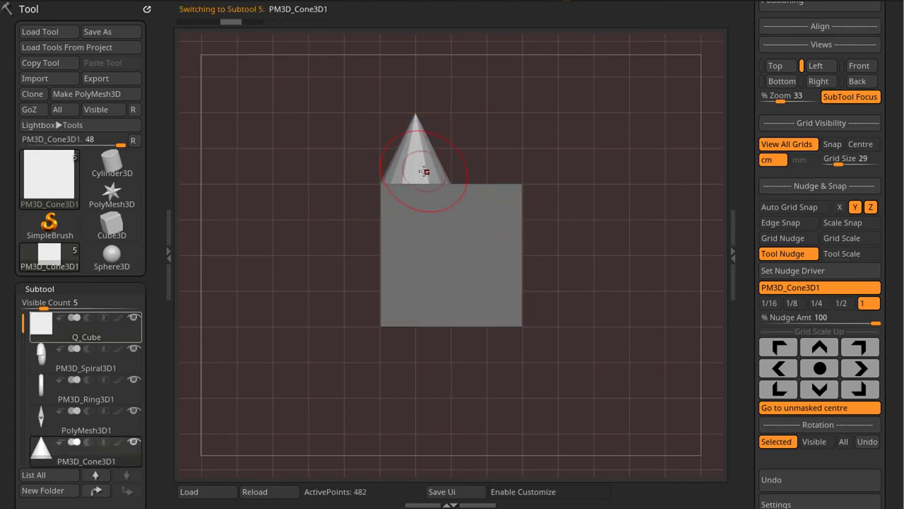
click(783, 238)
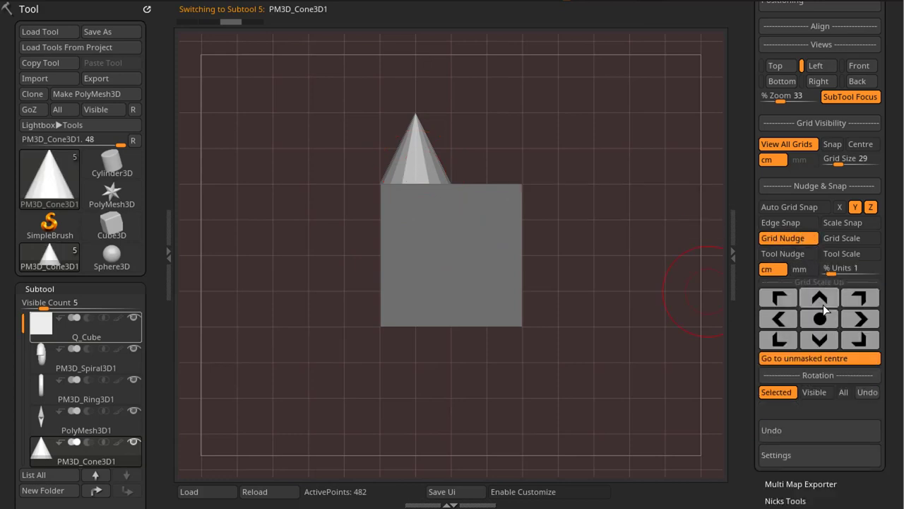
click(819, 299)
click(821, 343)
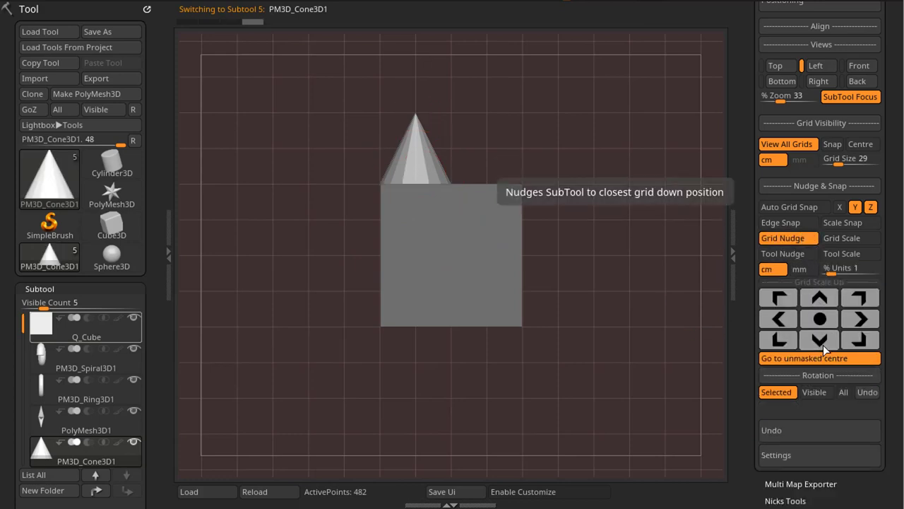
click(866, 321)
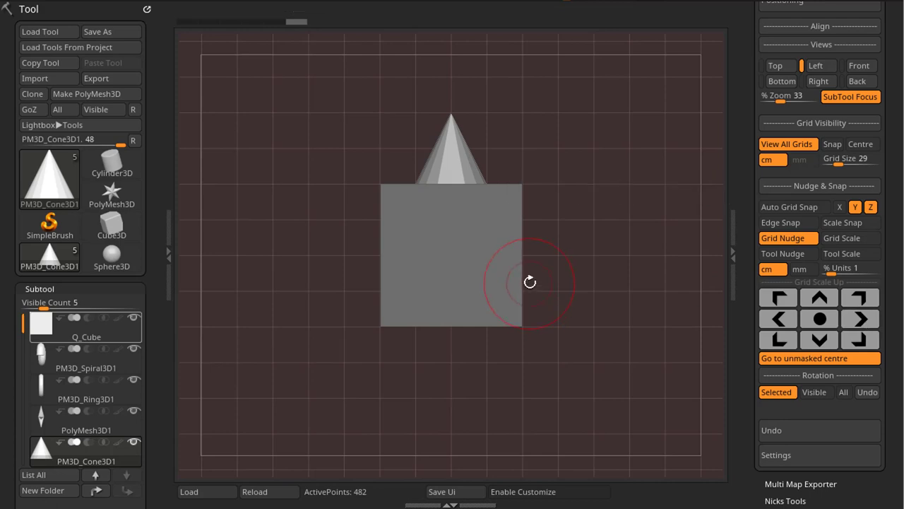
click(860, 255)
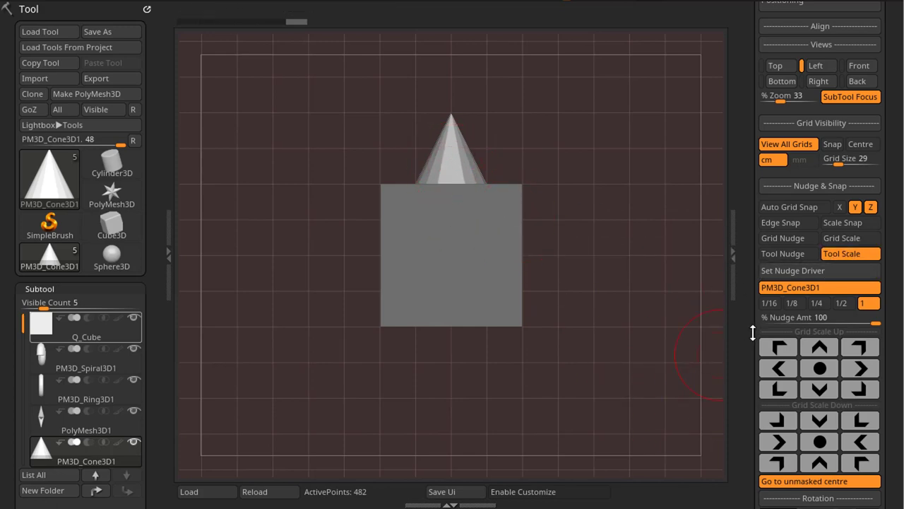
Select Q_Cube, set the fraction to 1/2 and pull its right and left sides in
drag(888, 306, 891, 282)
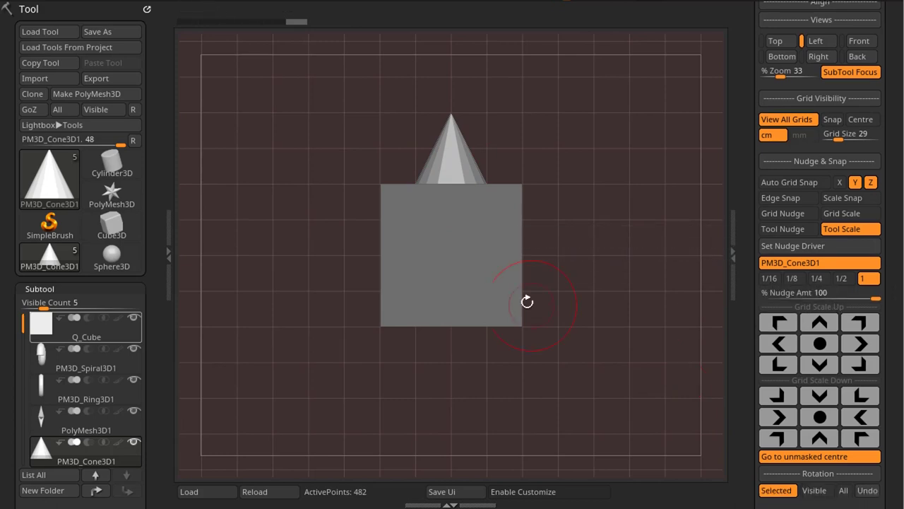
alt+click(468, 255)
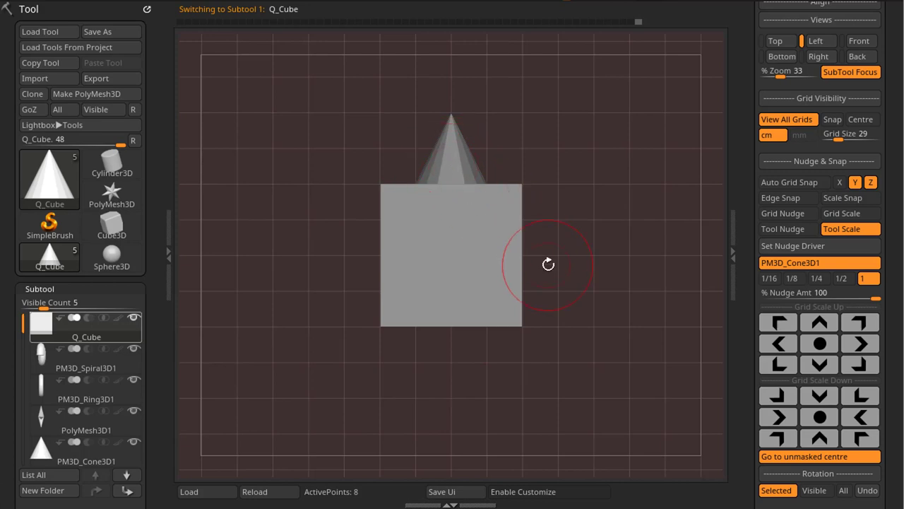
click(840, 277)
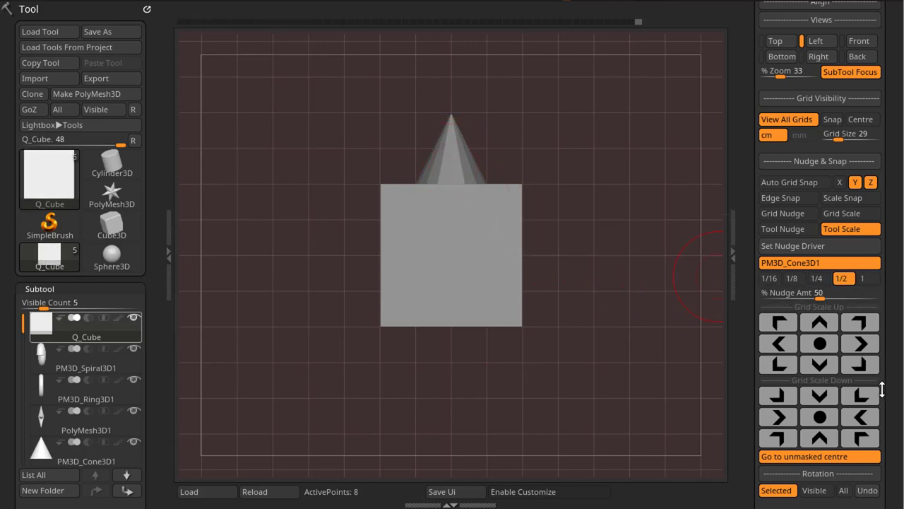
click(867, 422)
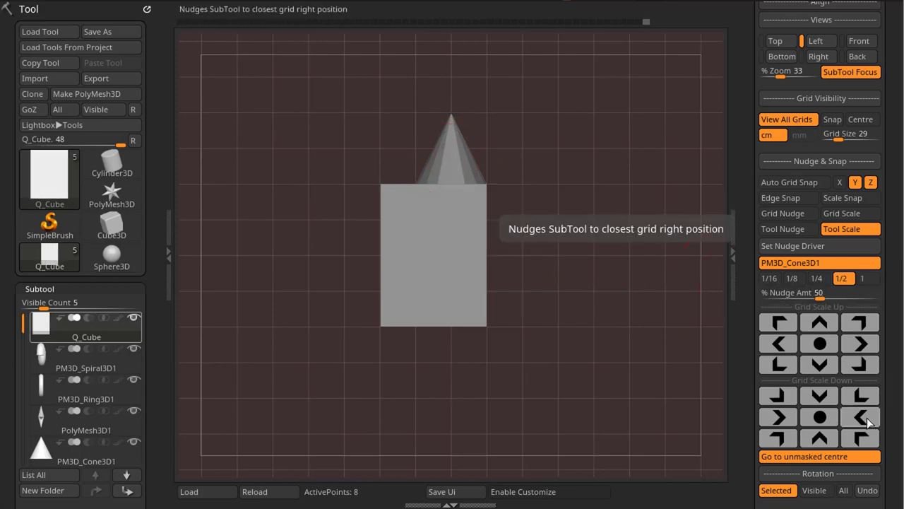
click(781, 419)
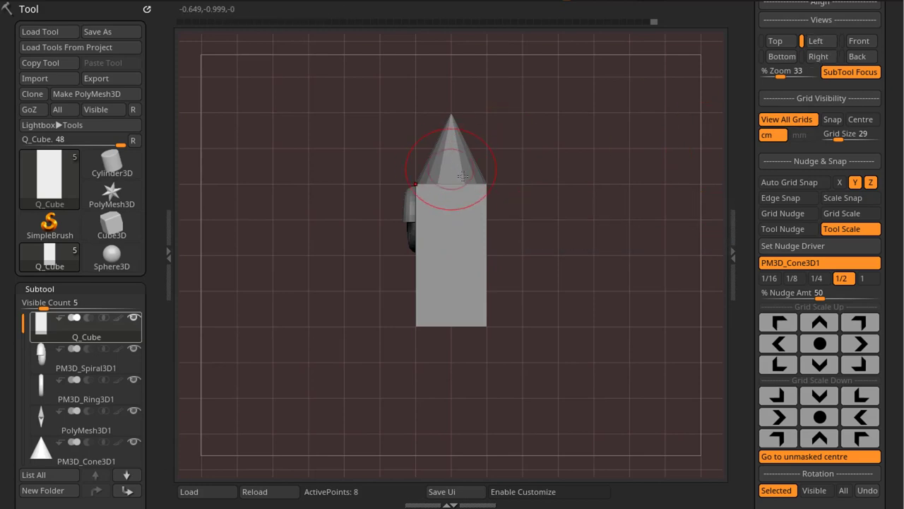
Switch to Front view and hide the star subtool
click(862, 40)
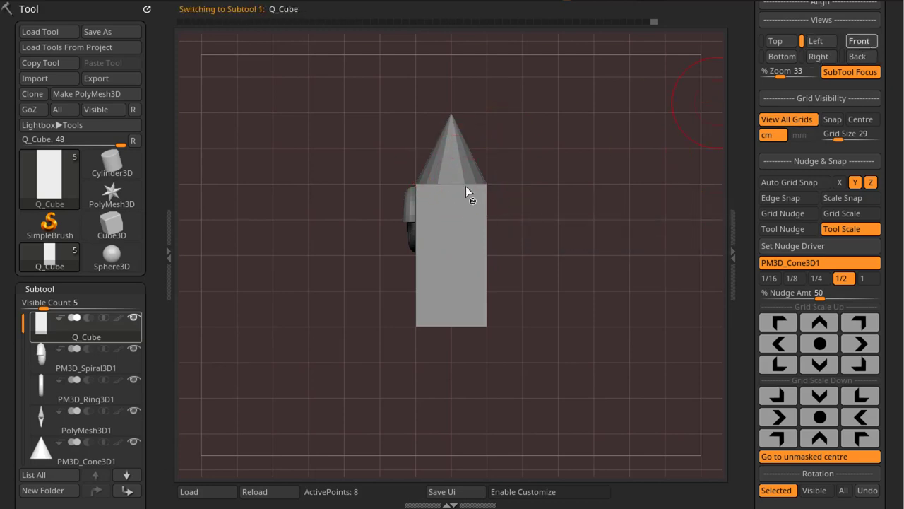
mouse_move(135, 359)
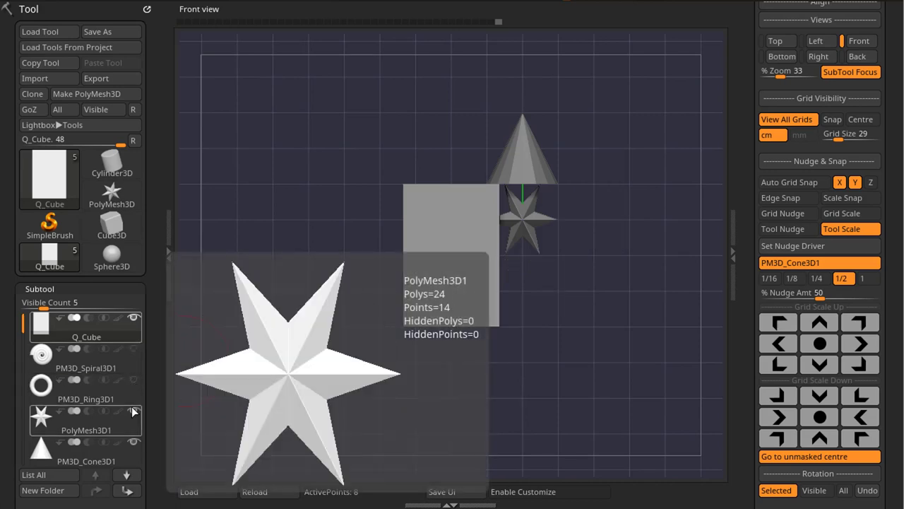
click(132, 409)
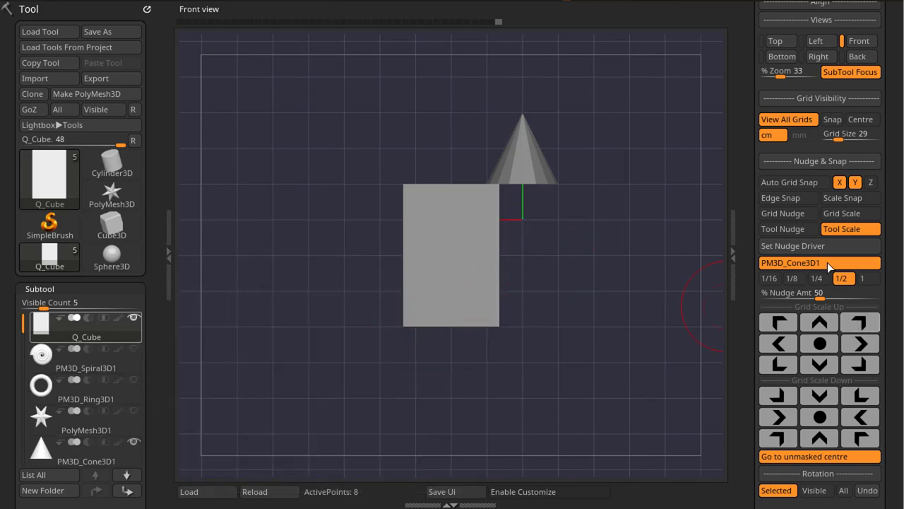
Grid-nudge Q_Cube two steps right, then scale-snap its right and left edges inward
click(789, 212)
click(861, 300)
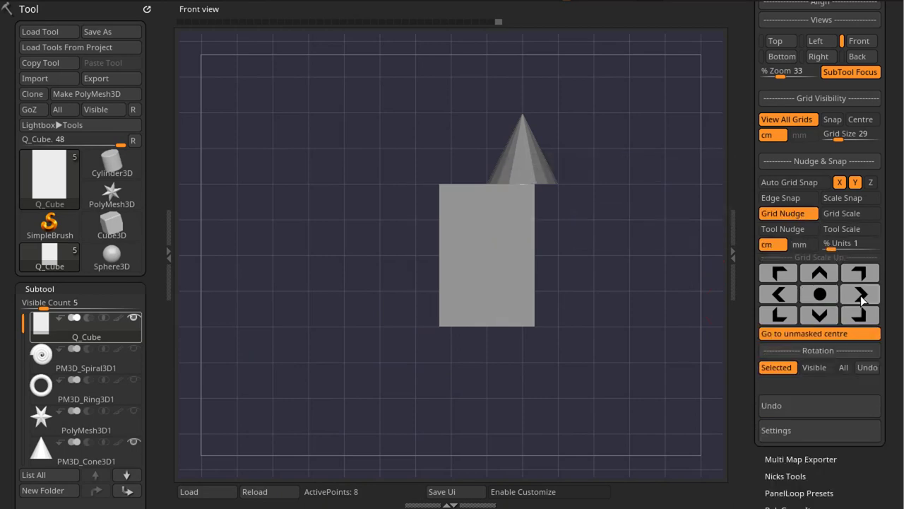
click(861, 299)
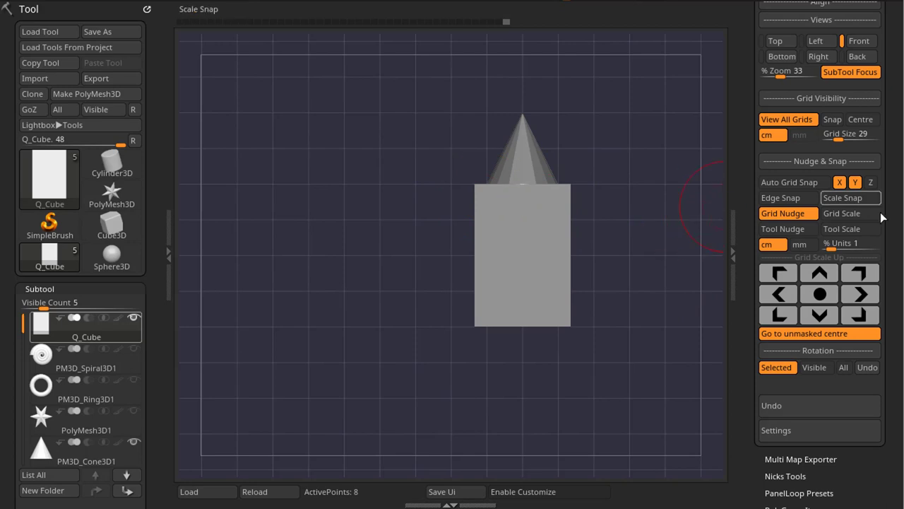
click(863, 202)
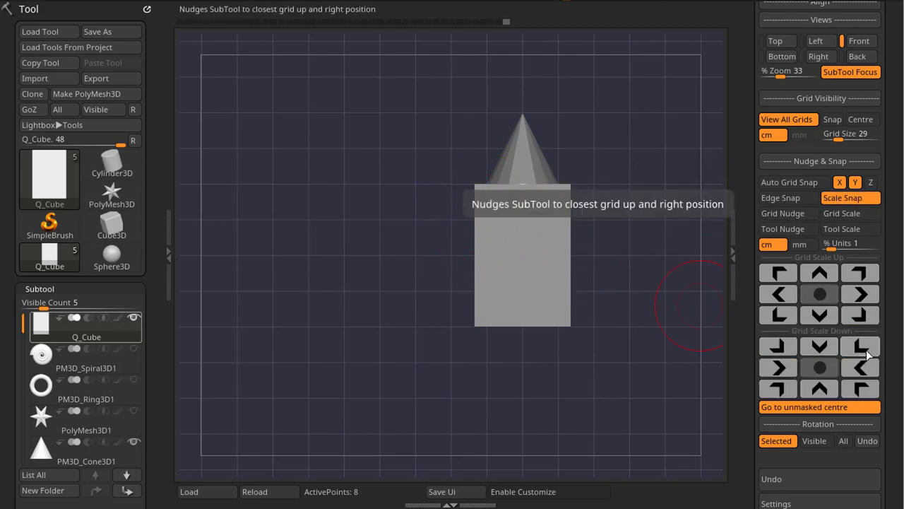
click(865, 373)
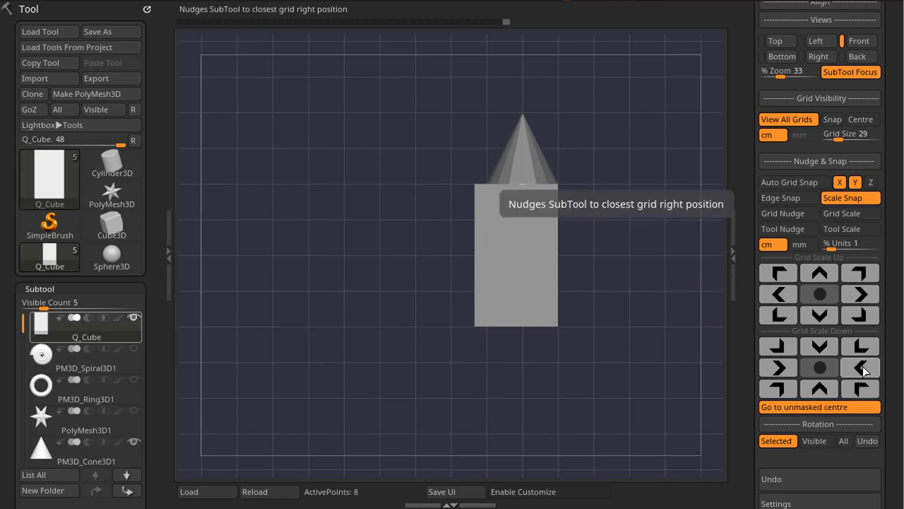
click(778, 367)
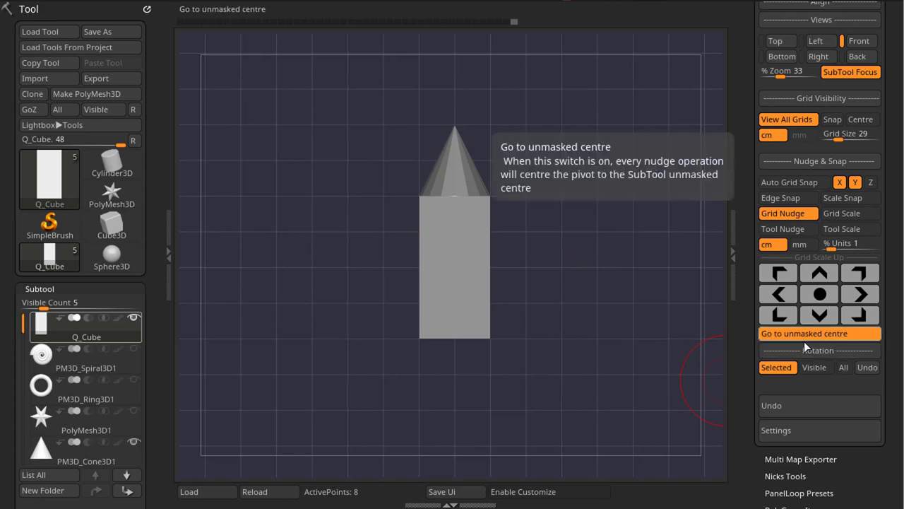
Return to Grid Nudge and expand the Toolbag's Rotation section with its 15-degree step
click(785, 352)
scroll(899, 289, down, 3)
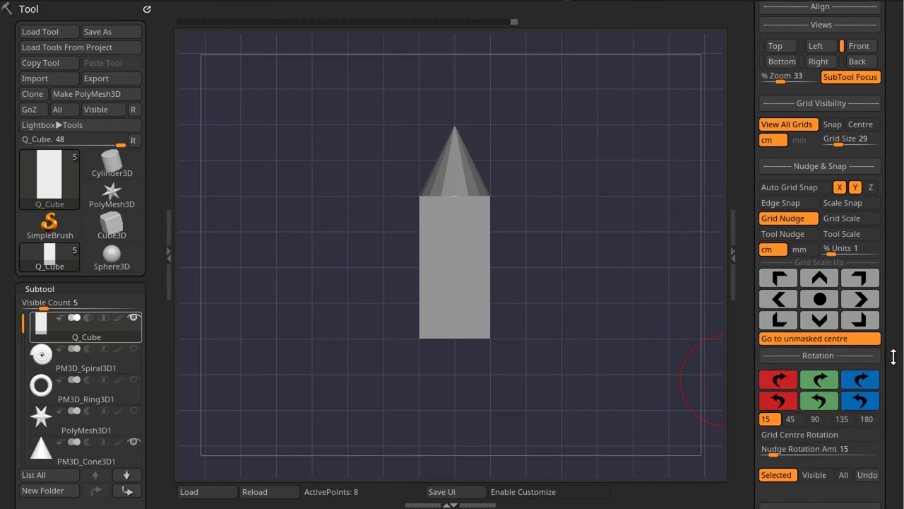
scroll(900, 289, up, 3)
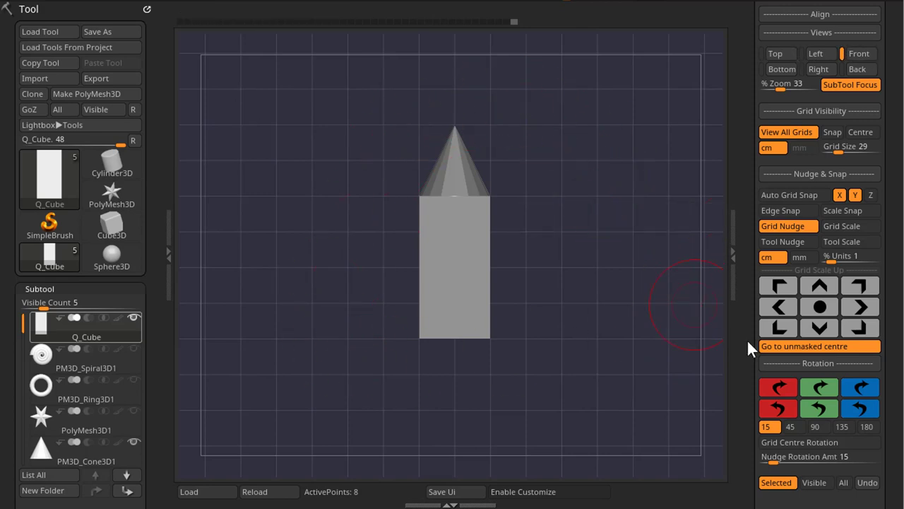
Test-rotate the cube 15° about +Z and back upright, twice
click(868, 390)
click(861, 410)
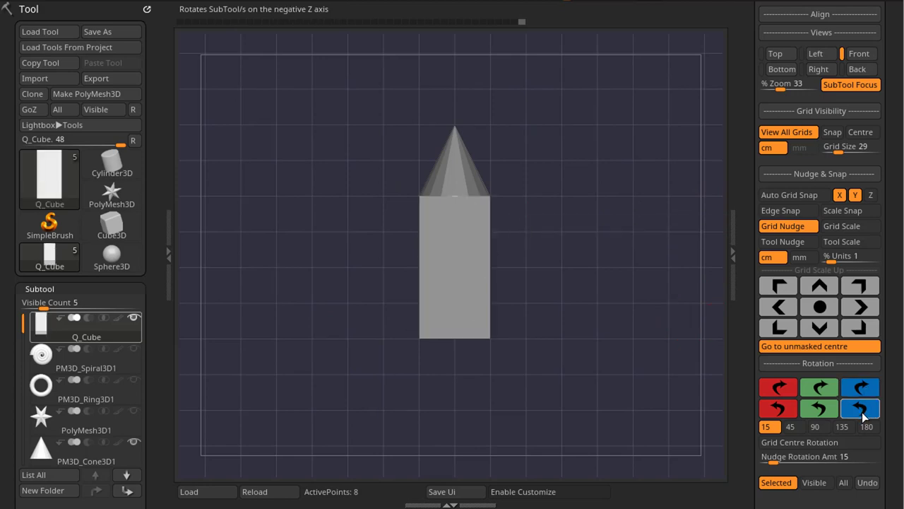
click(866, 393)
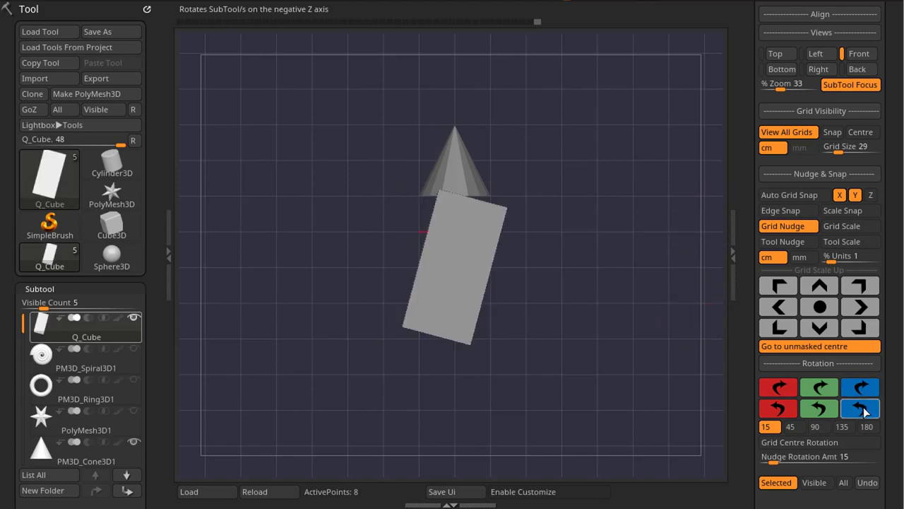
click(861, 409)
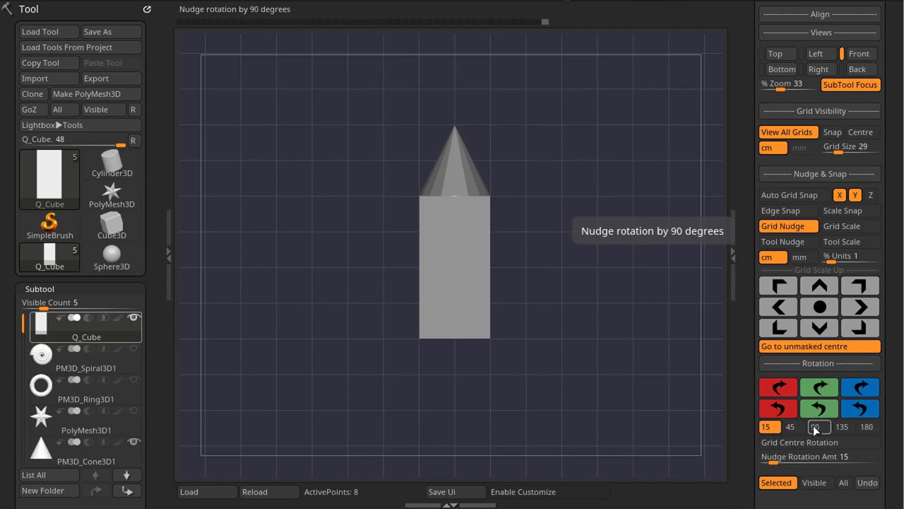
Set Nudge Rotation Amt to the 45-degree preset and test-rotate the cube about Z and back
mouse_move(779, 459)
mouse_down()
mouse_move(886, 454)
mouse_move(777, 456)
mouse_up()
click(792, 428)
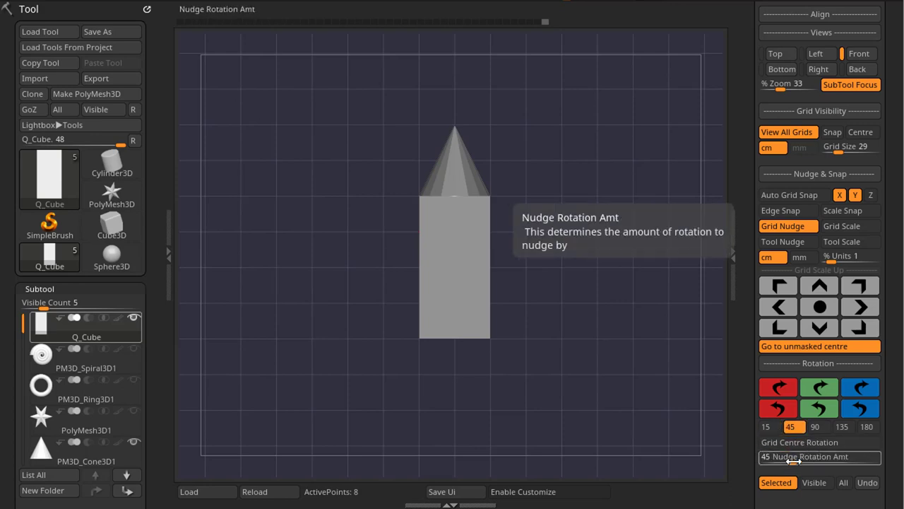
click(863, 388)
click(863, 408)
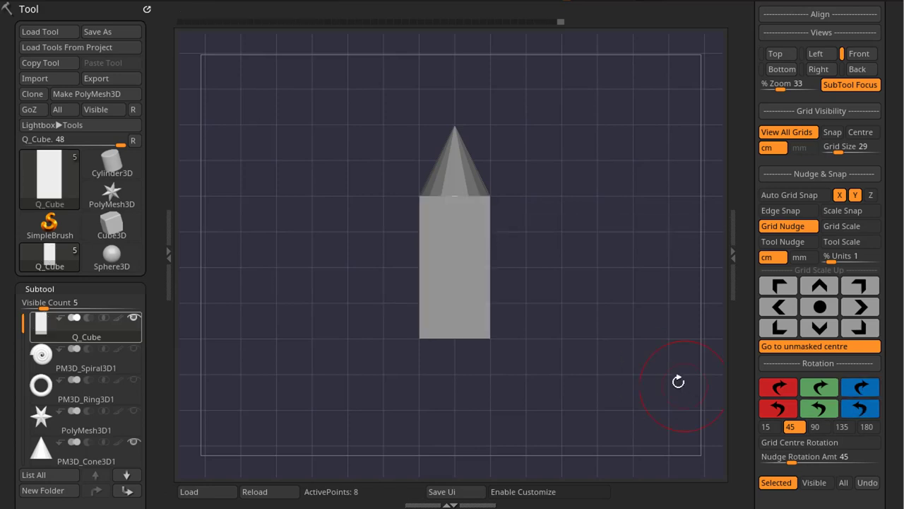
mouse_move(133, 344)
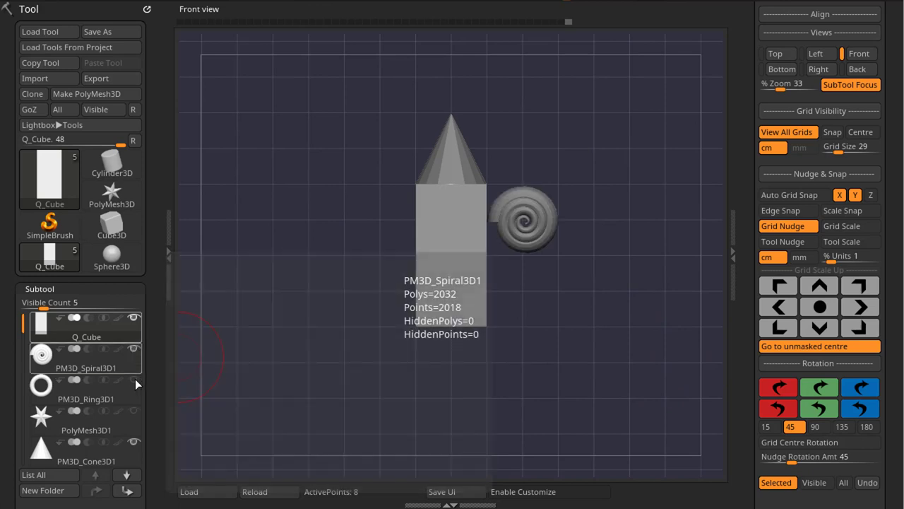
mouse_move(134, 409)
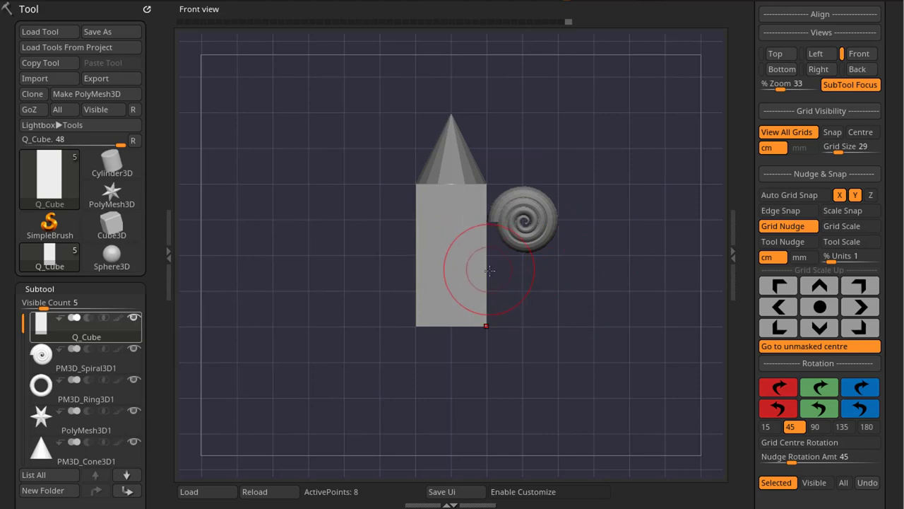
Nudge Q_Cube two grid steps left, shrink it by two Grid Scale units, then restore Grid Nudge
click(780, 307)
click(780, 307)
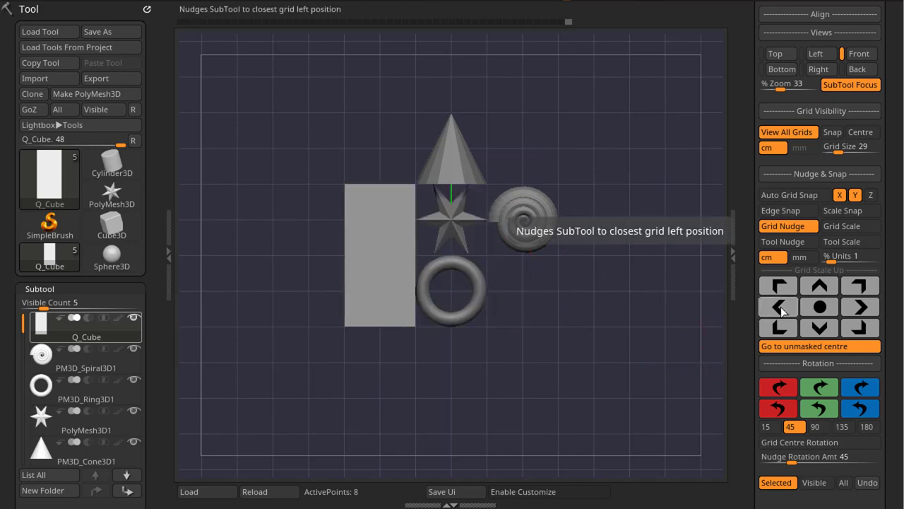
click(841, 226)
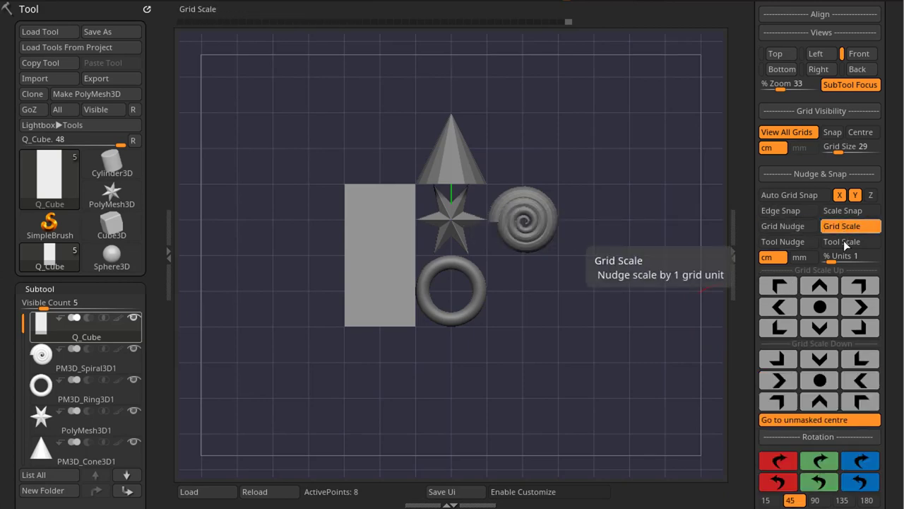
click(828, 401)
click(829, 402)
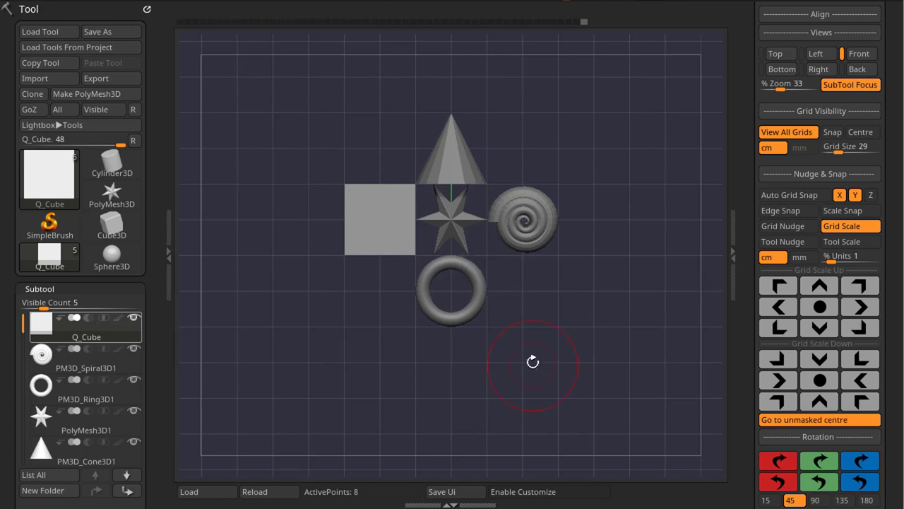
click(797, 225)
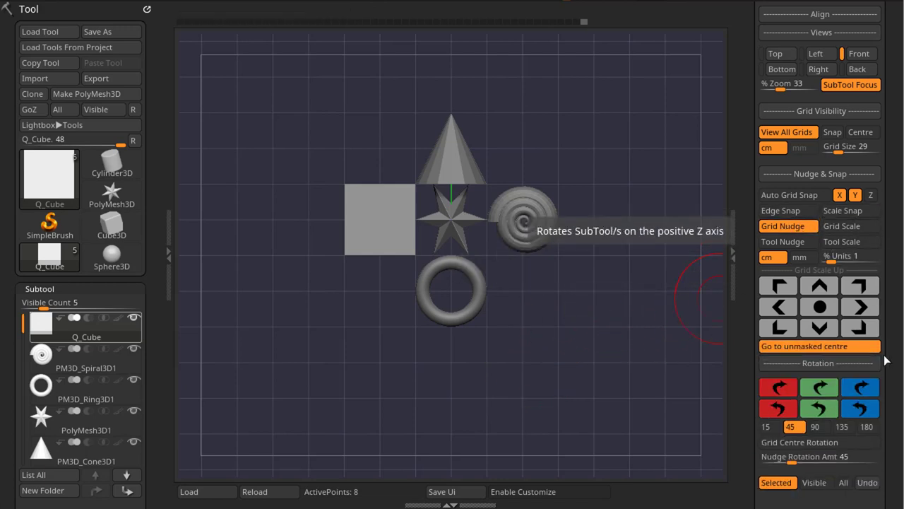
drag(888, 352, 894, 288)
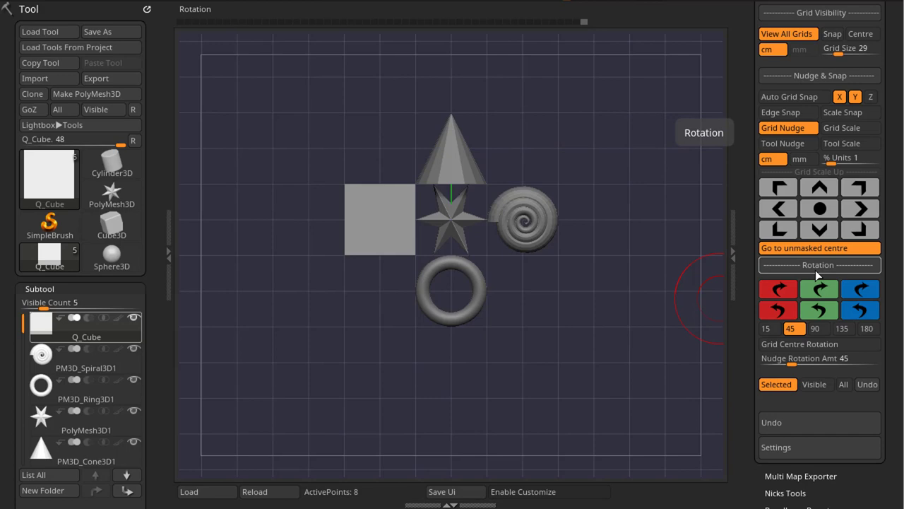
Switch the nudge target from Selected to Visible, test-rotate all subtools about Z, and undo each turn
click(814, 385)
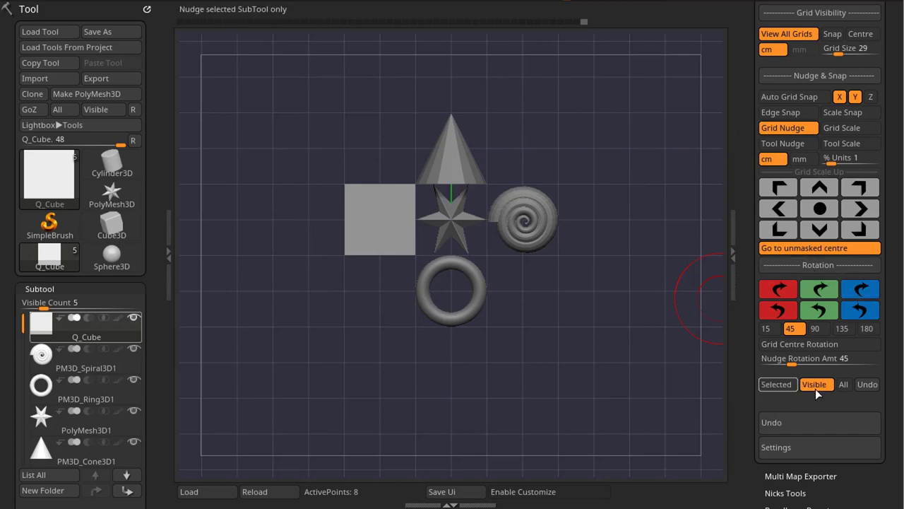
click(867, 291)
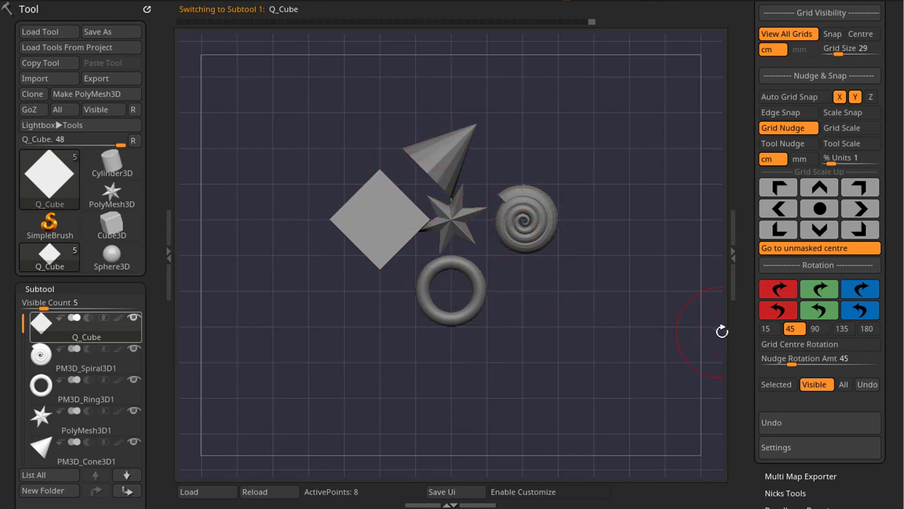
click(871, 385)
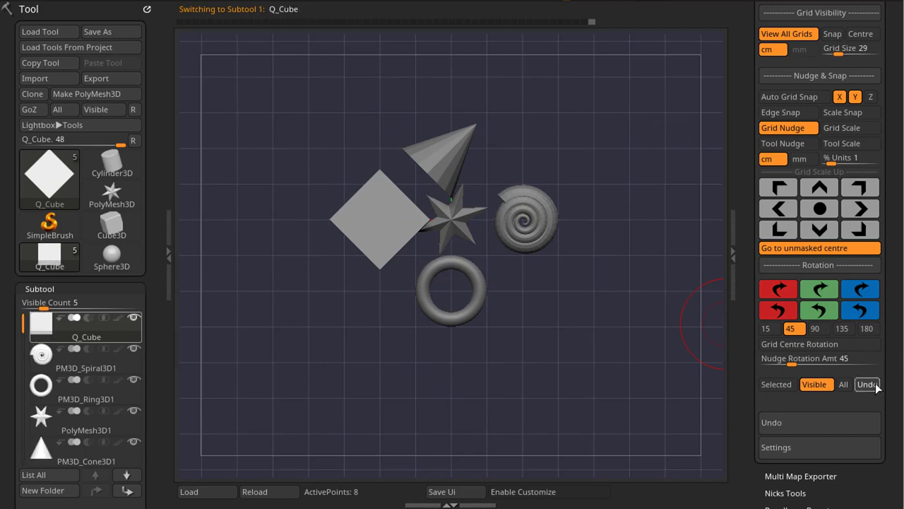
click(869, 384)
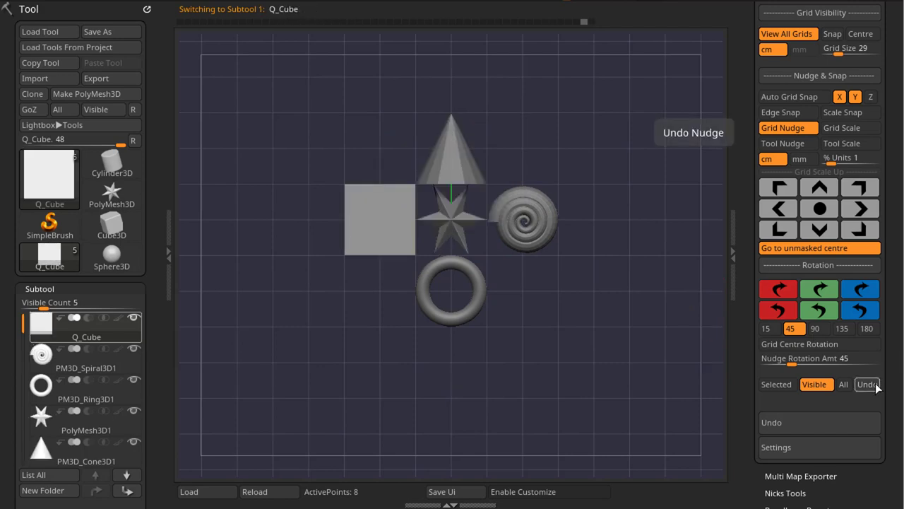
click(864, 313)
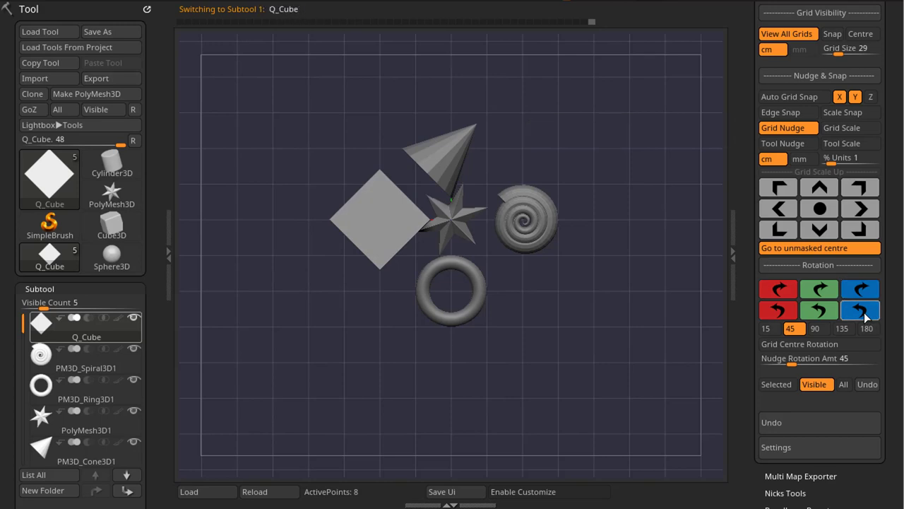
key(ctrl+z)
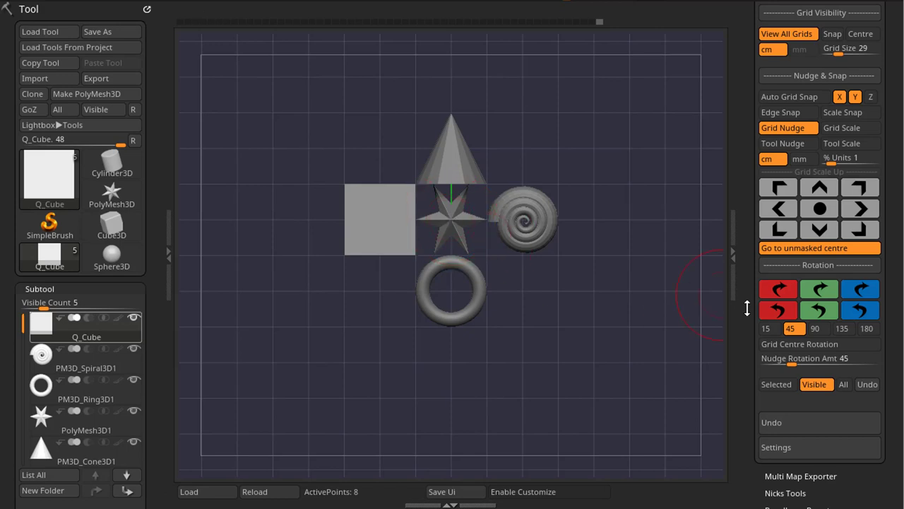
Enable Grid Centre Rotation, test a +Z turn of all subtools, and undo it
click(810, 343)
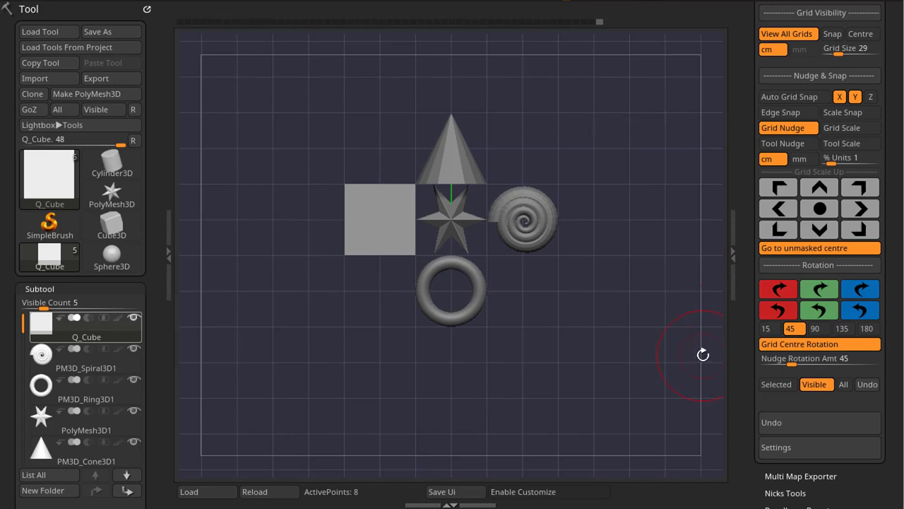
click(861, 290)
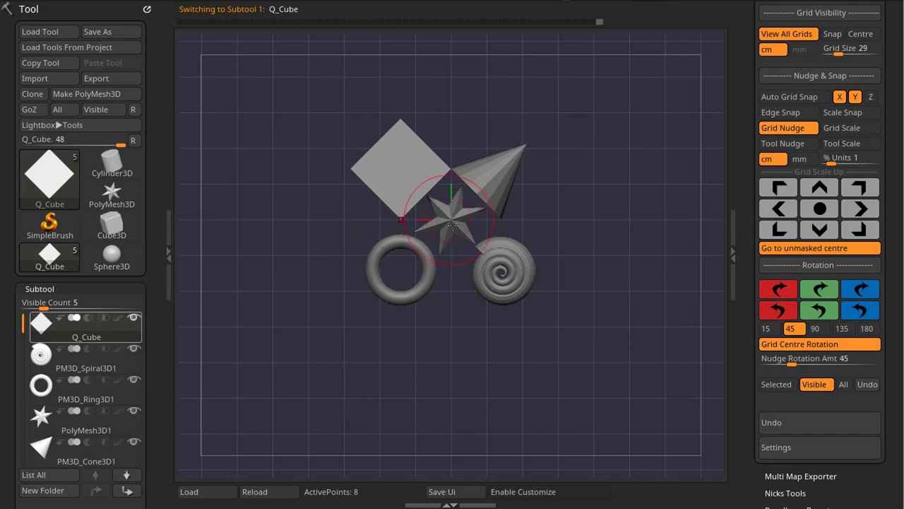
click(867, 384)
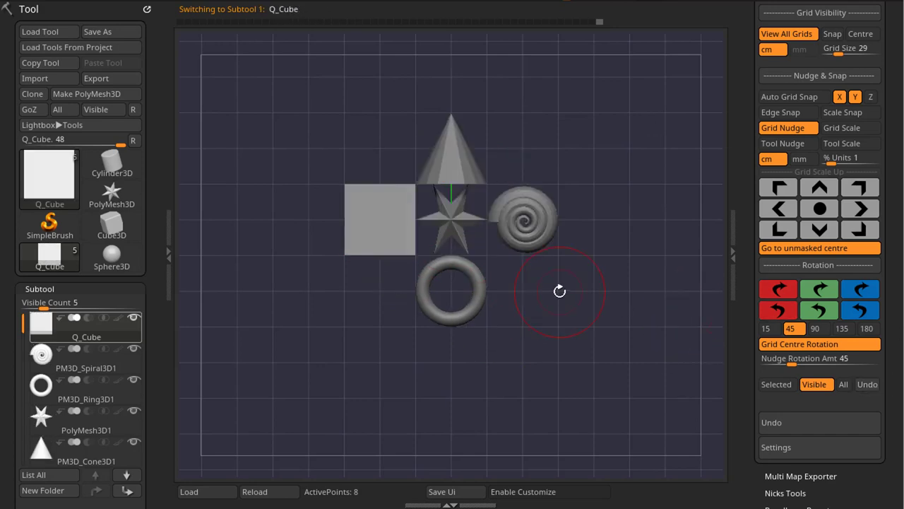
drag(896, 97, 894, 159)
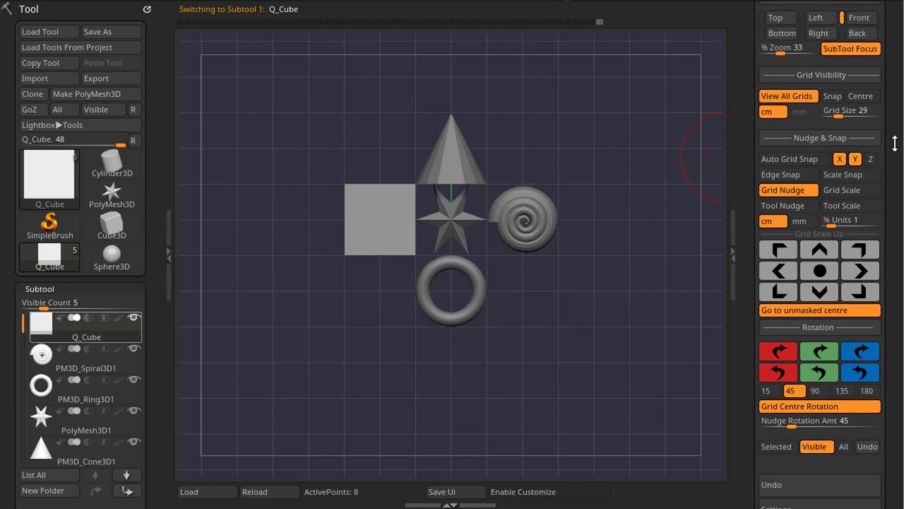
click(784, 24)
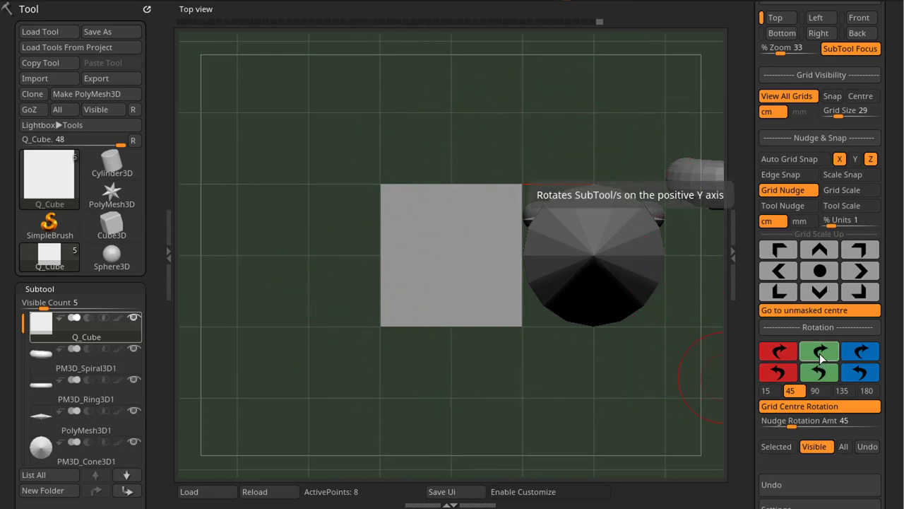
click(820, 352)
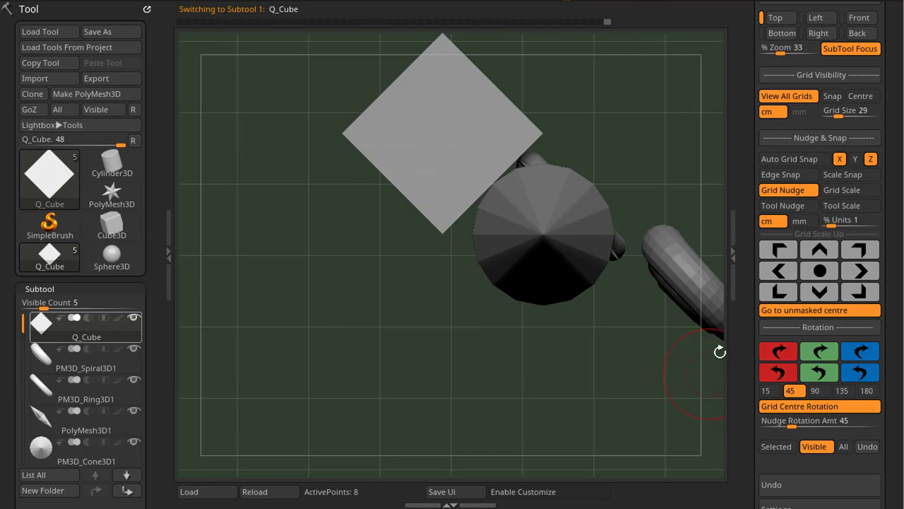
click(866, 448)
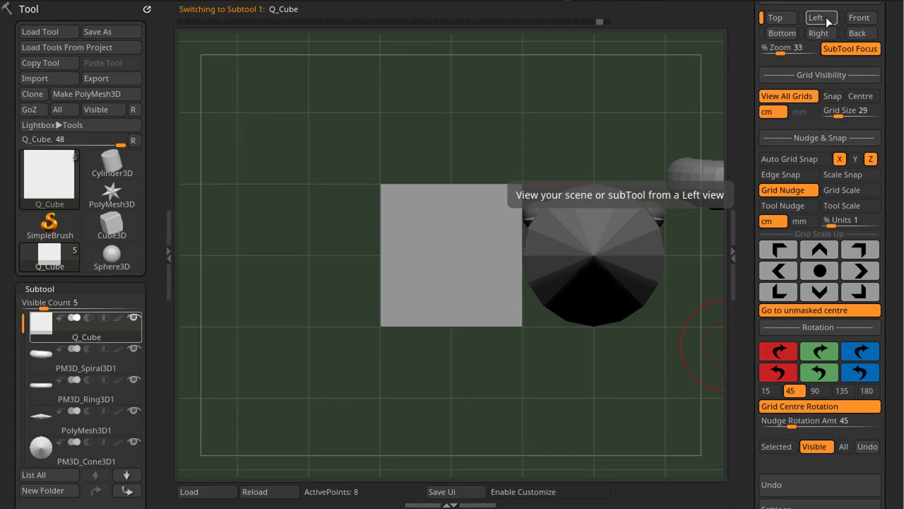
click(859, 18)
scroll(893, 313, down, 2)
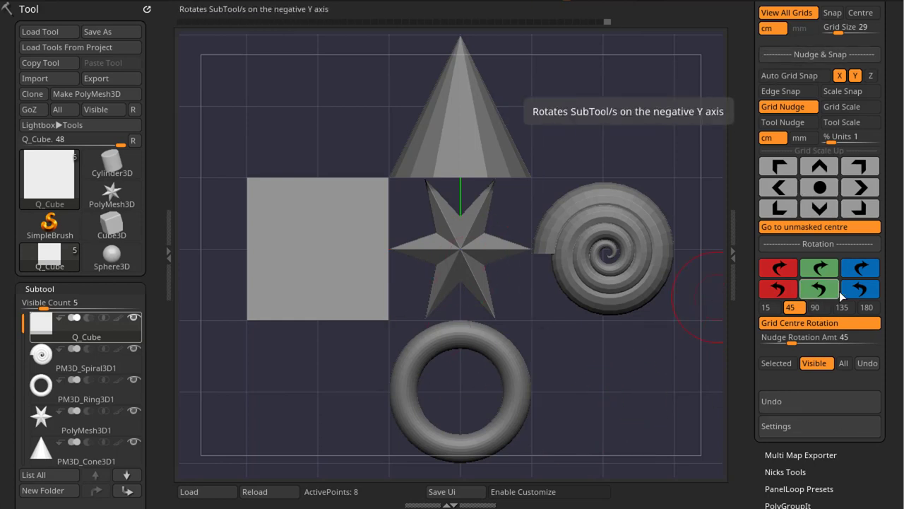
Switch to Tool Nudge at 1/2 with PM3D_Cone3D1 as driver and expand Settings for Save/Load File
click(797, 123)
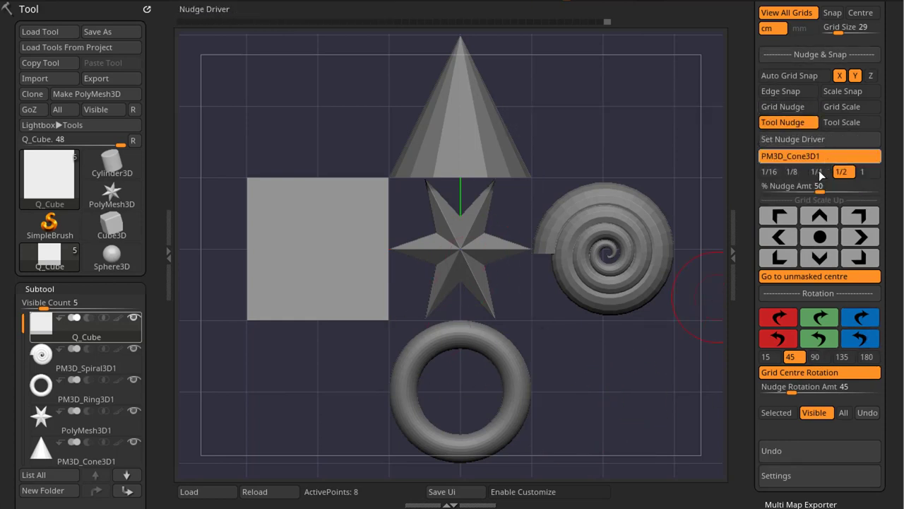
scroll(893, 266, down, 2)
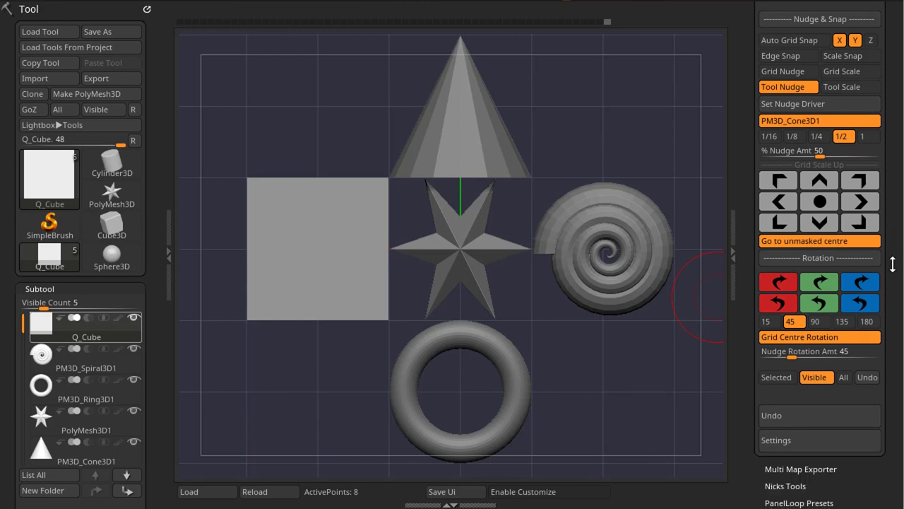
click(853, 448)
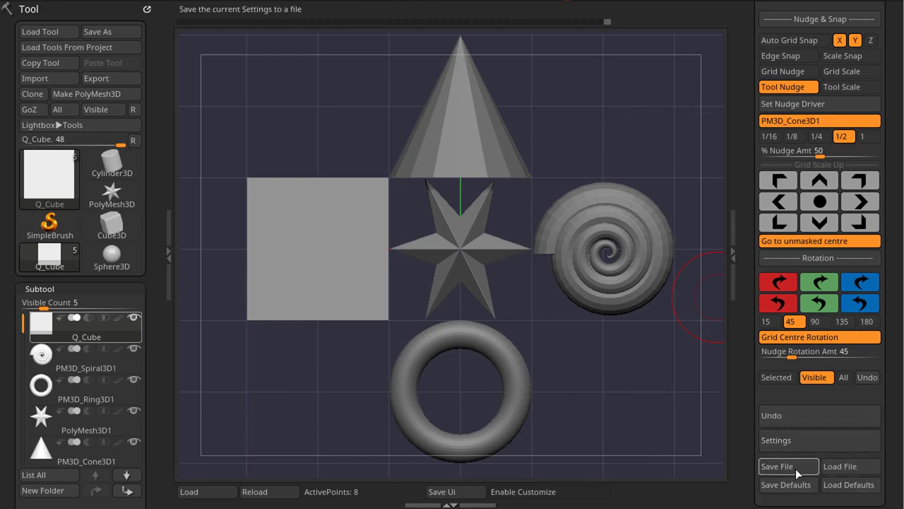